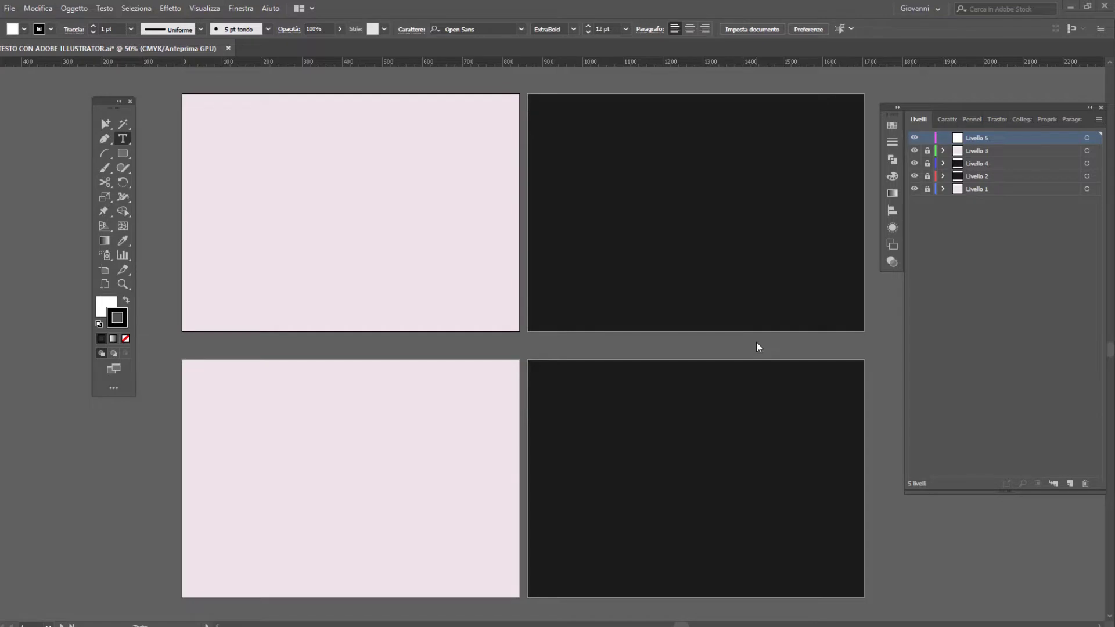
Type the word TESTO on the first pink artboard at 100% zoom
left_click_drag(111, 101, 136, 101)
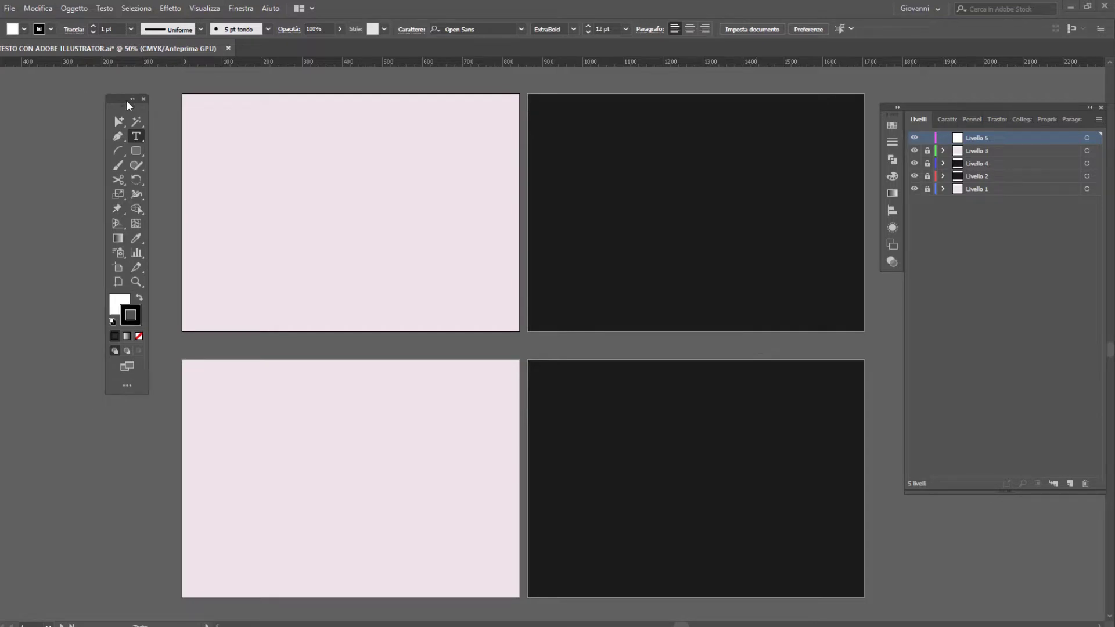
left_click(145, 137)
key("ctrl+1")
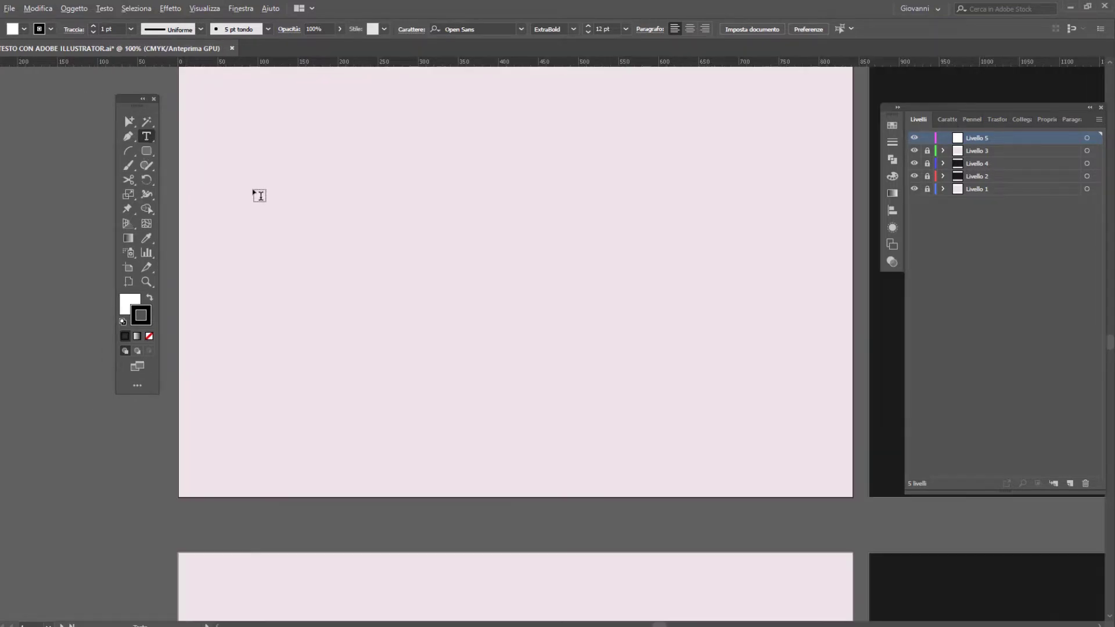
scroll(290, 240, "up", 1)
scroll(411, 236, "up", 2)
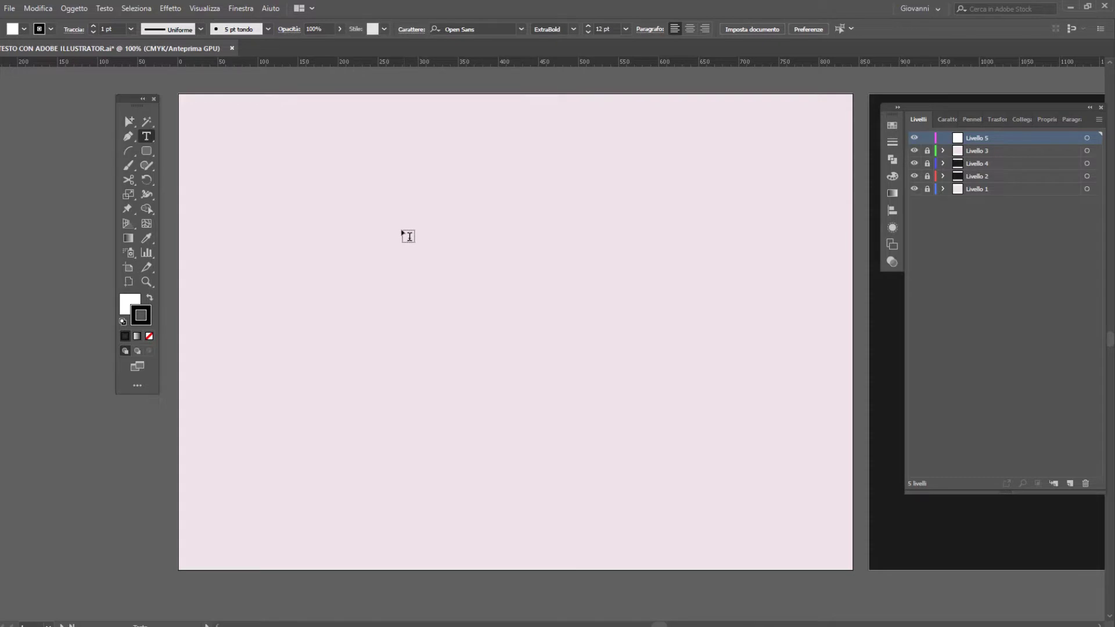
left_click(382, 238)
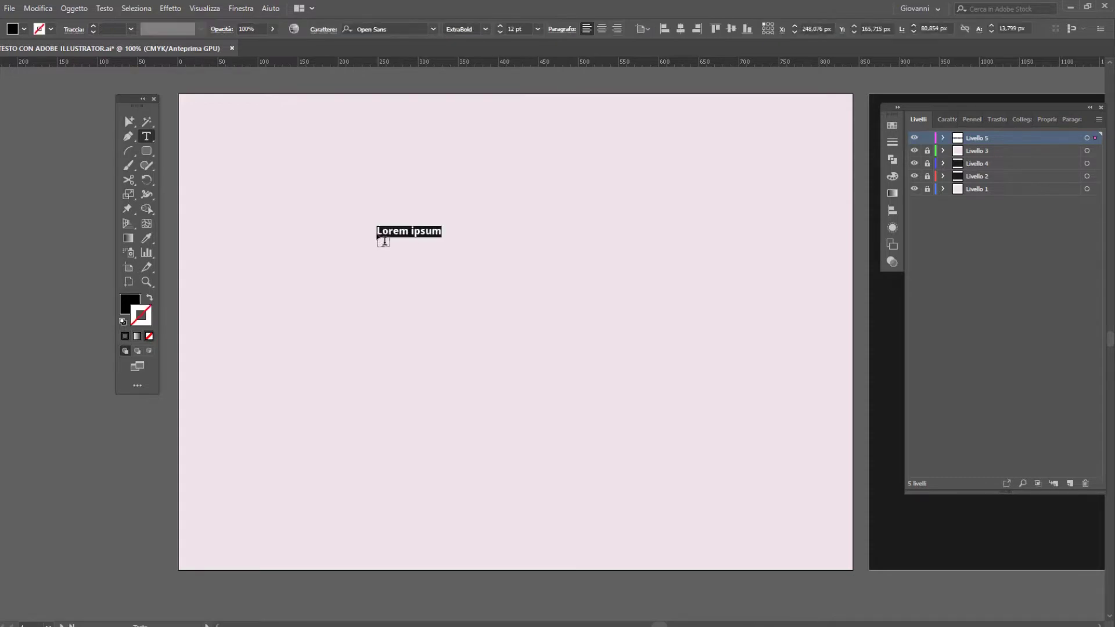
type("TESTO")
Scale TESTO up to roughly 202 pt Open Sans ExtraBold lettering
left_click(129, 122)
left_click_drag(406, 237, 758, 360)
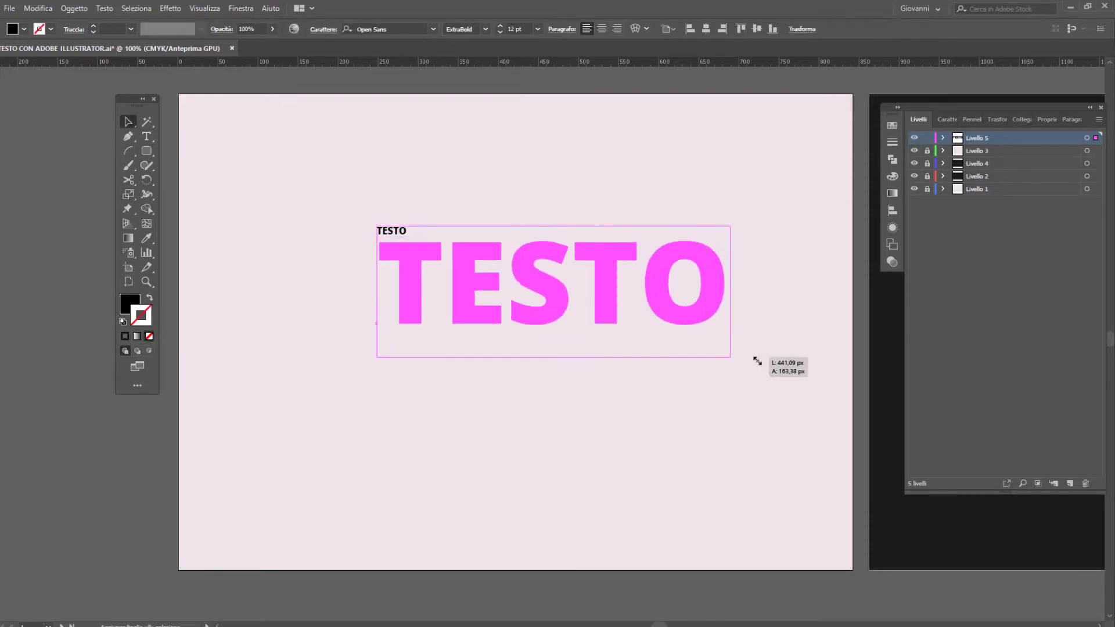
left_click_drag(376, 225, 259, 159)
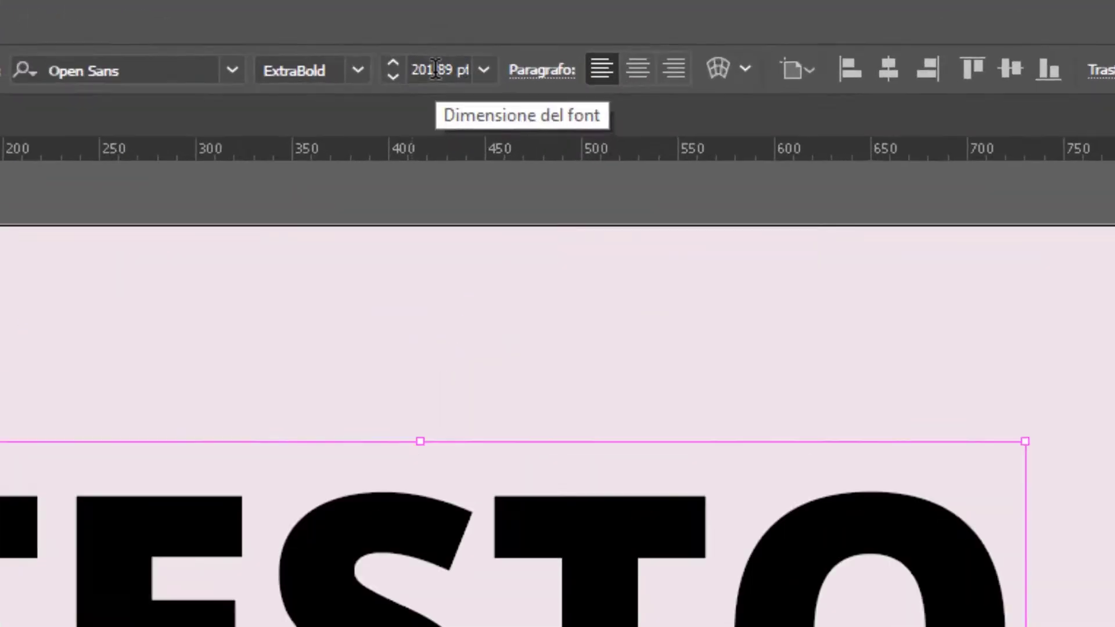
Change TESTO's font size to 155.75 pt and bring up the Appearance panel
left_click(519, 28)
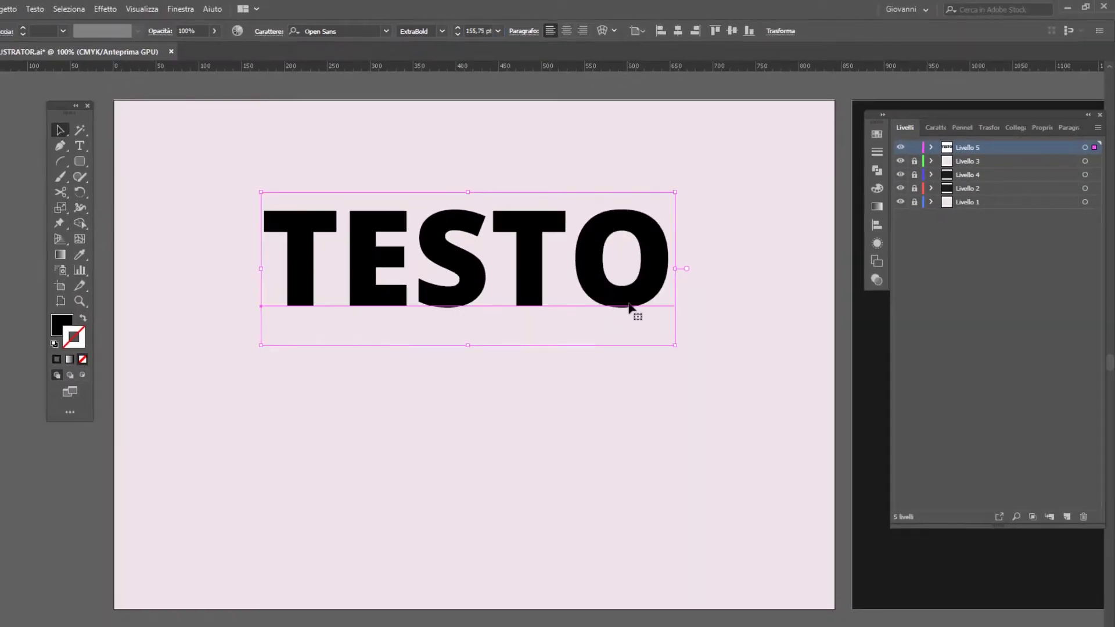
left_click(877, 243)
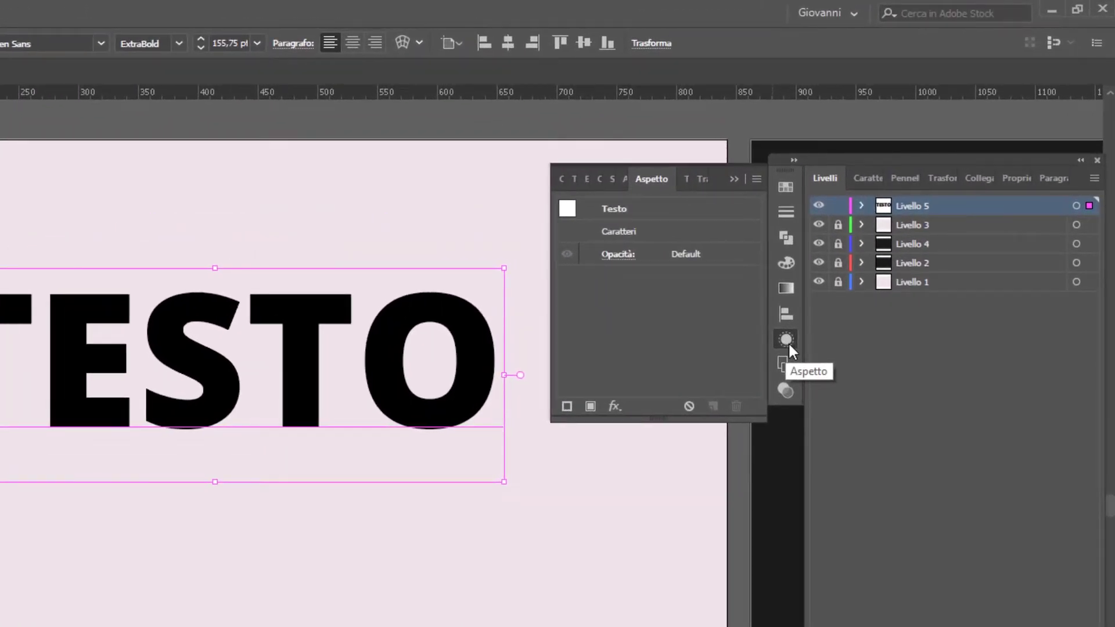
left_click(789, 341)
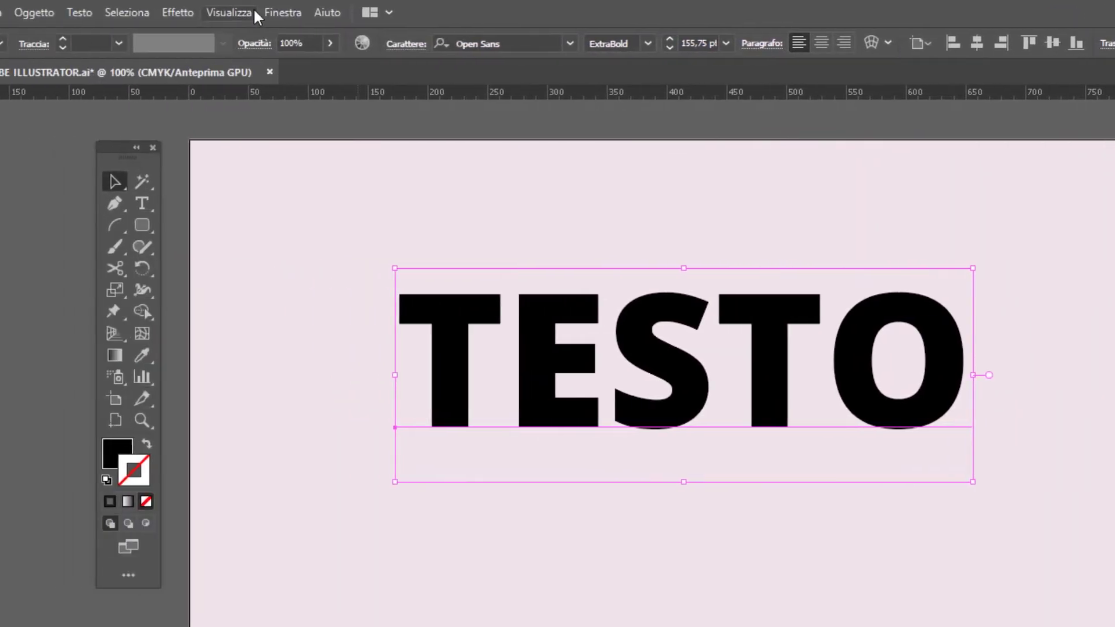
left_click(266, 13)
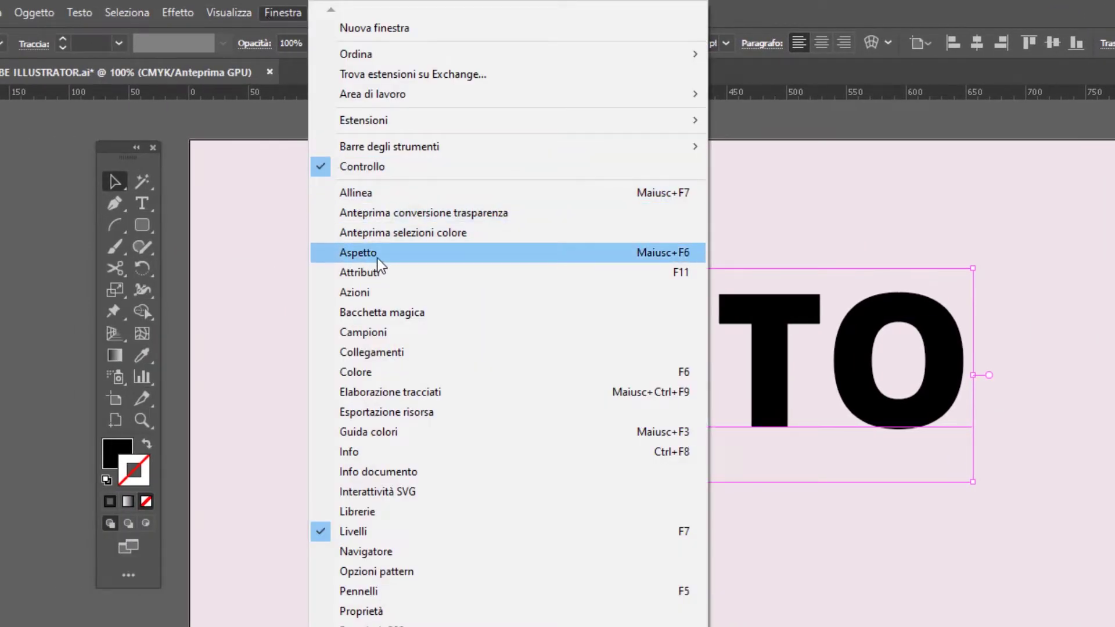
left_click(360, 253)
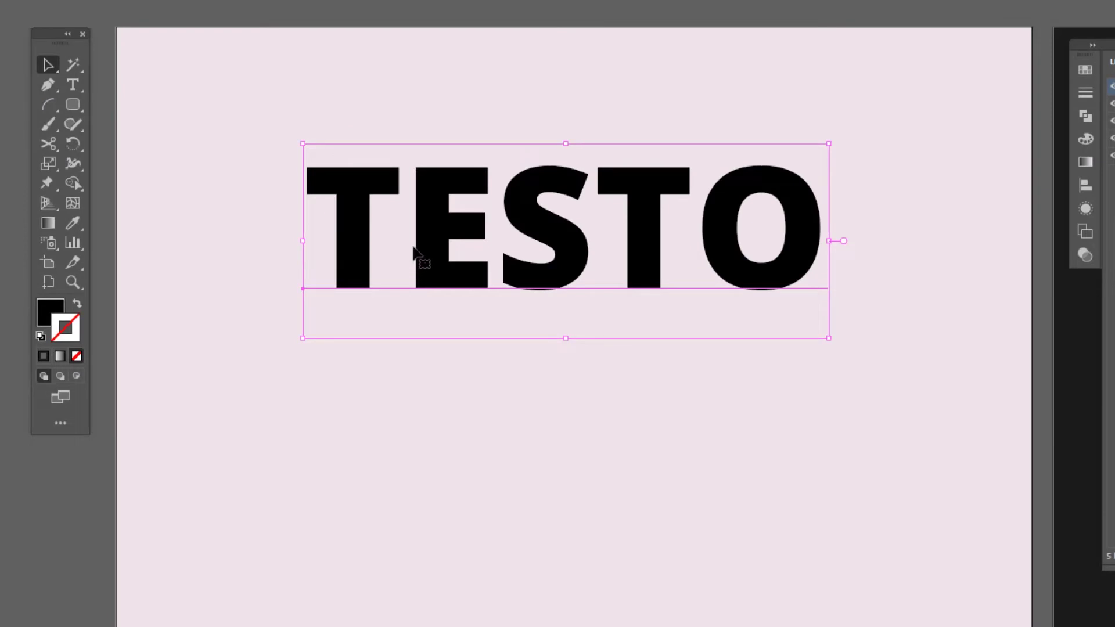
Change TESTO's character fill from black to None, then show its Appearance list
left_click(54, 317)
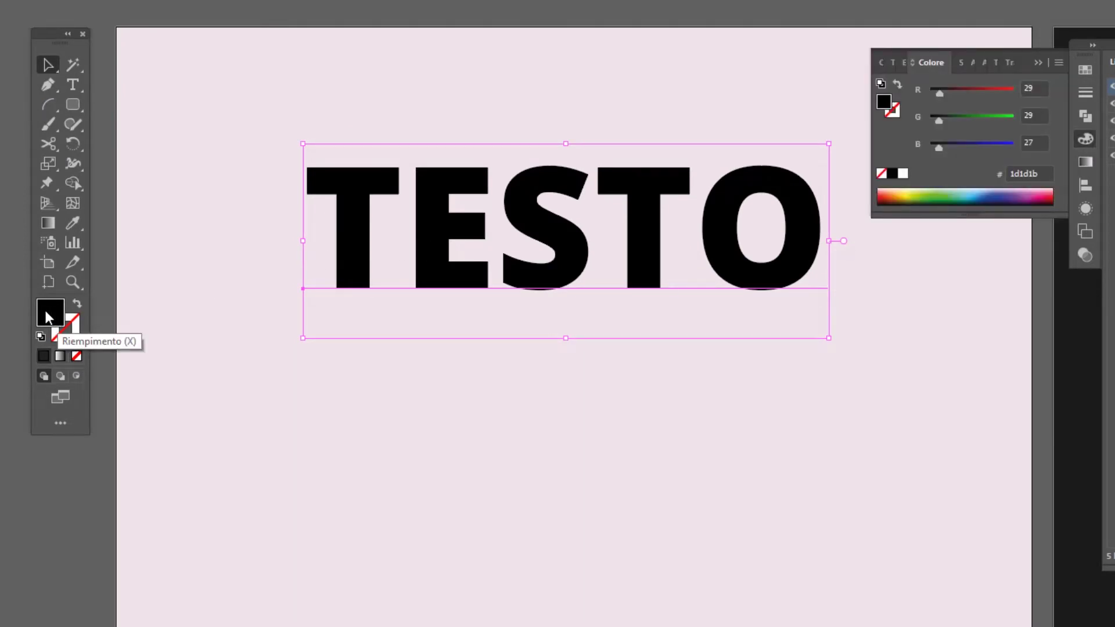
left_click(74, 357)
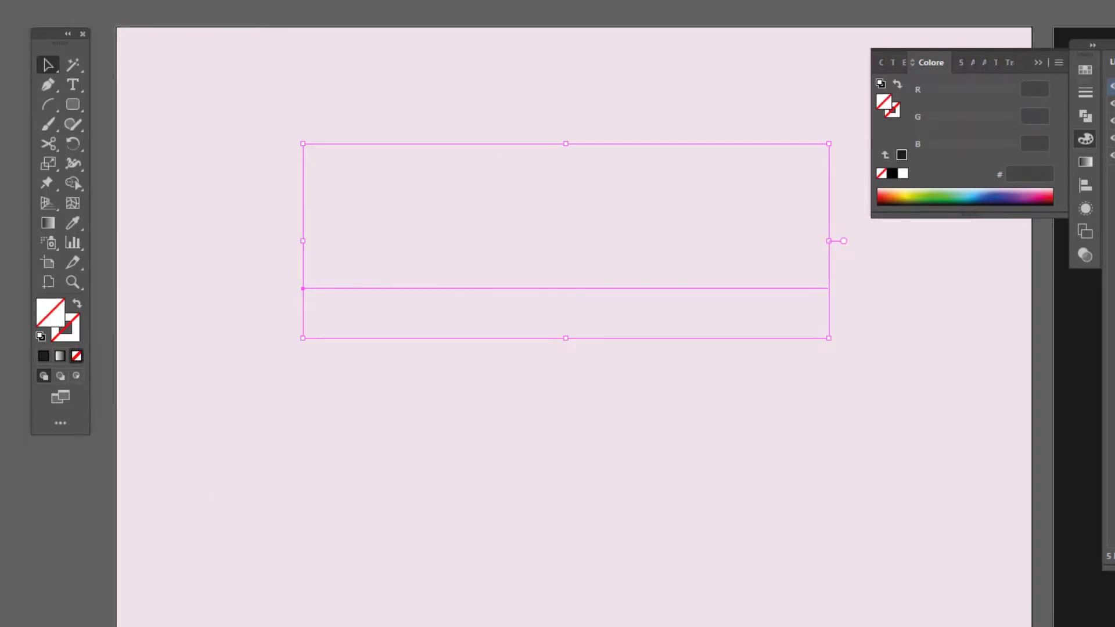
left_click(1085, 140)
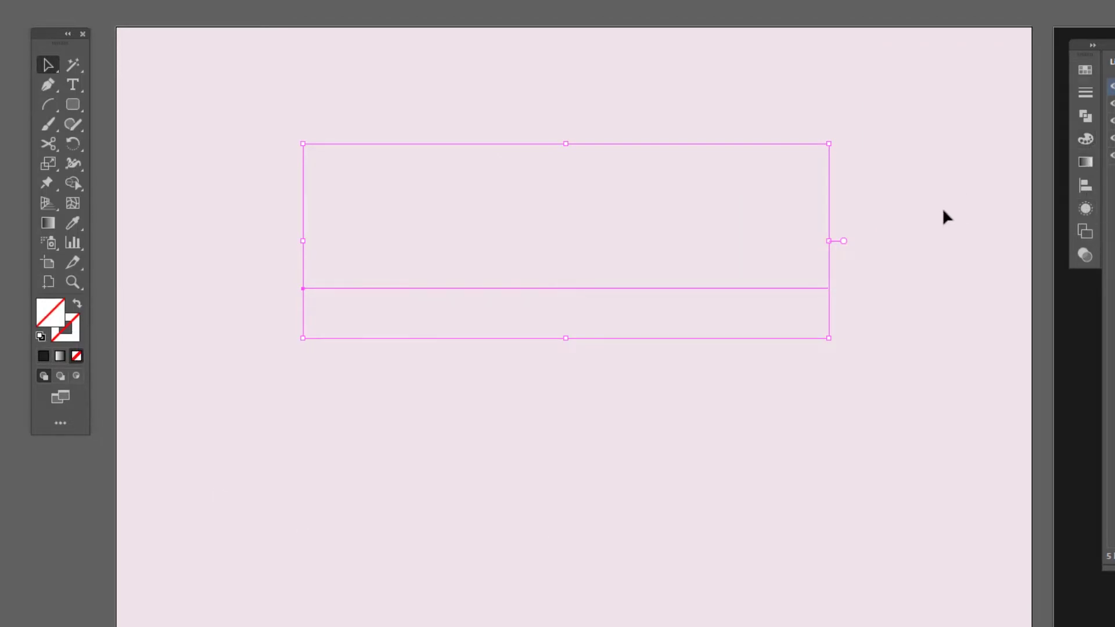
left_click(1085, 208)
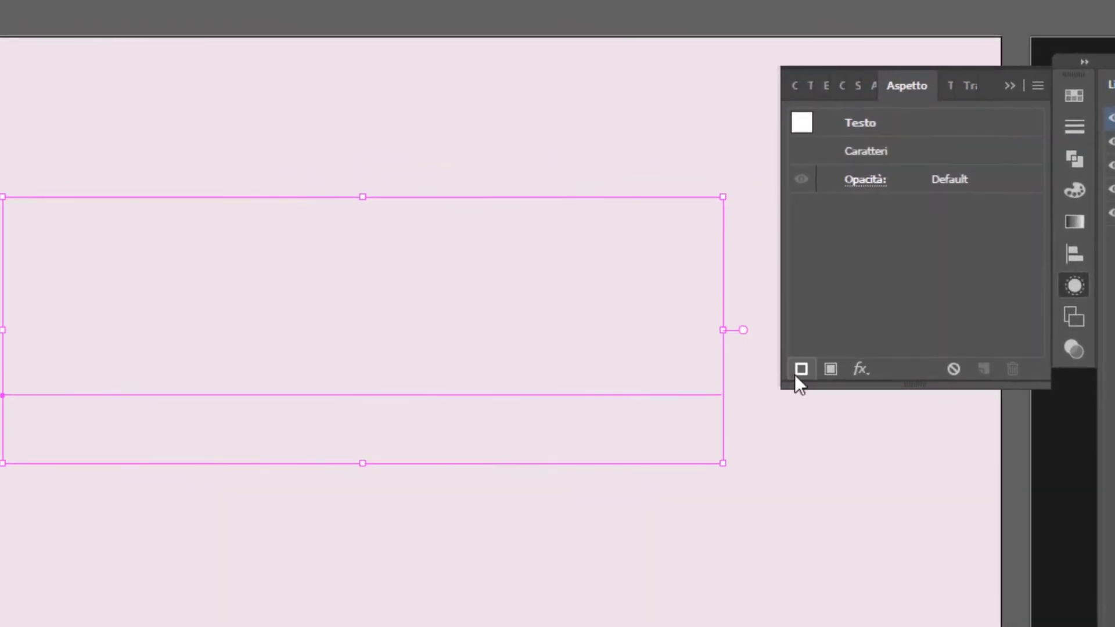
Add a 2 pt stroke and a white fill to TESTO, with the stroke above the fill
left_click(801, 371)
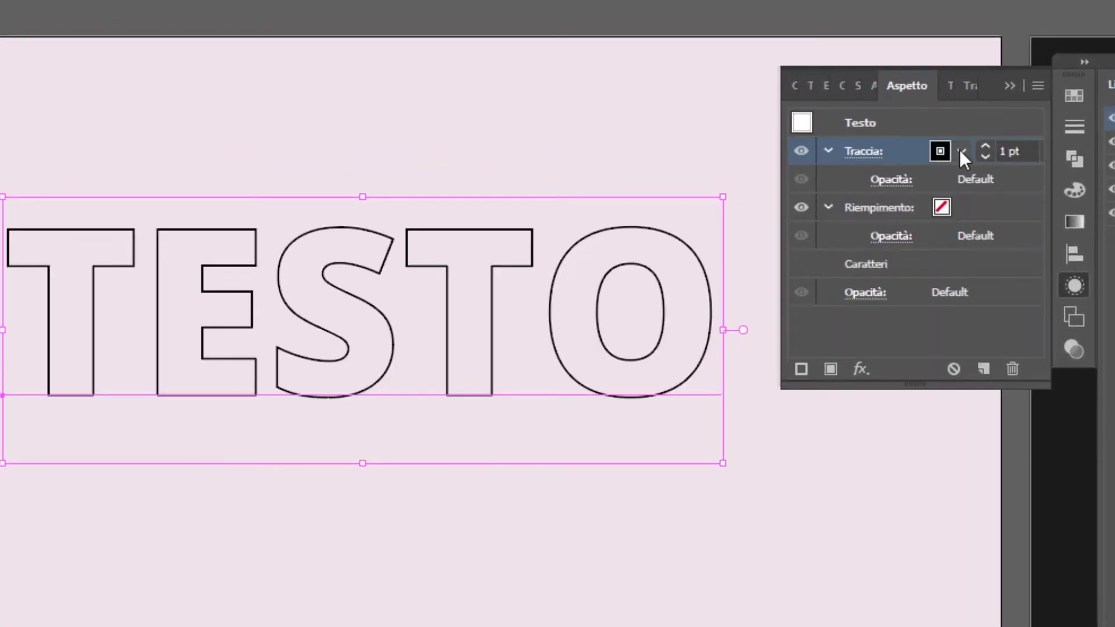
left_click(986, 146)
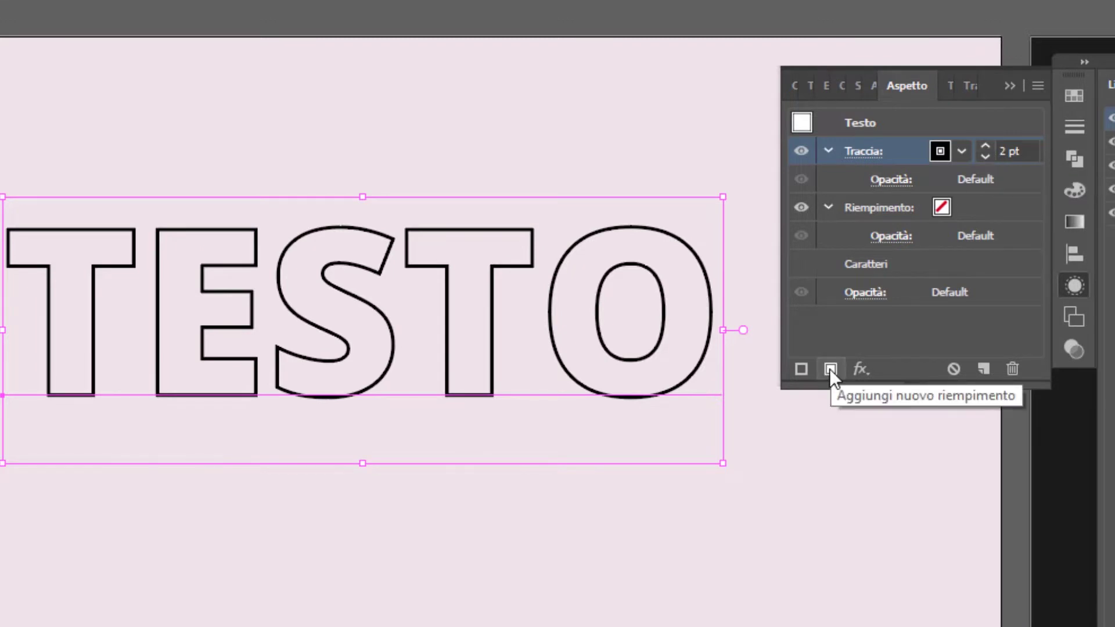
left_click(831, 369)
left_click(962, 151)
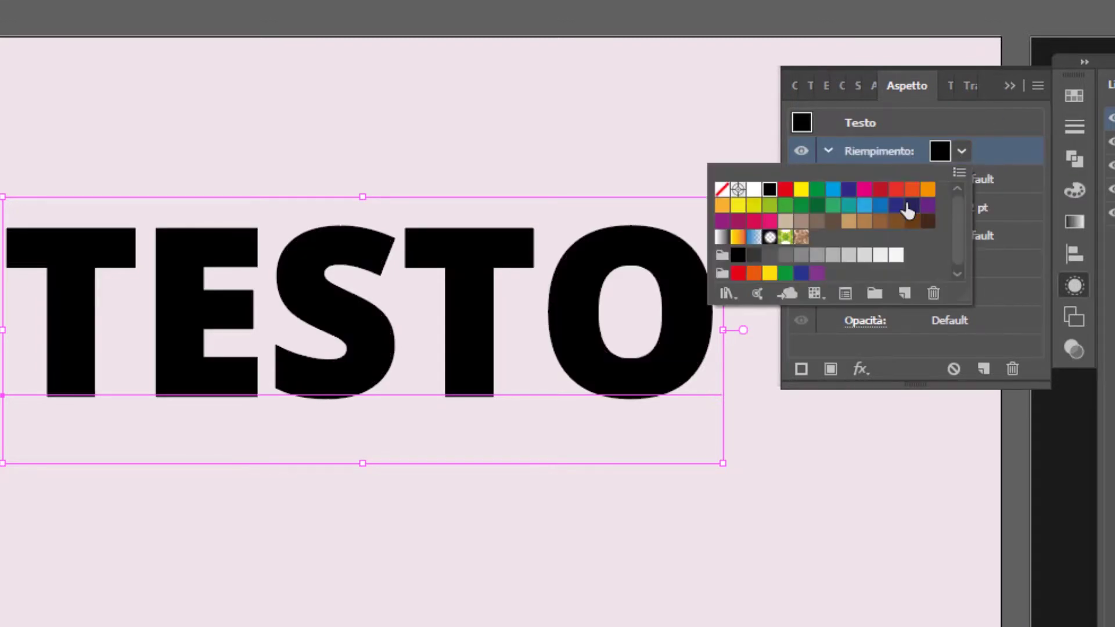
left_click(754, 189)
left_click(1013, 151)
left_click(988, 210)
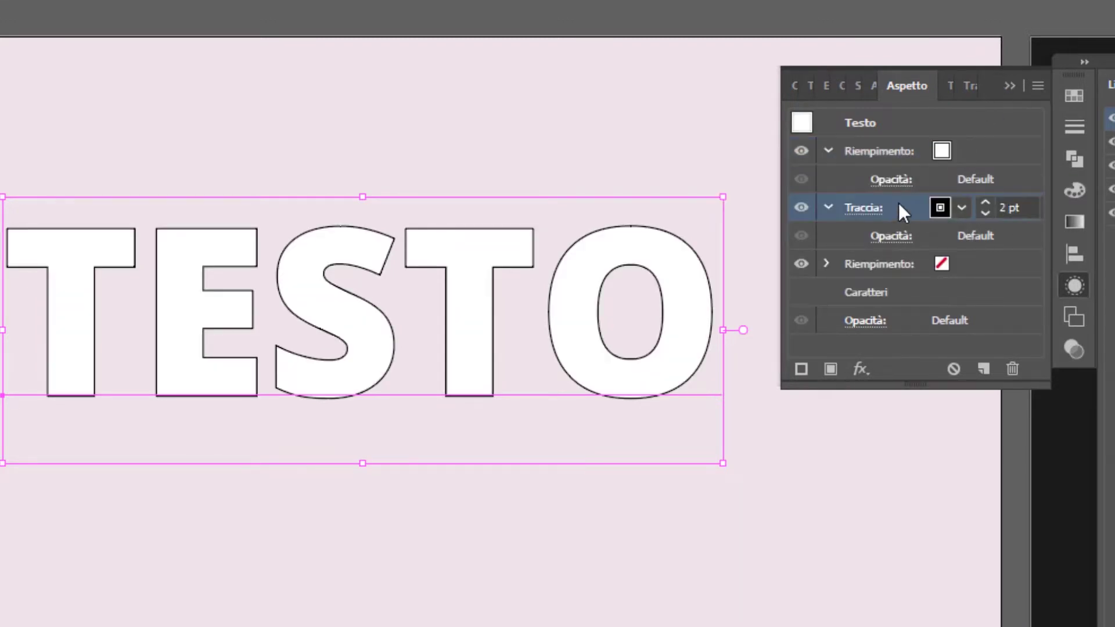
left_click_drag(905, 208, 918, 136)
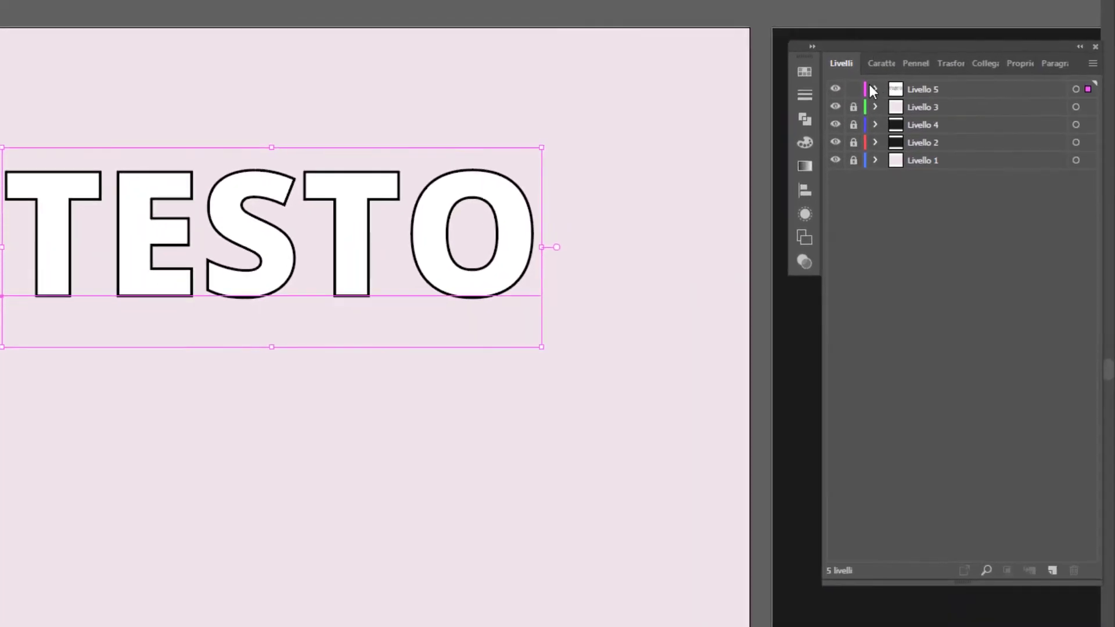
Target the TESTO sublayer and start Effect > Distort & Transform > Transform
left_click(877, 89)
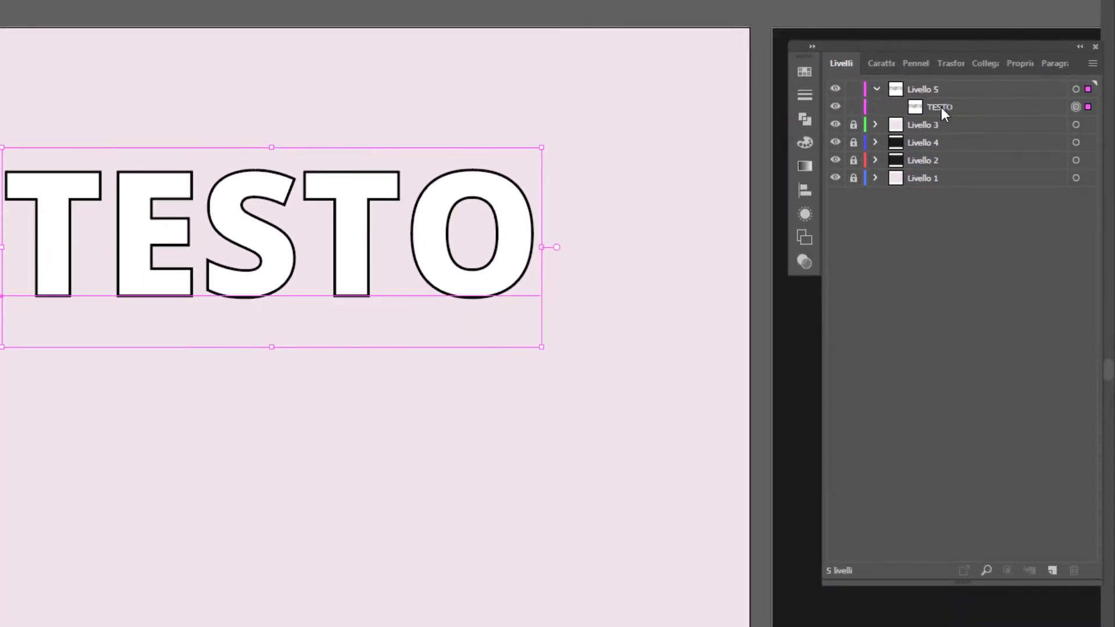
left_click(942, 107)
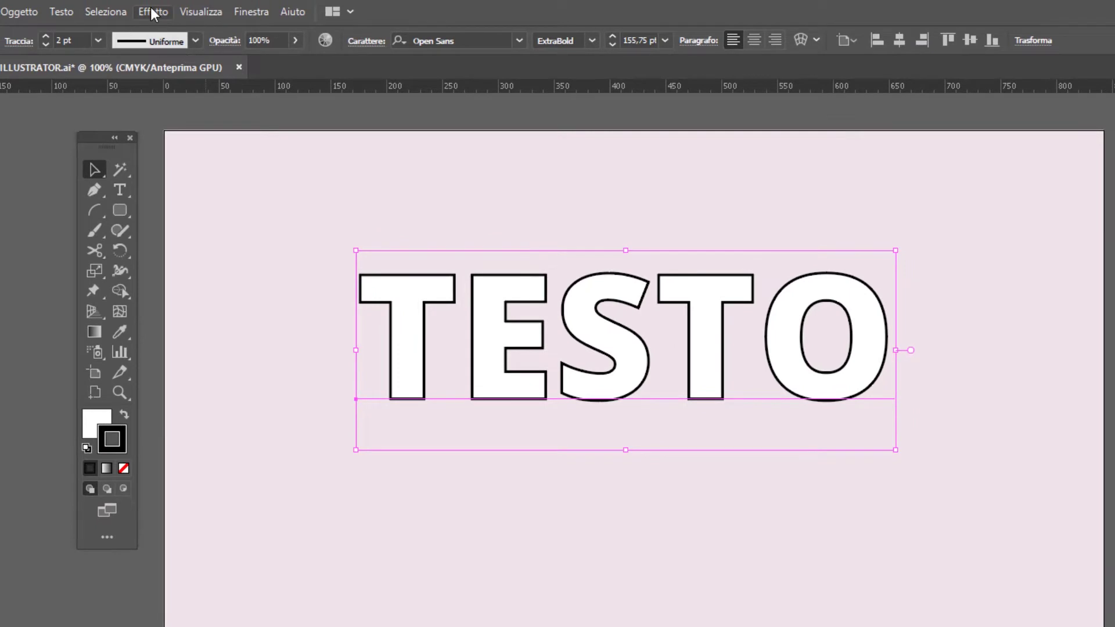
left_click(152, 11)
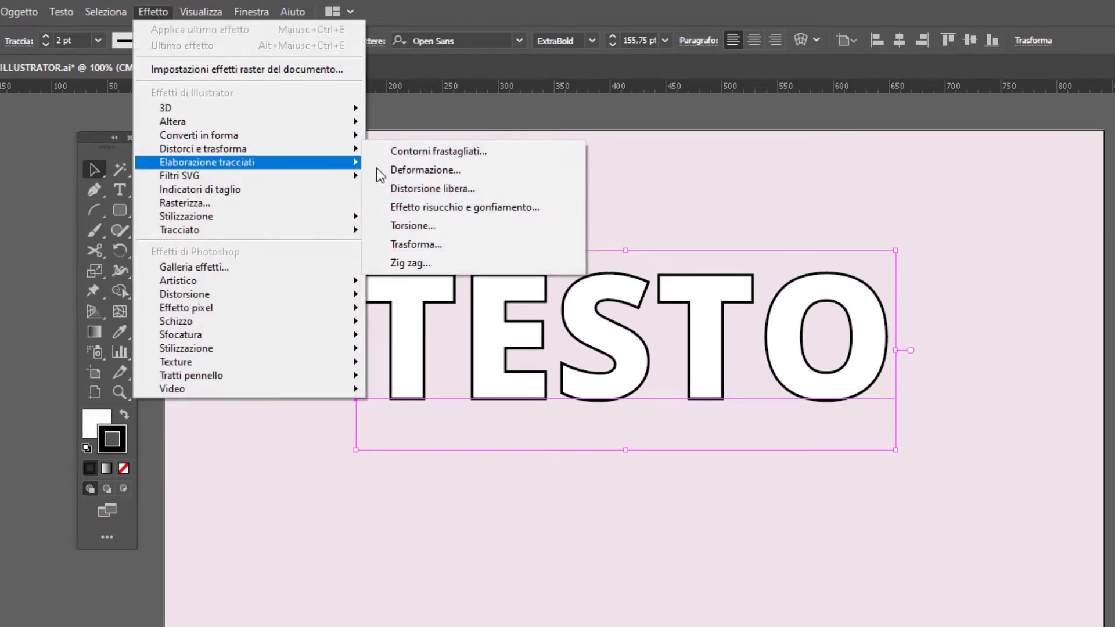
mouse_move(204, 148)
left_click(419, 244)
left_click_drag(915, 248, 766, 75)
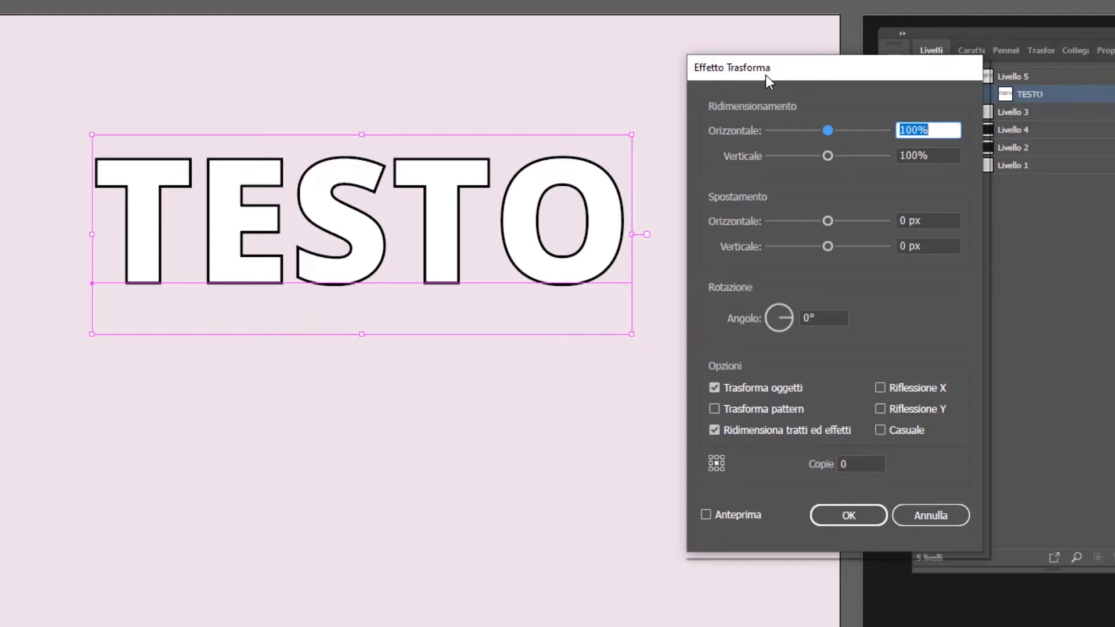
Preview a Transform effect with 7 copies each moved 18 px horizontally
left_click_drag(765, 75, 743, 53)
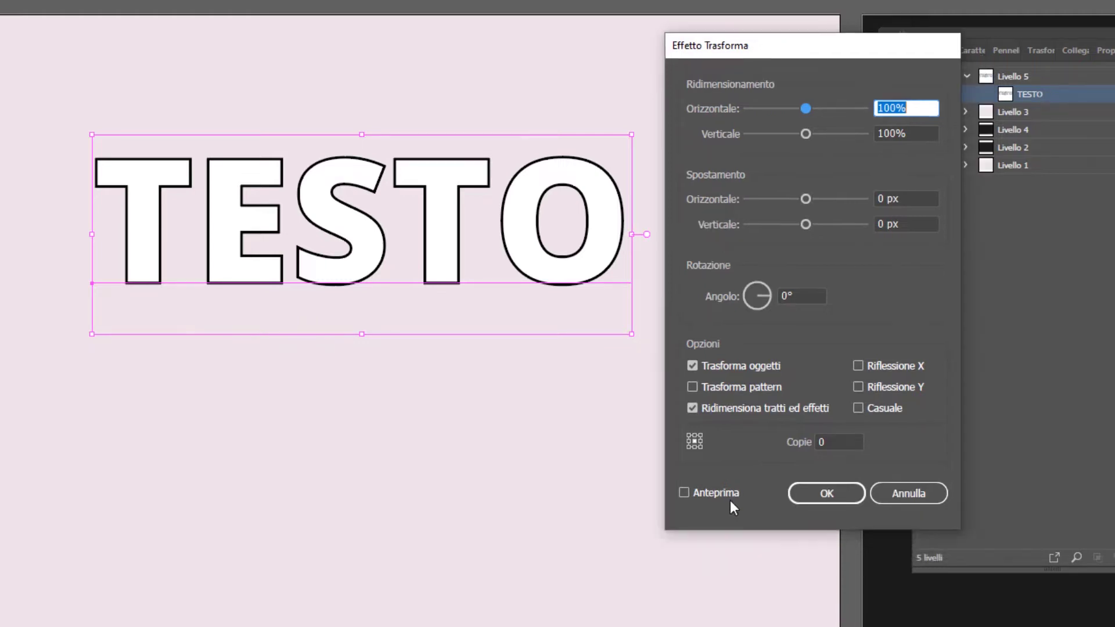
left_click(726, 496)
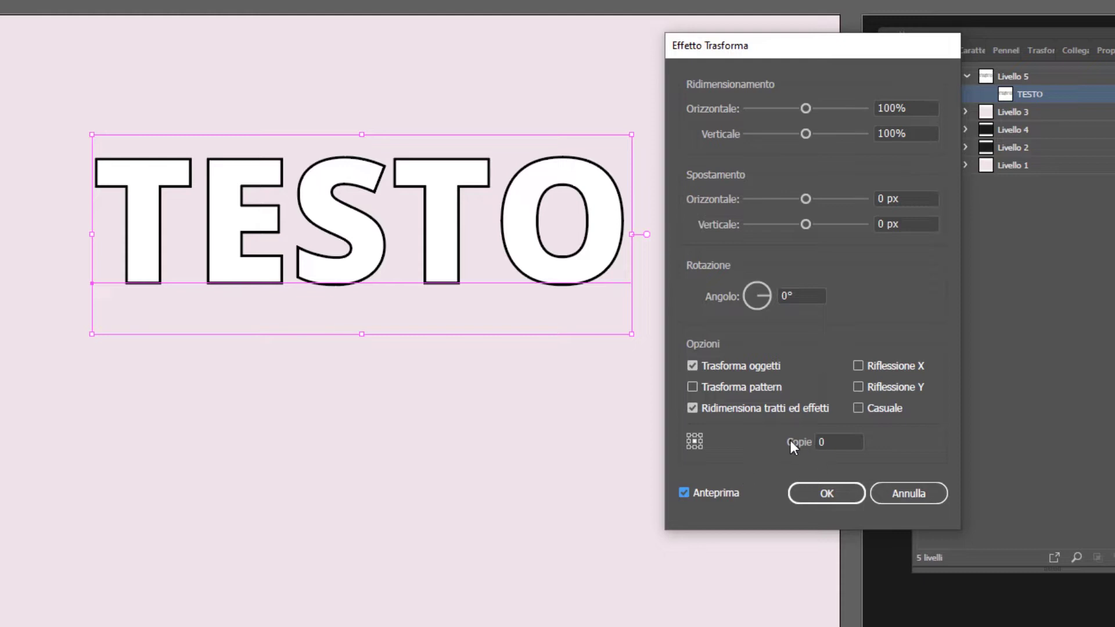
left_click(851, 442)
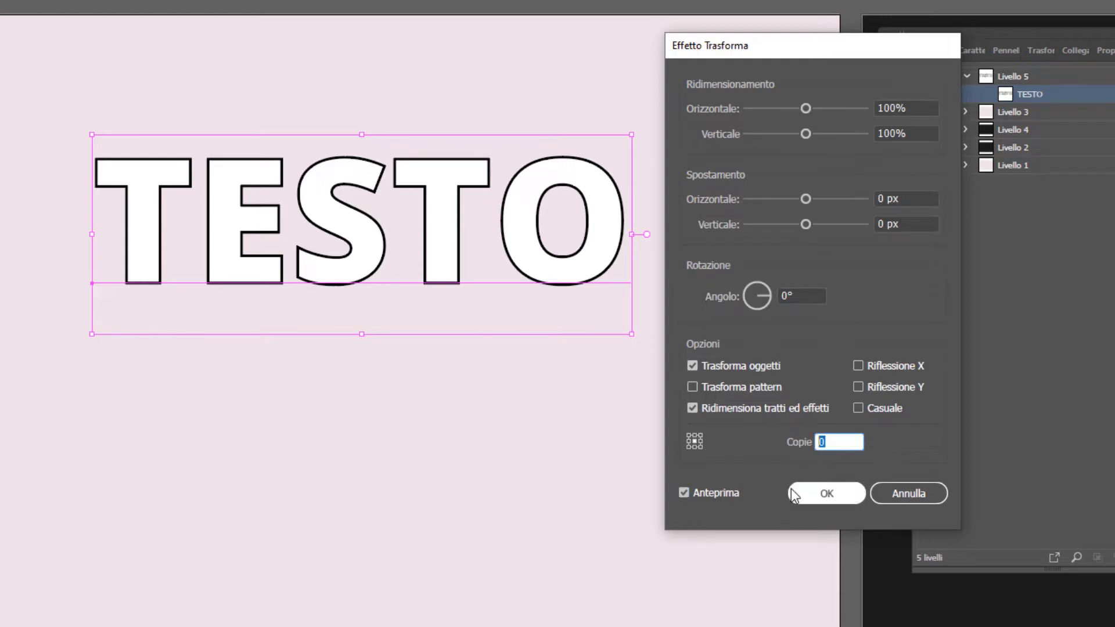
type("7")
key("Tab")
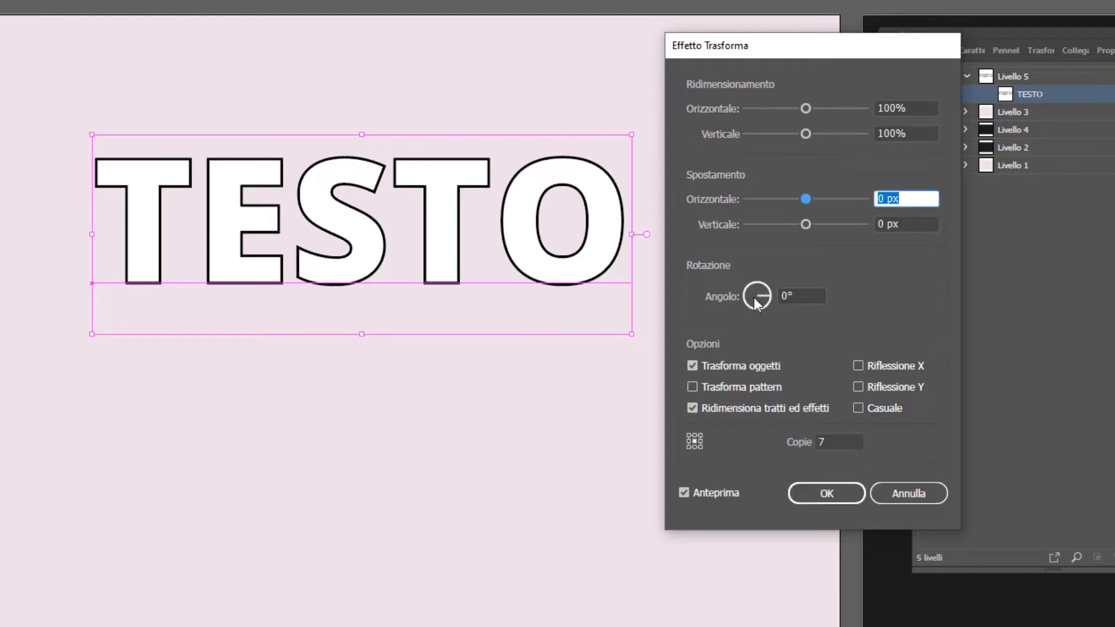
type("18")
key("Tab")
Shift each Transform copy −17 px vertically so the trail rises diagonally
left_click_drag(917, 51, 1087, 46)
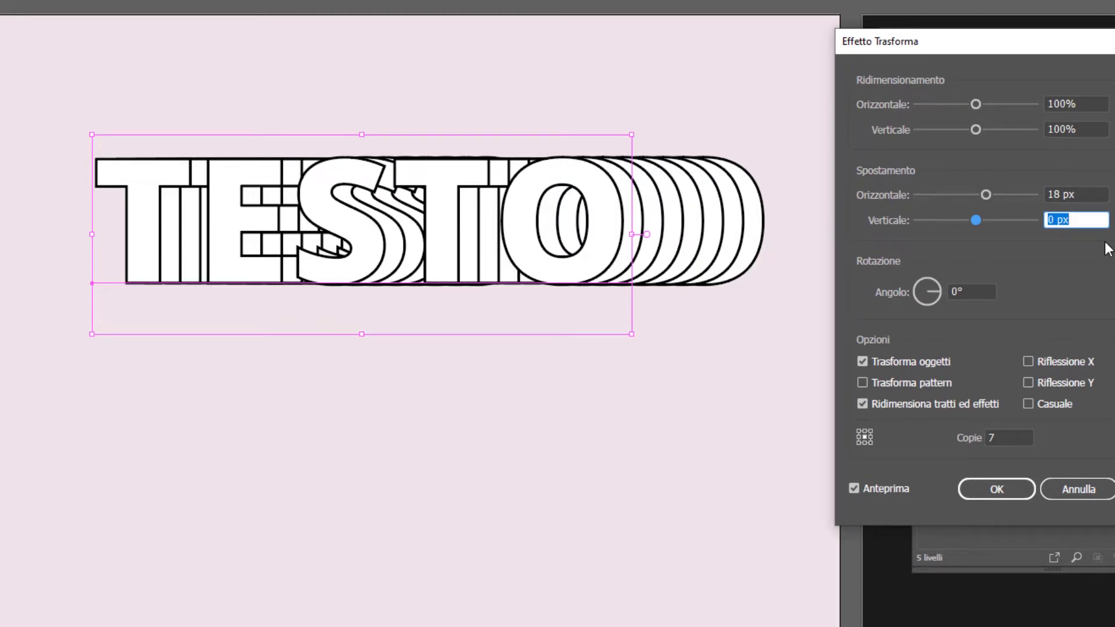
type("-17")
key("Tab")
left_click_drag(930, 41, 826, 12)
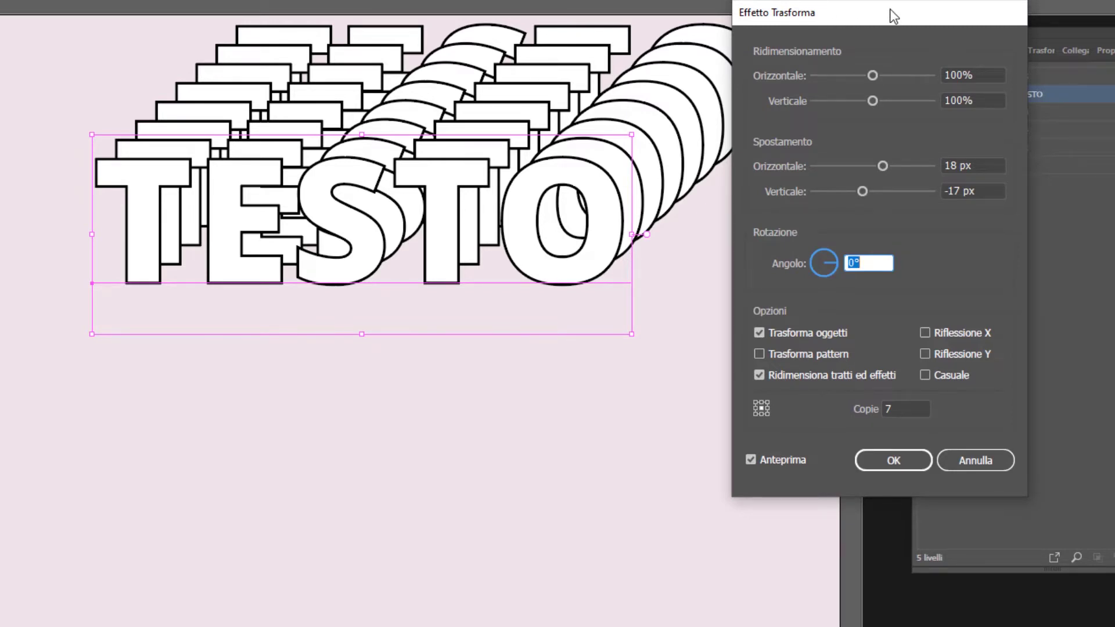
left_click_drag(890, 12, 953, 0)
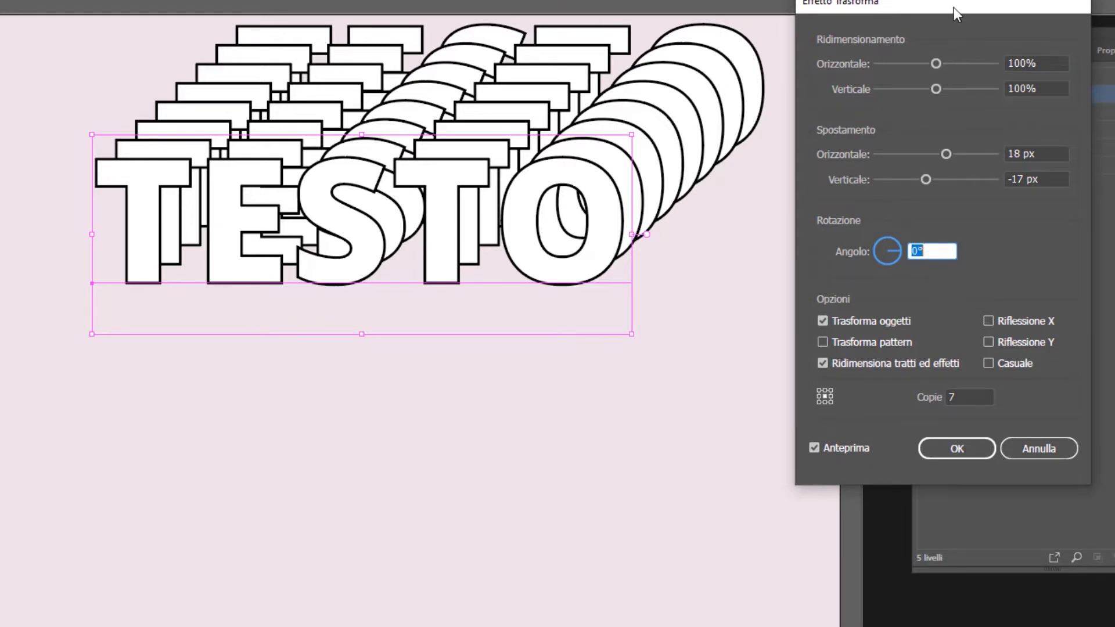
left_click_drag(954, 7, 946, 8)
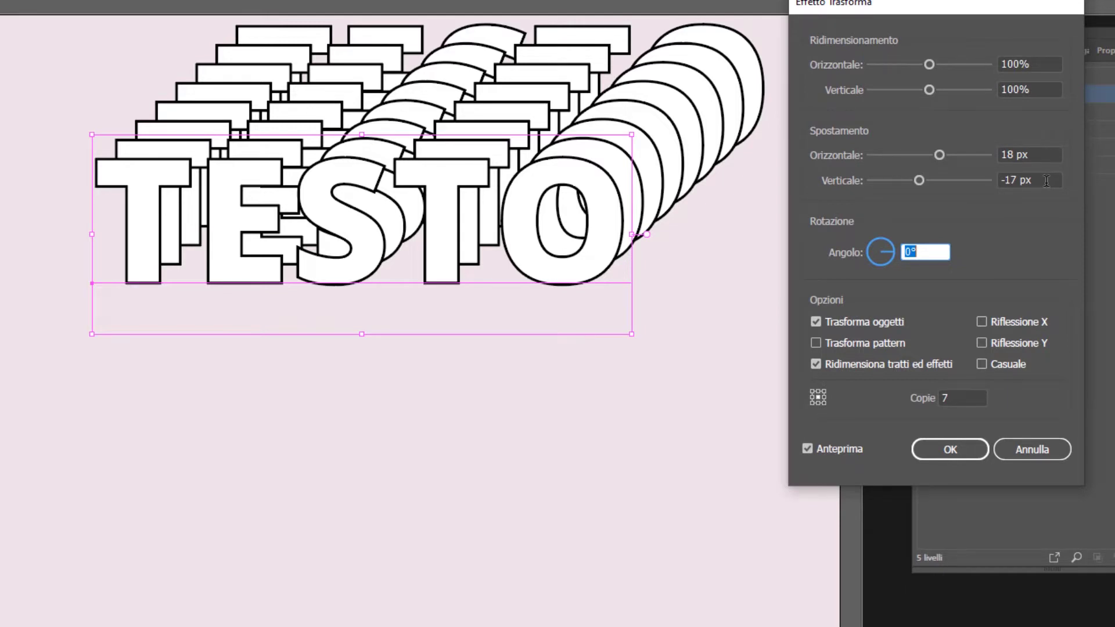
Try 4 and 6 copies, settle on 7, and apply the Transform effect
key("Tab")
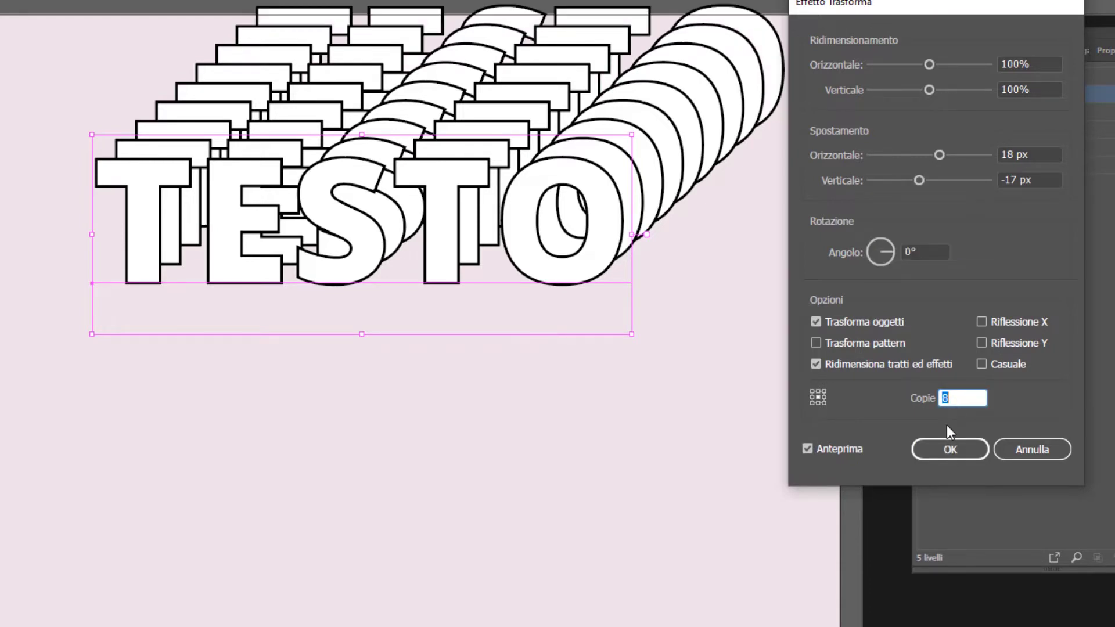
key("Down")
key("Down")
key("Down")
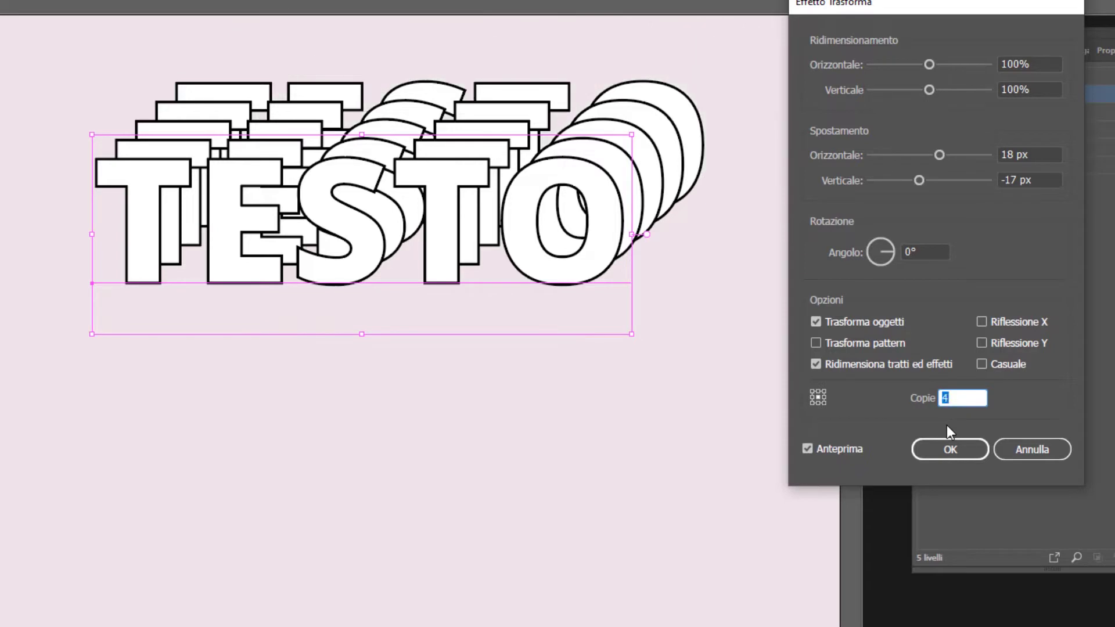
key("Up")
key("Up")
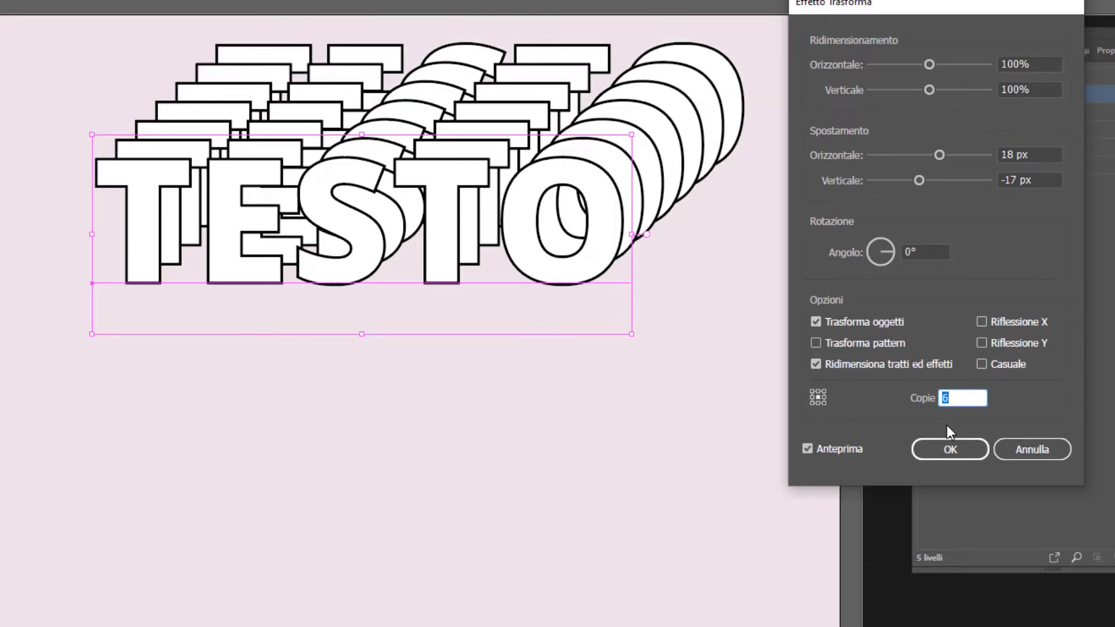
key("Up")
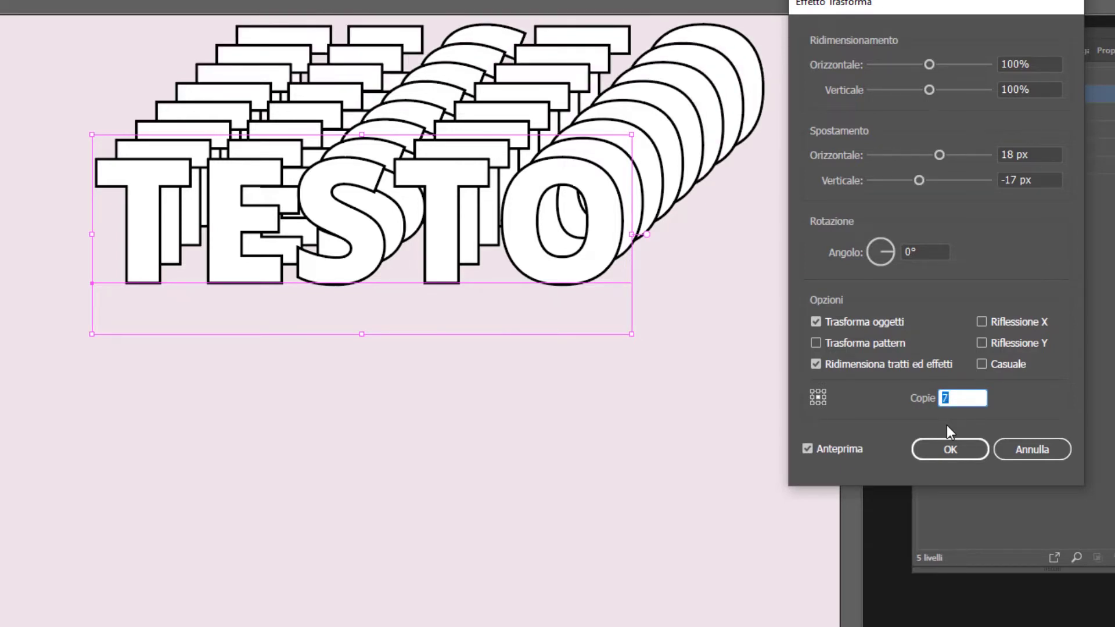
key("Return")
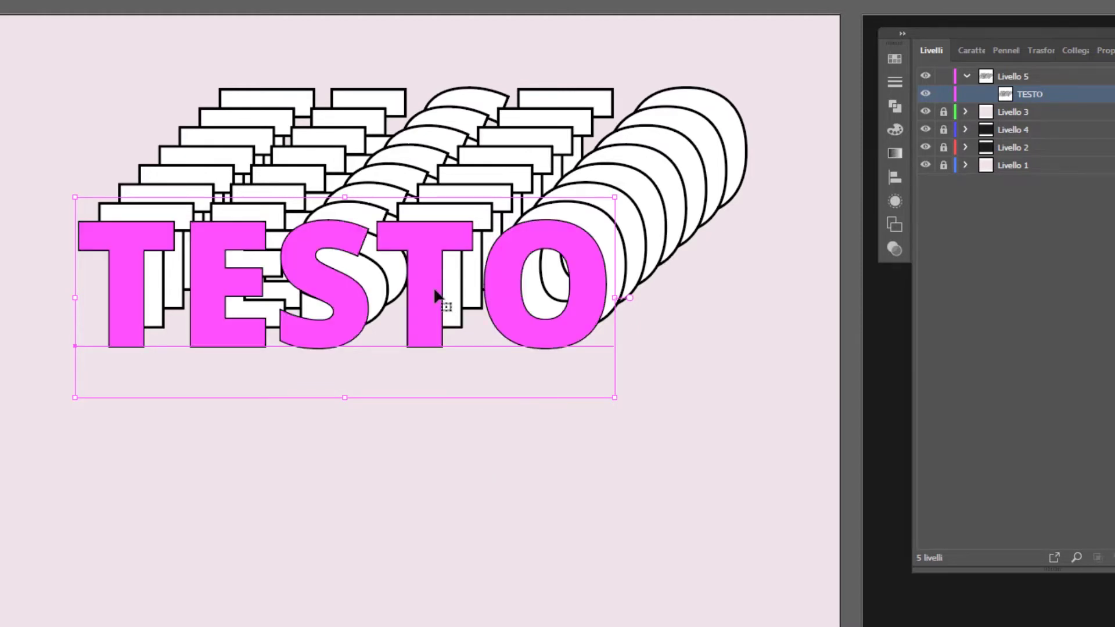
Place the text cursor right after the word TESTO
left_click(596, 276)
Append 'df' to TESTO to check the copies follow, then move the text
type("df")
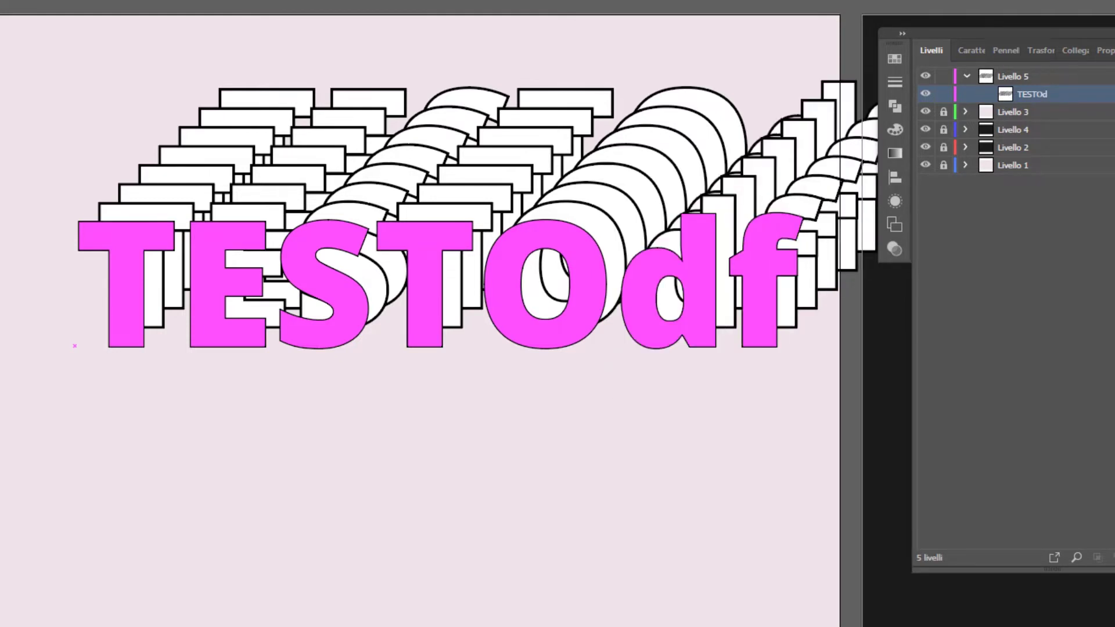
key("Escape")
left_click_drag(437, 257, 469, 273)
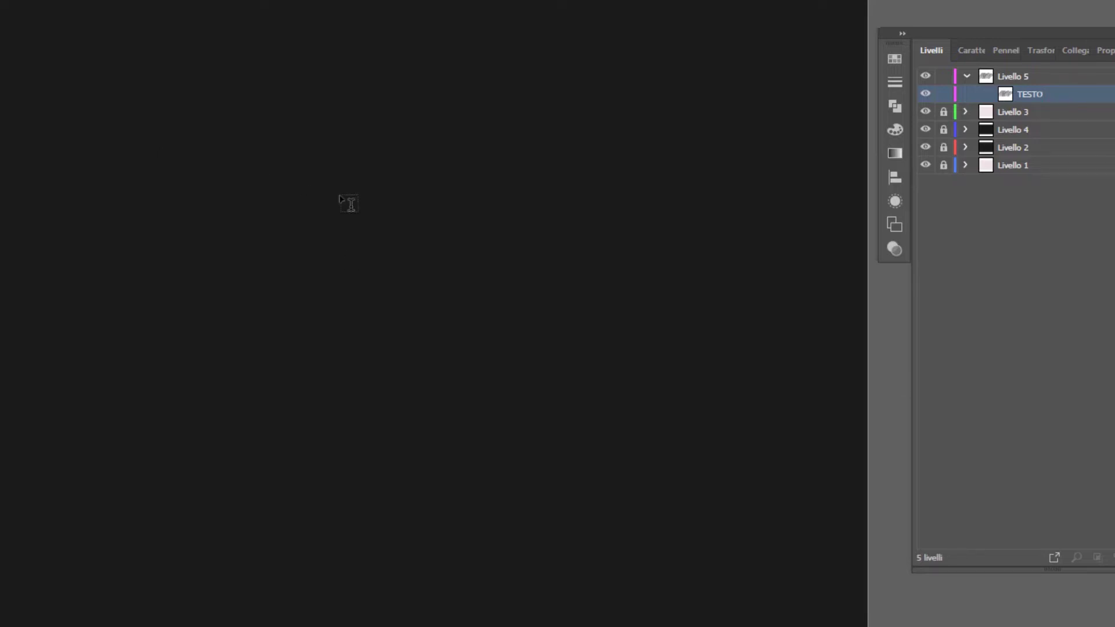
Type a 0 on the dark artboard and bring up its Appearance settings
left_click(350, 202)
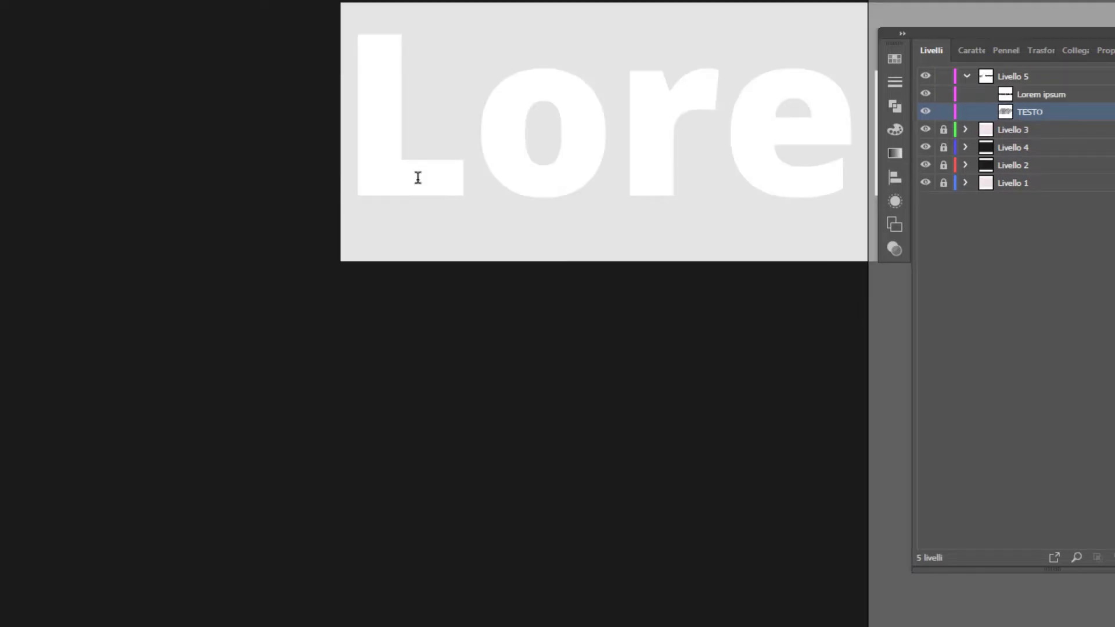
type("0")
key("Escape")
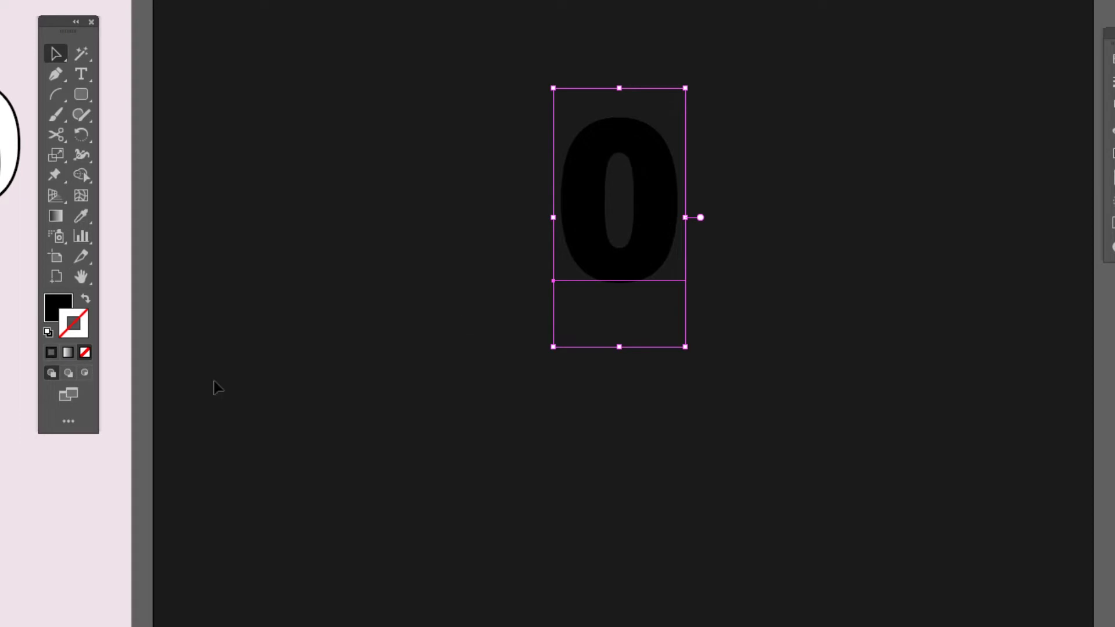
left_click(58, 306)
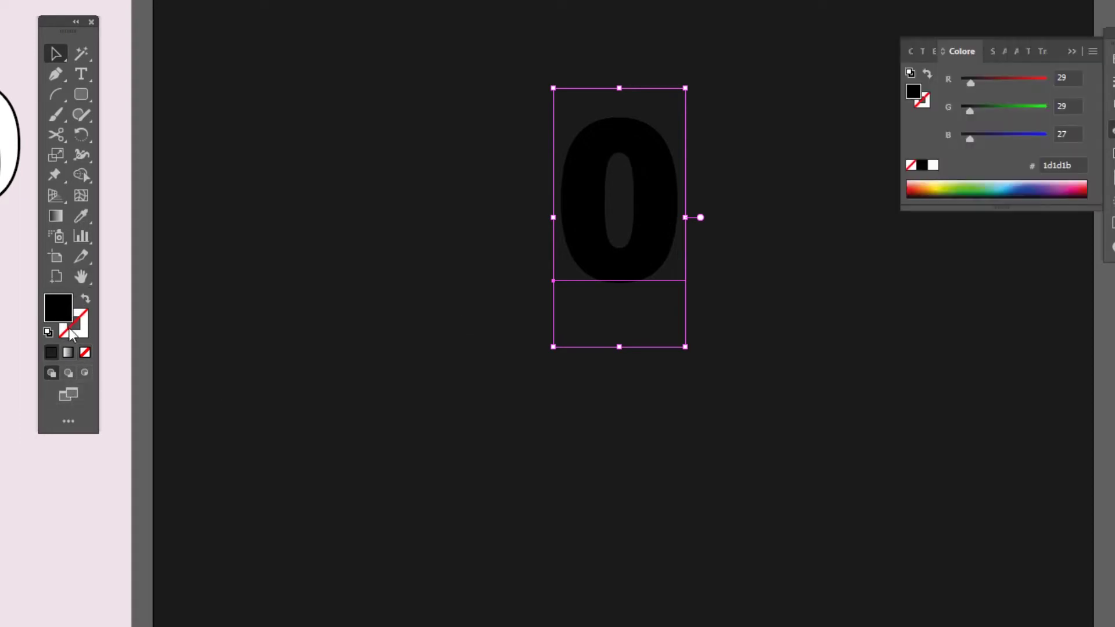
left_click(1111, 201)
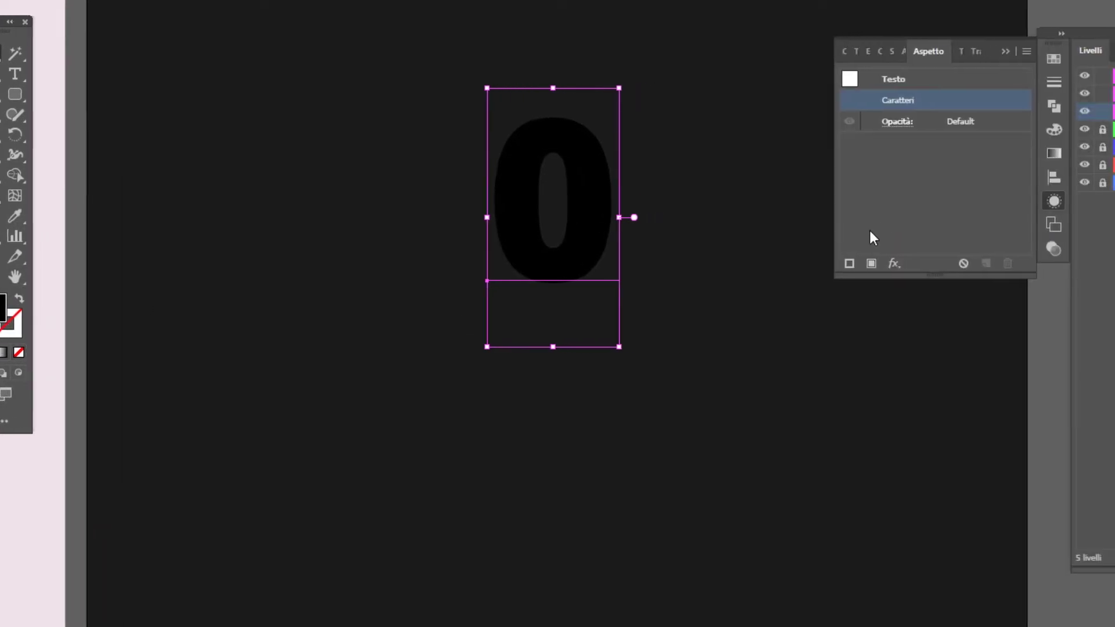
Give the 0 a 10 pt red stroke and a white fill
left_click(839, 263)
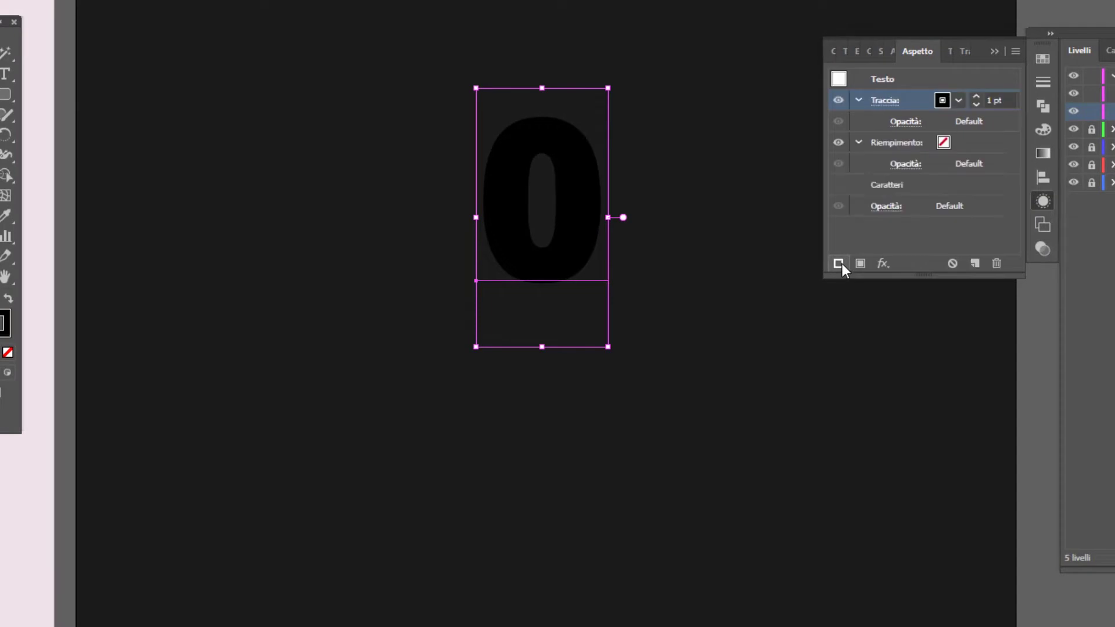
left_click(959, 99)
type("13")
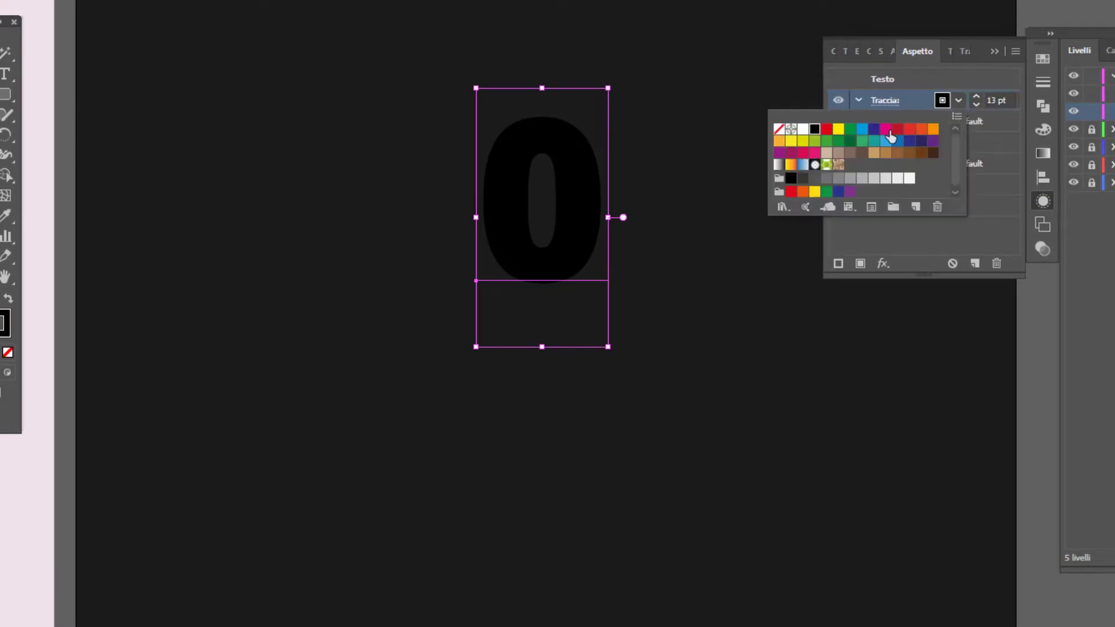
left_click(827, 128)
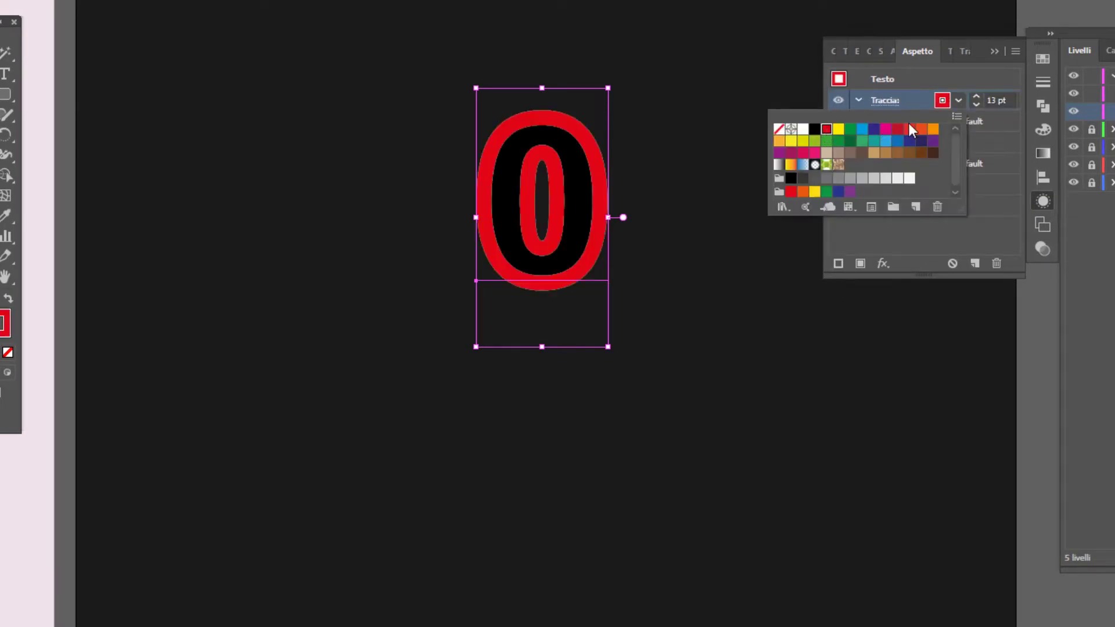
left_click(953, 76)
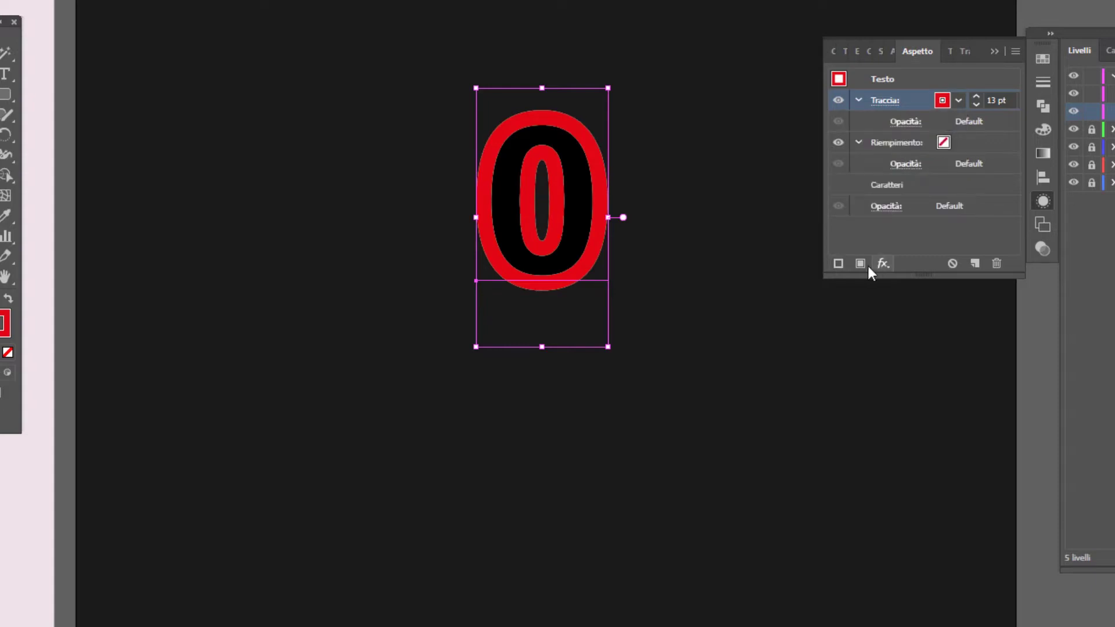
left_click(861, 264)
left_click(959, 100)
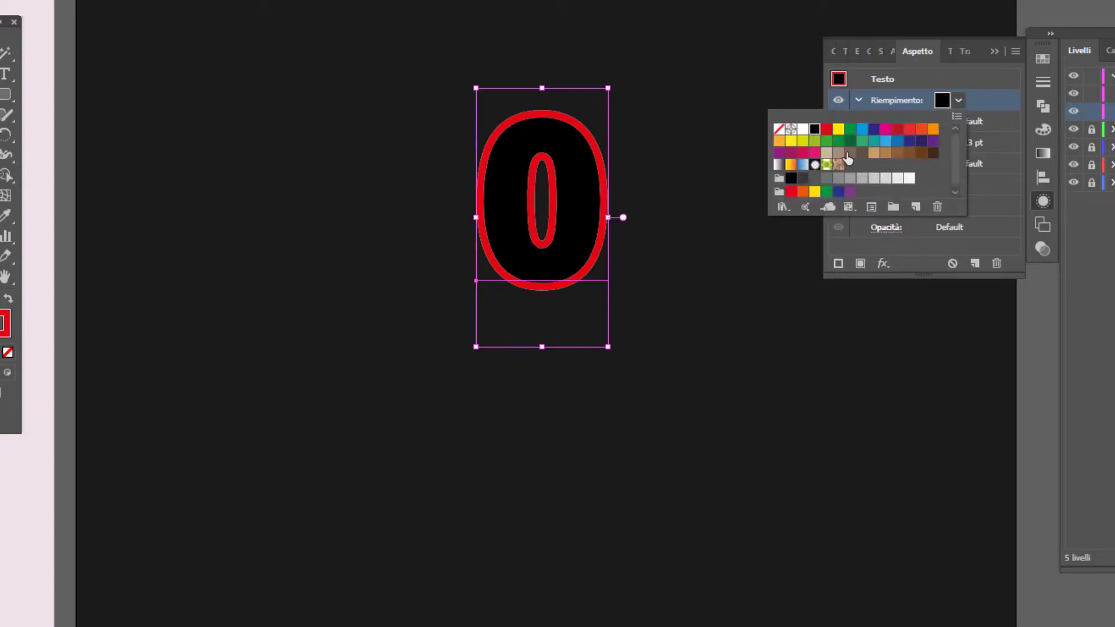
left_click(803, 129)
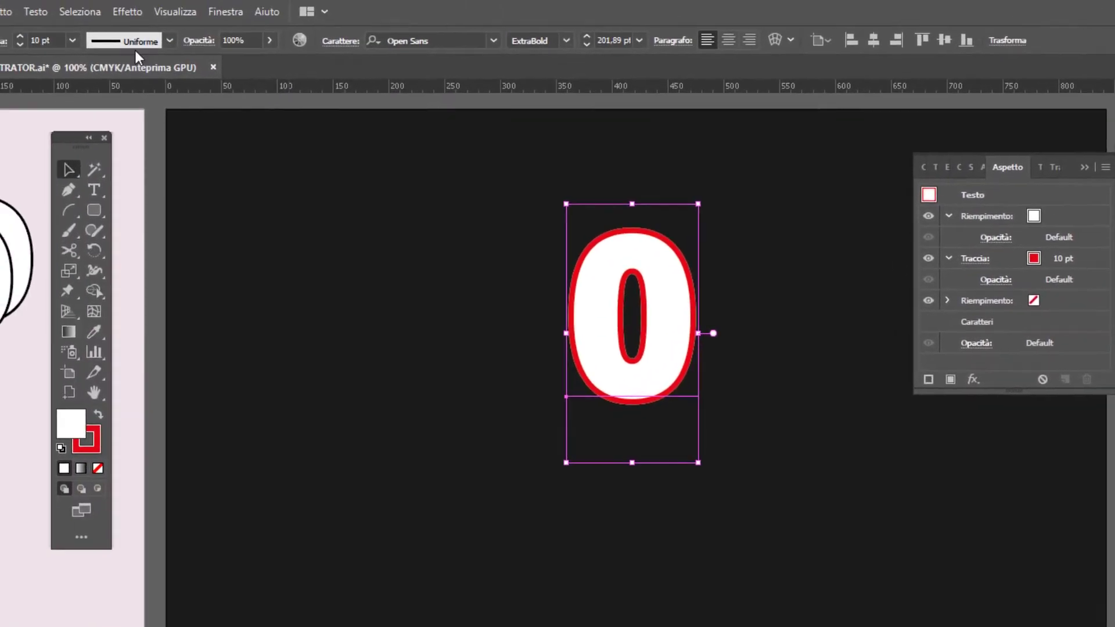
left_click(131, 7)
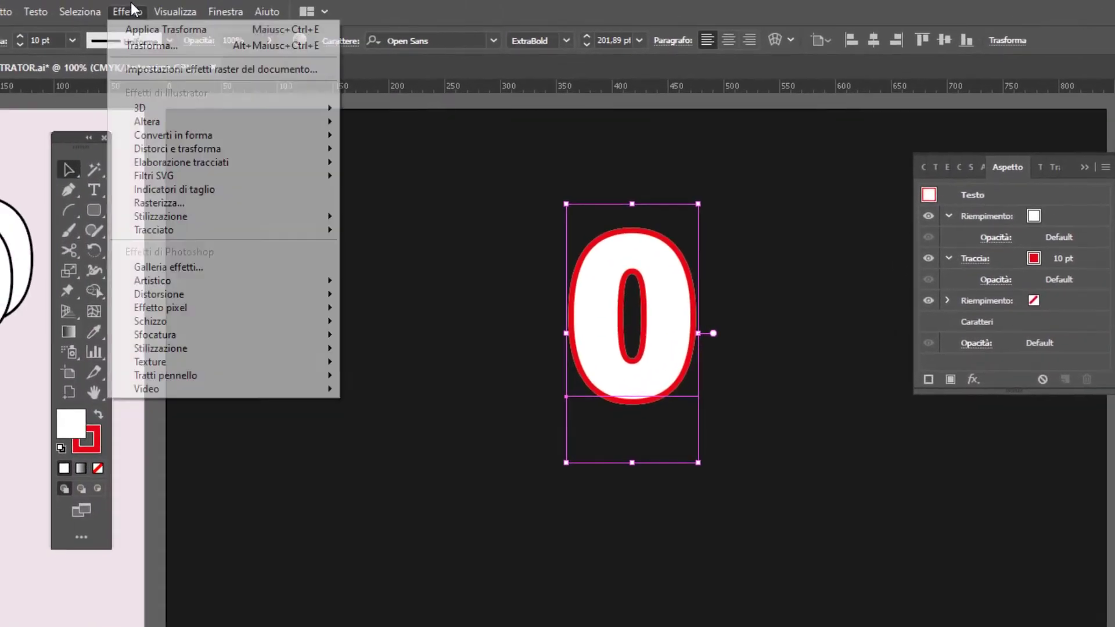
mouse_move(175, 148)
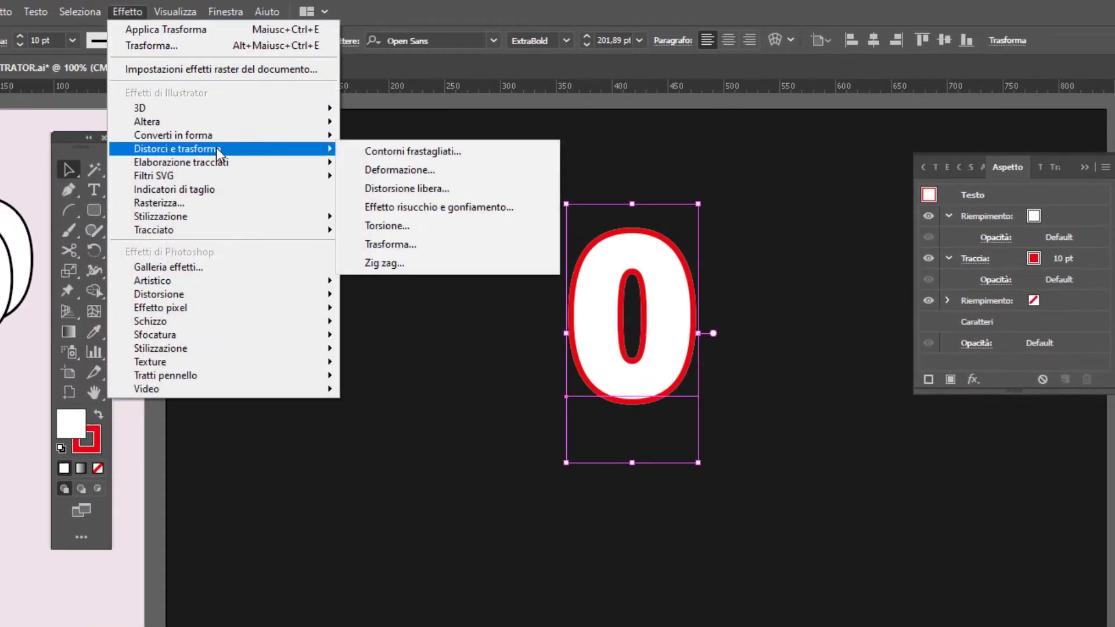
Set the 0's Transform effect to 7 copies, offsets 29 px and -17 px, rotation 7°
left_click(390, 244)
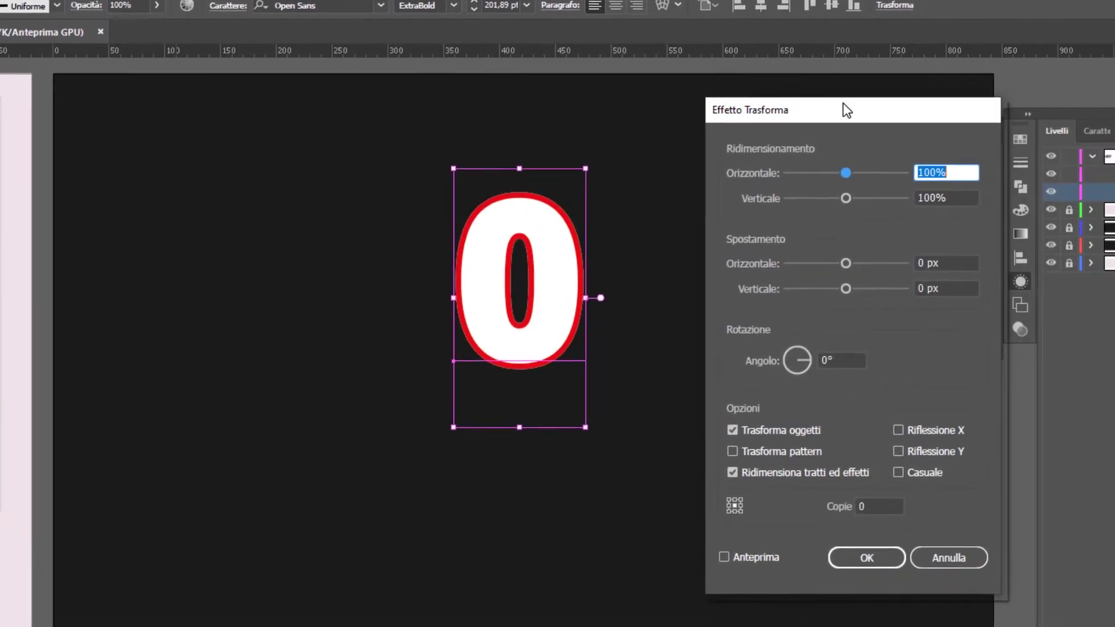
left_click(724, 557)
left_click(869, 507)
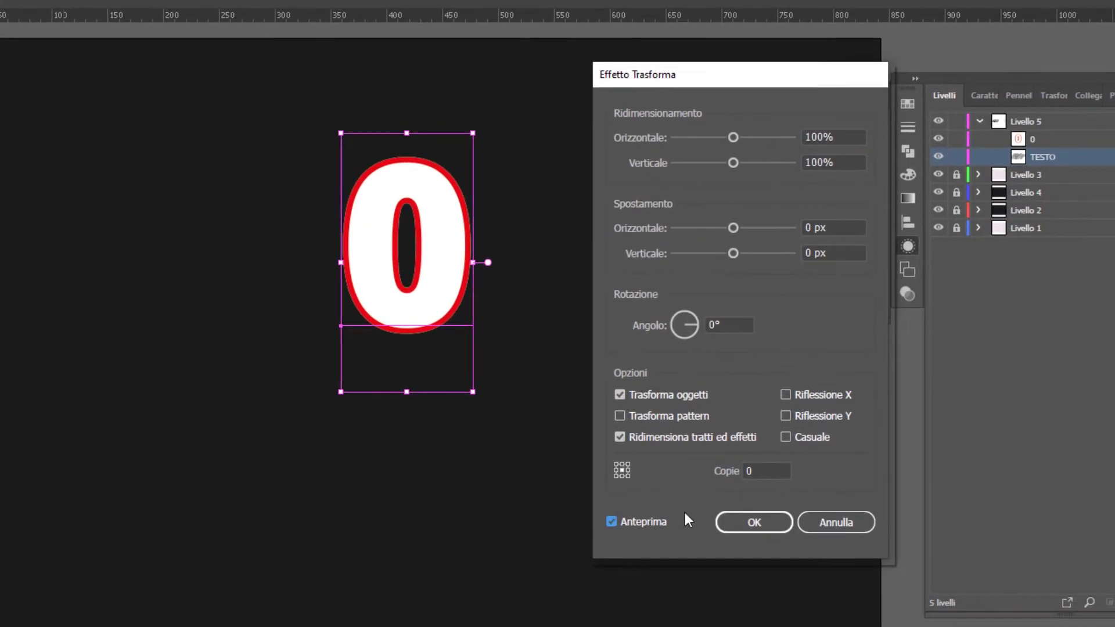
type("7")
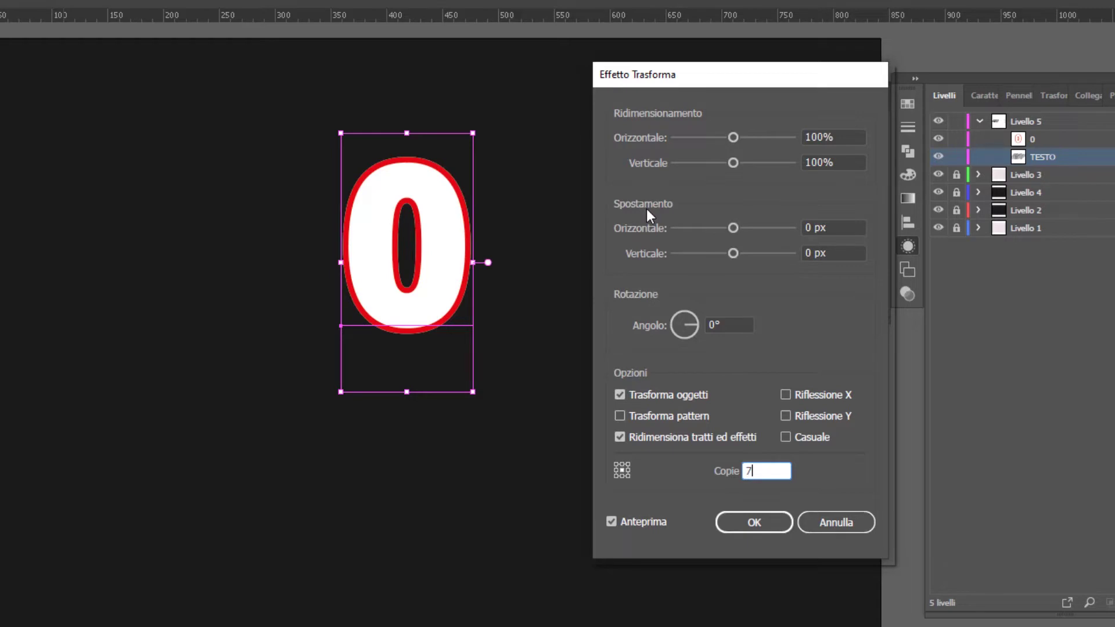
key("Tab")
type("29")
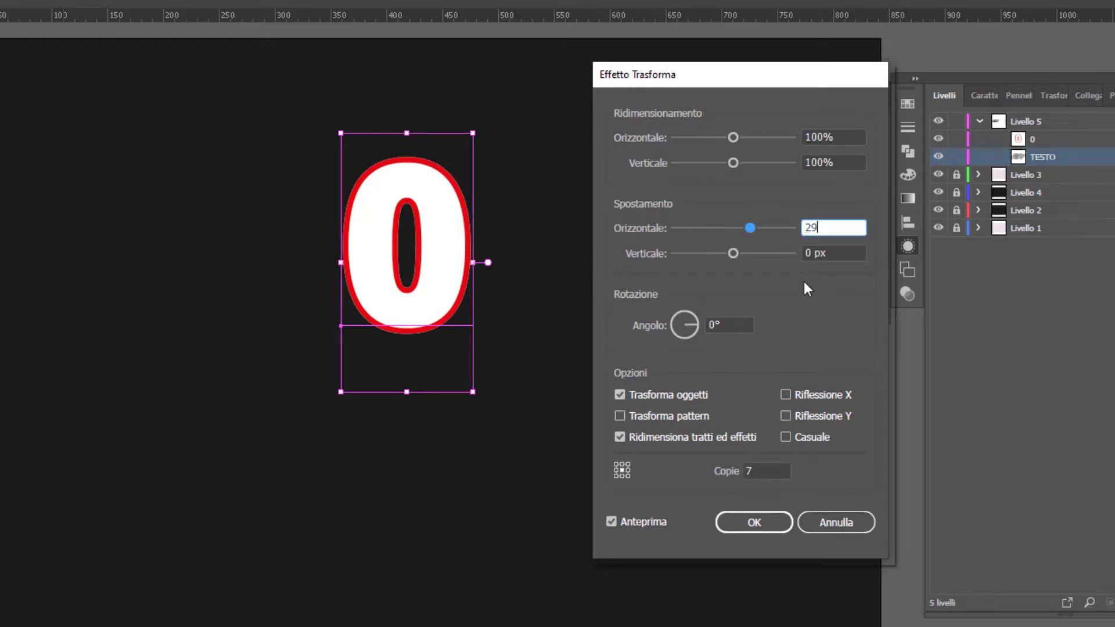
key("Tab")
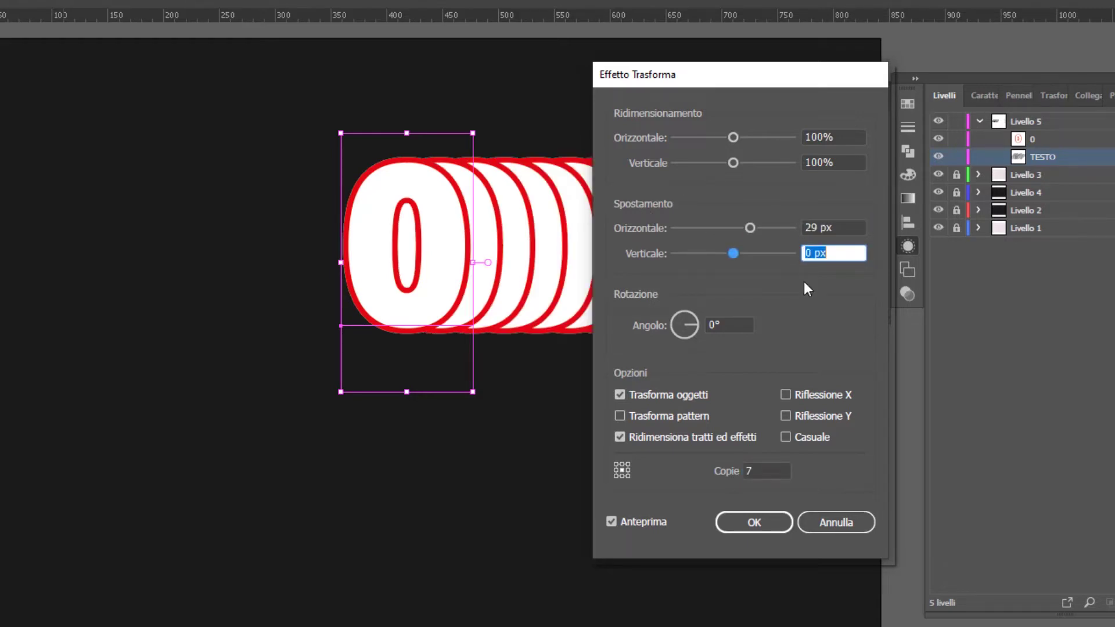
type("-17")
key("Tab")
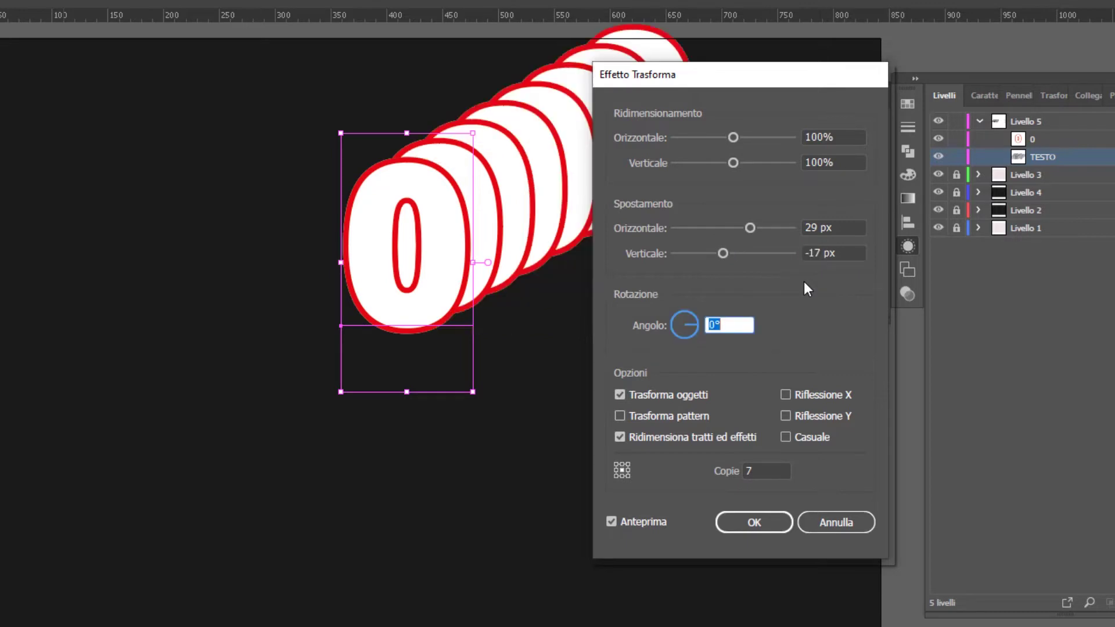
type("7")
key("Tab")
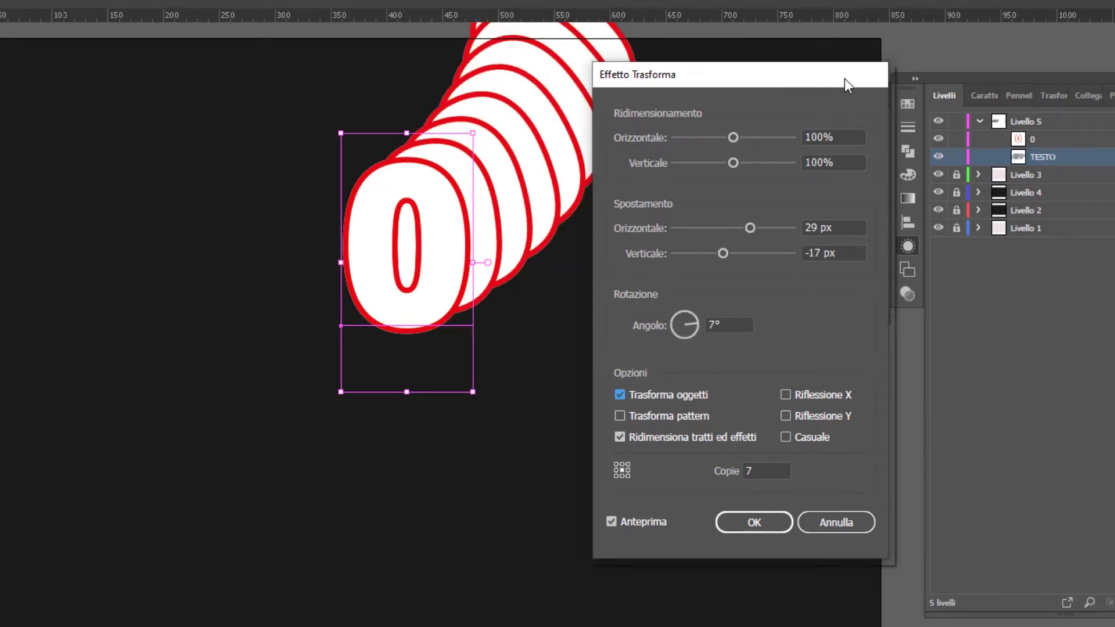
Apply the Transform effect and drag the 0 with its curving trail to the left
left_click_drag(845, 82, 959, 81)
key("Return")
scroll(593, 364, "up", 3)
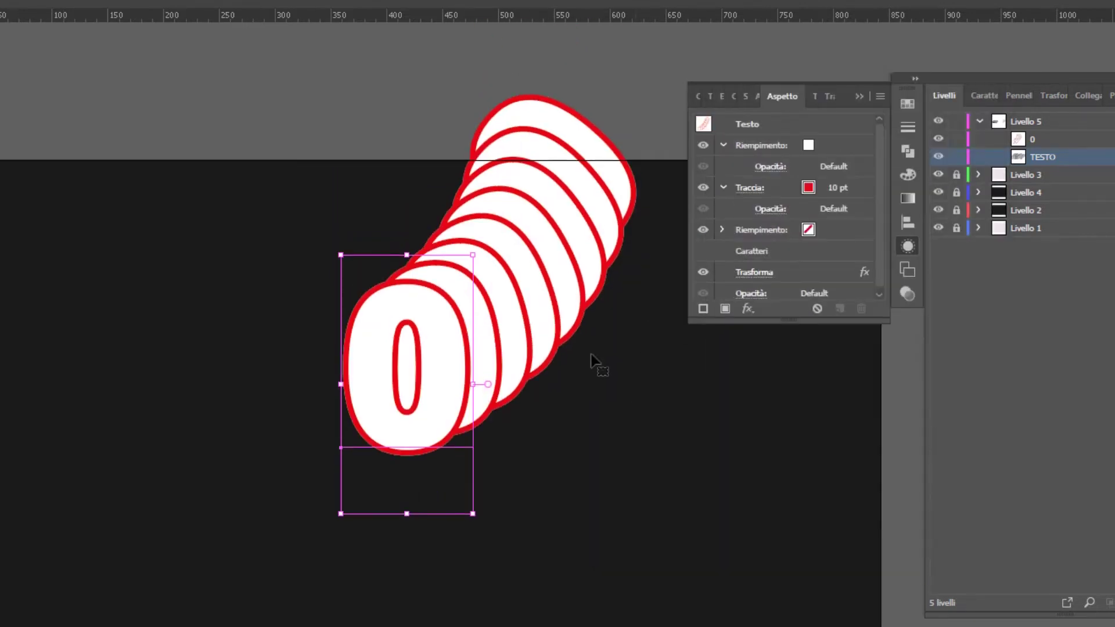
left_click_drag(443, 409, 340, 402)
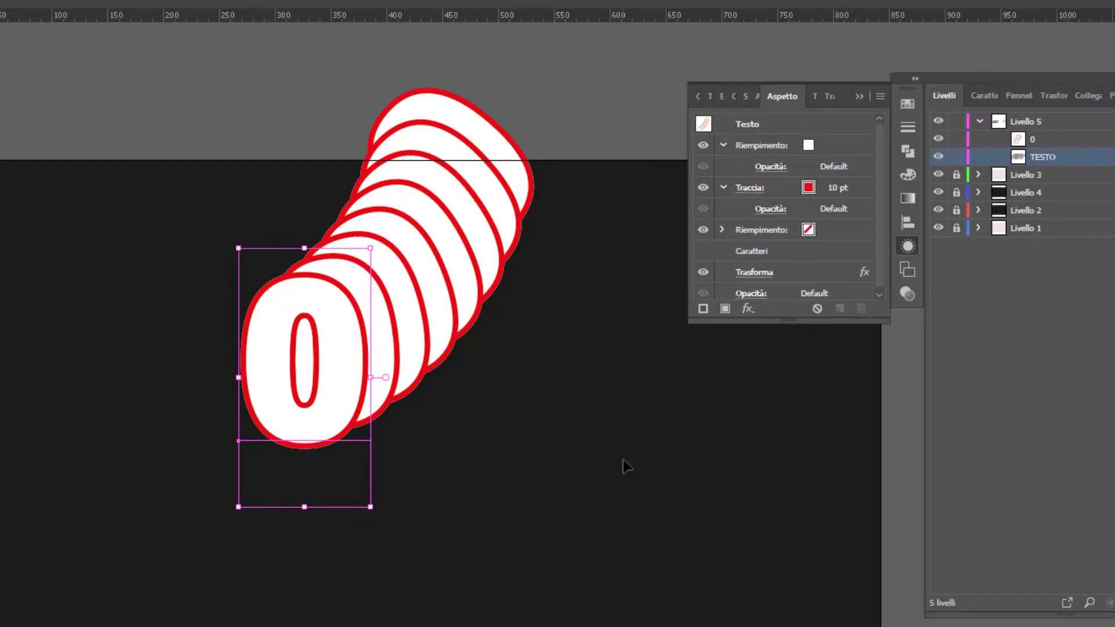
Reopen the 0's Transform effect with preview and lower the rotation to 6°
left_click(754, 273)
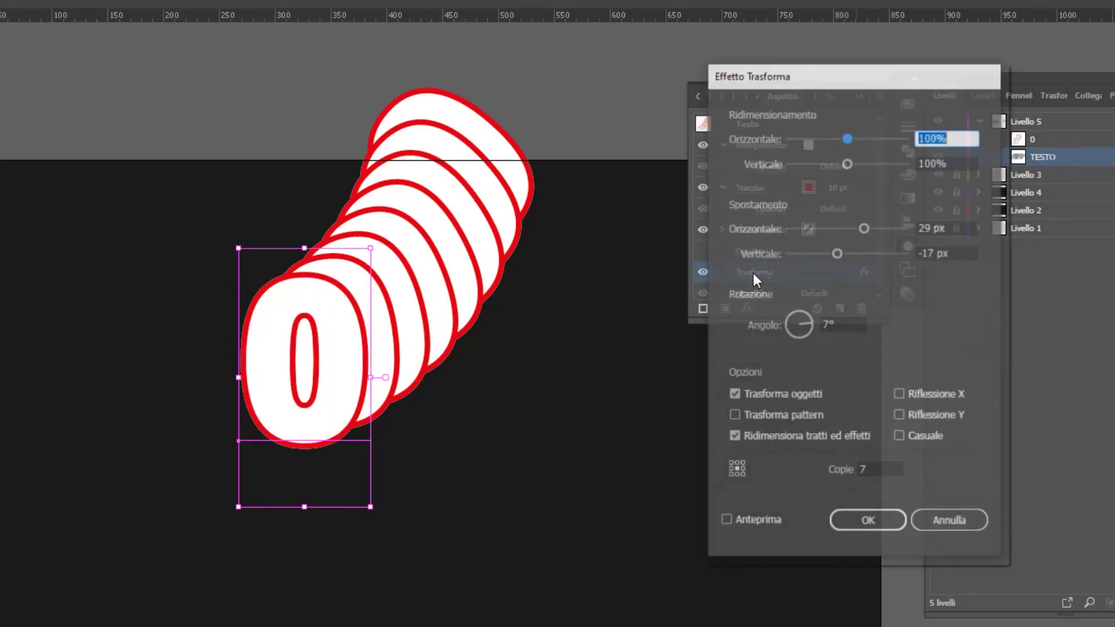
left_click_drag(845, 78, 712, 72)
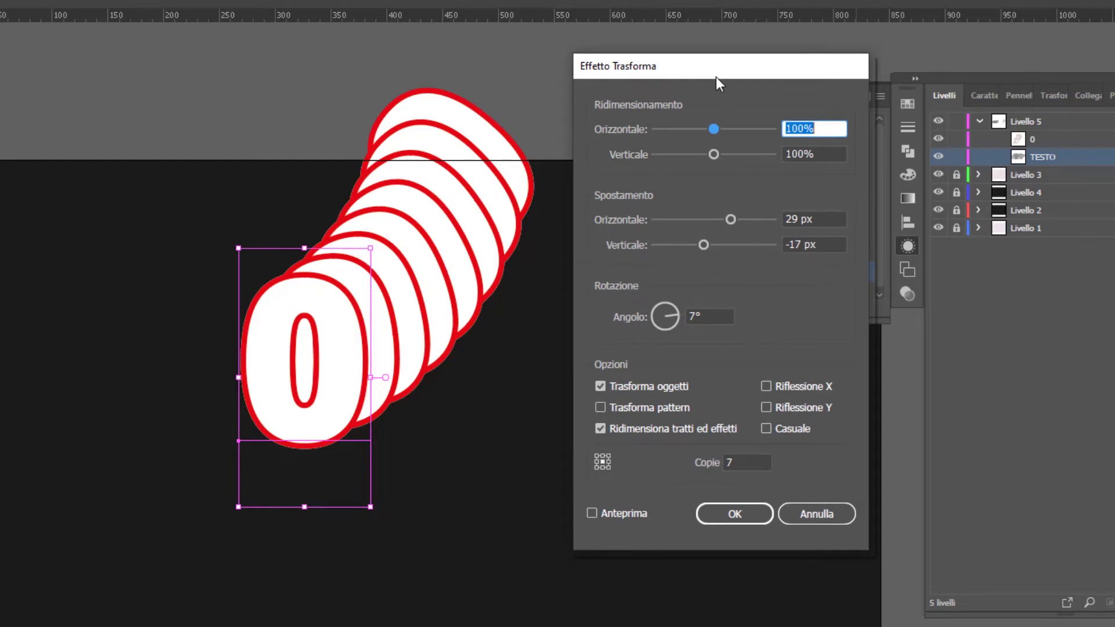
left_click(601, 513)
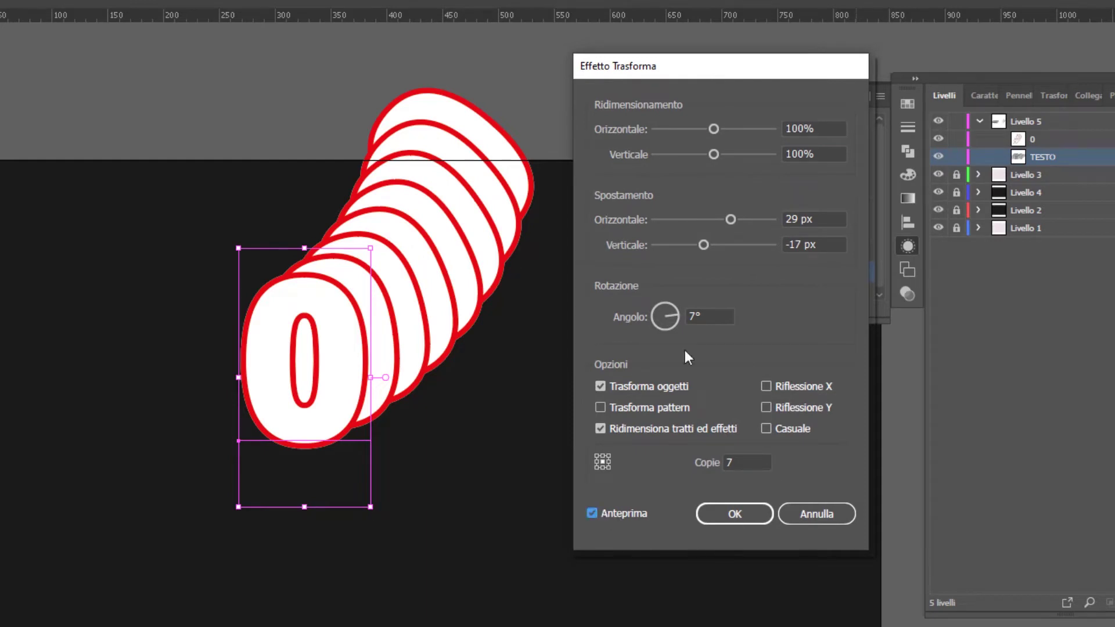
left_click_drag(674, 312, 677, 312)
double_click(711, 317)
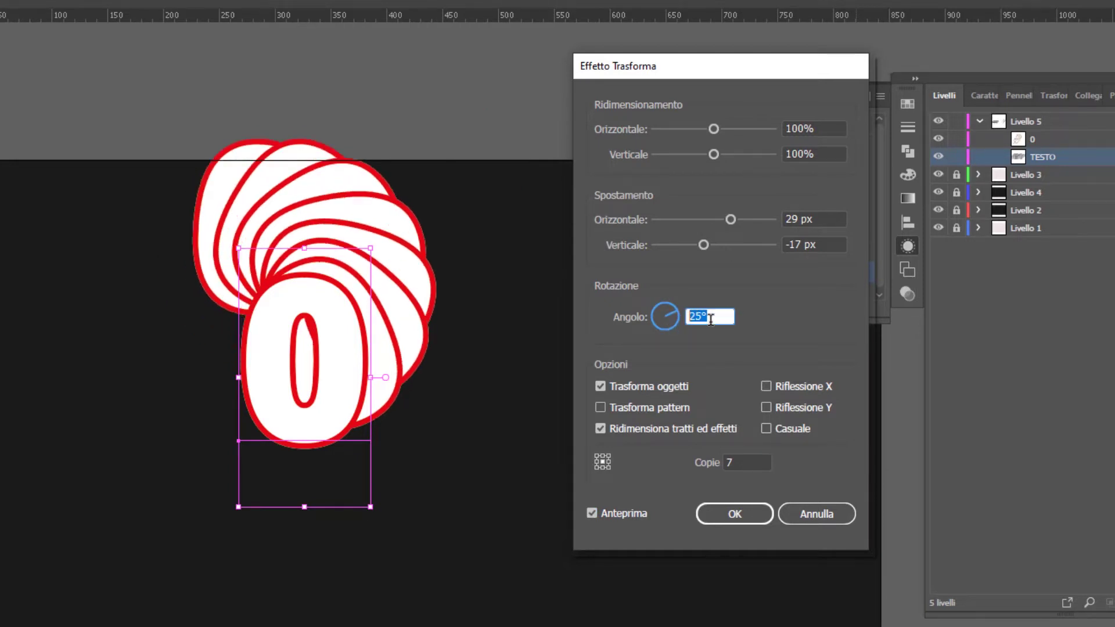
key("Down")
key("Down")
key("Down")
key("Down")
key("Down")
key("Down")
key("Down")
key("Down")
key("Down")
key("Down")
key("Down")
key("Down")
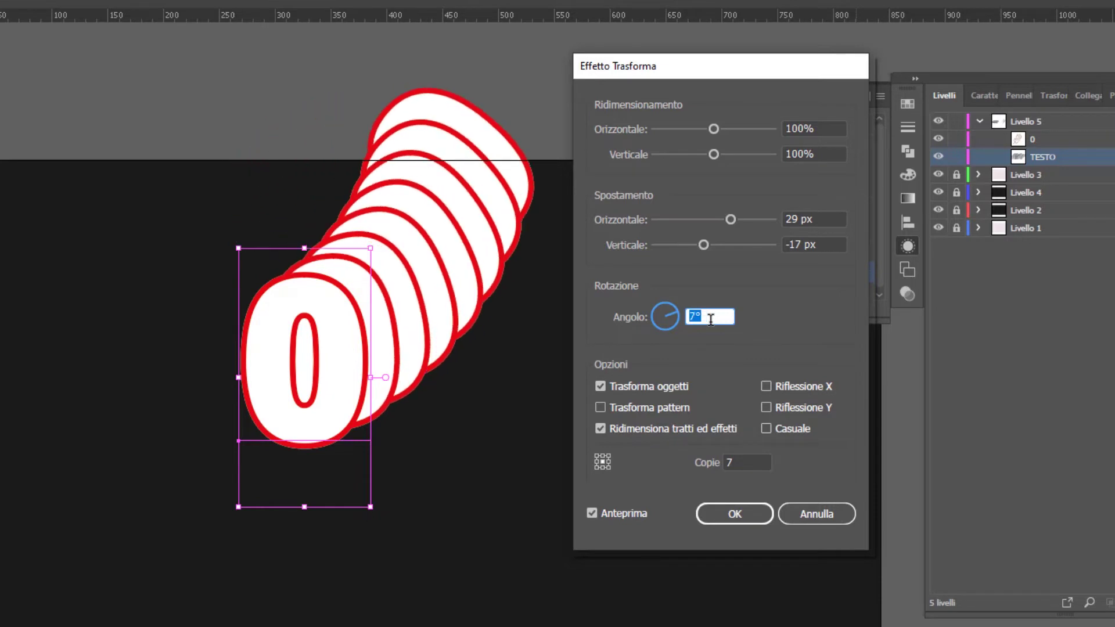
key("Down")
key("shift+Tab")
Adjust the copy offsets to 27 px horizontal and -13 px vertical
key("Up")
key("Up")
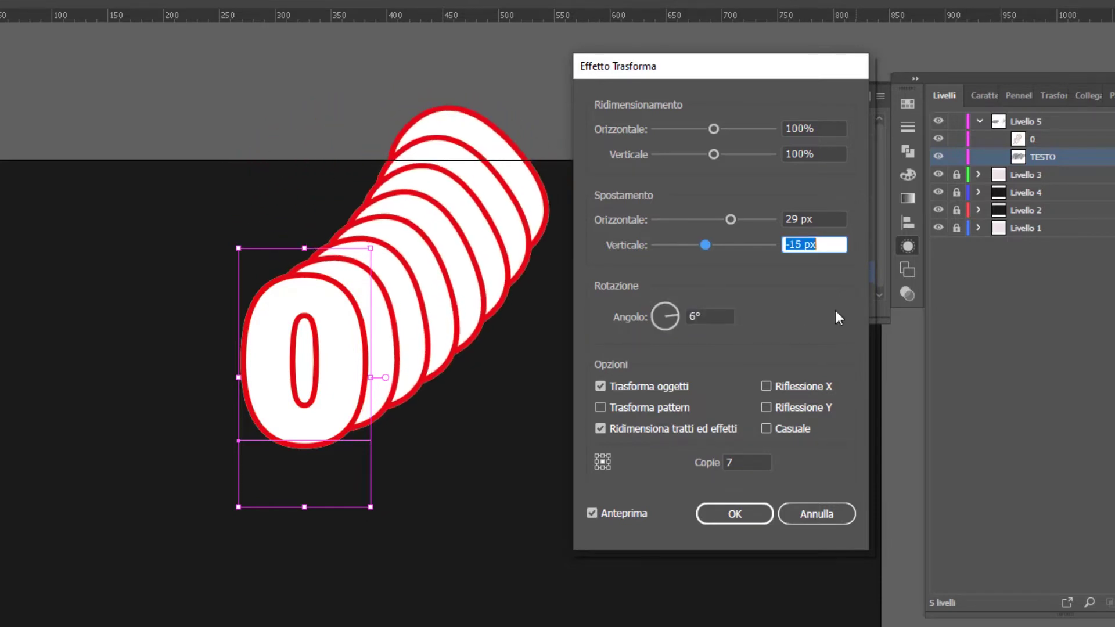
key("Down")
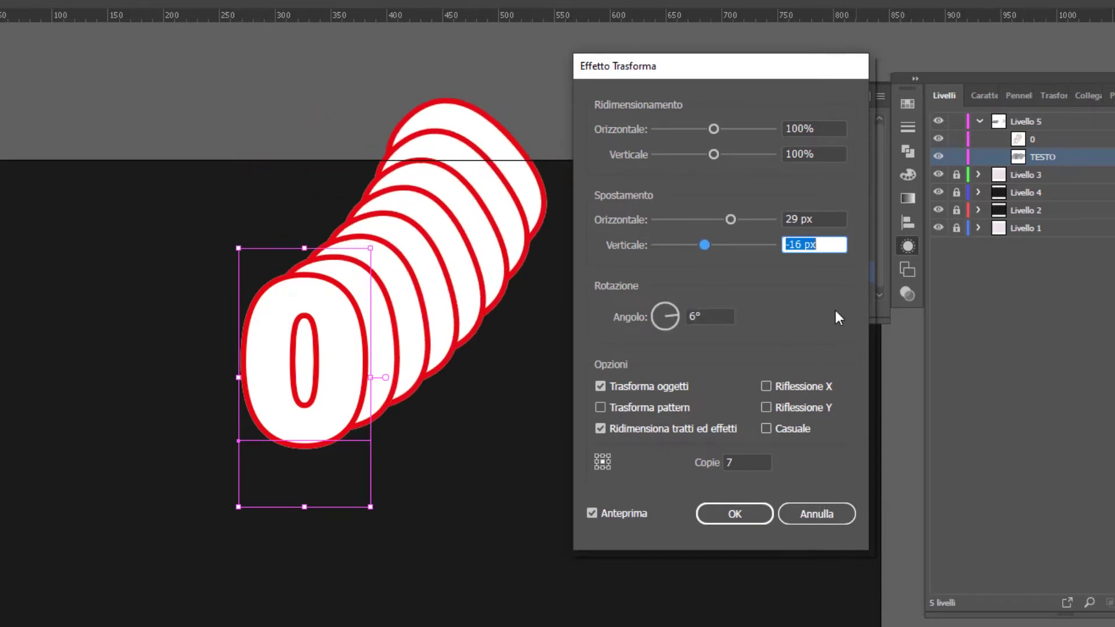
key("Up")
key("Up")
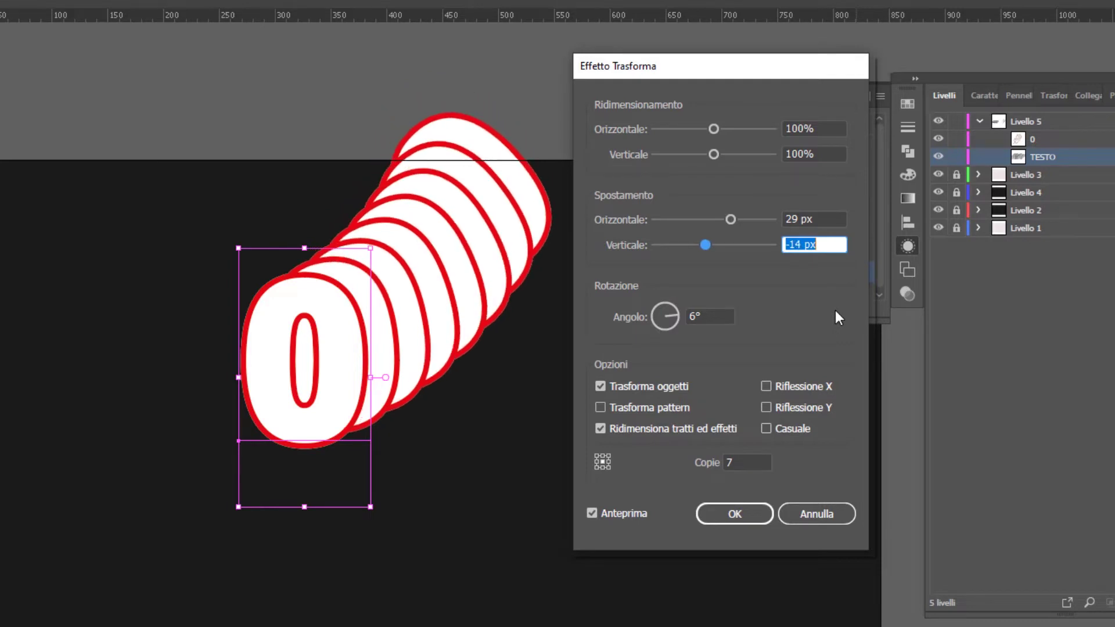
key("Up")
key("Up")
key("Up")
key("Up")
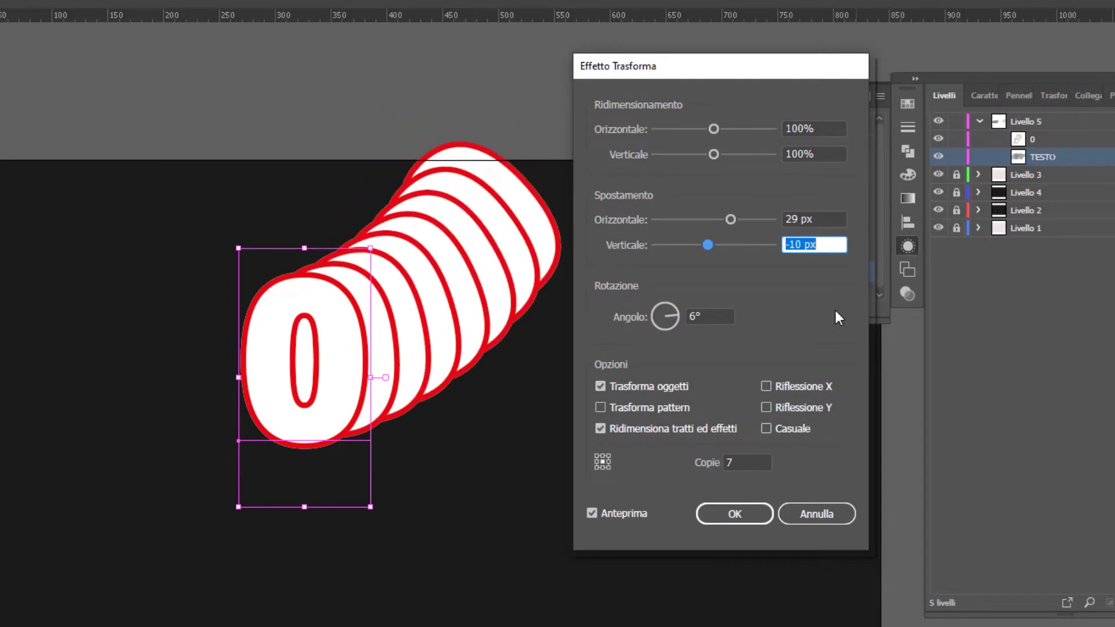
key("Down")
key("Down")
key("Down")
key("shift+Tab")
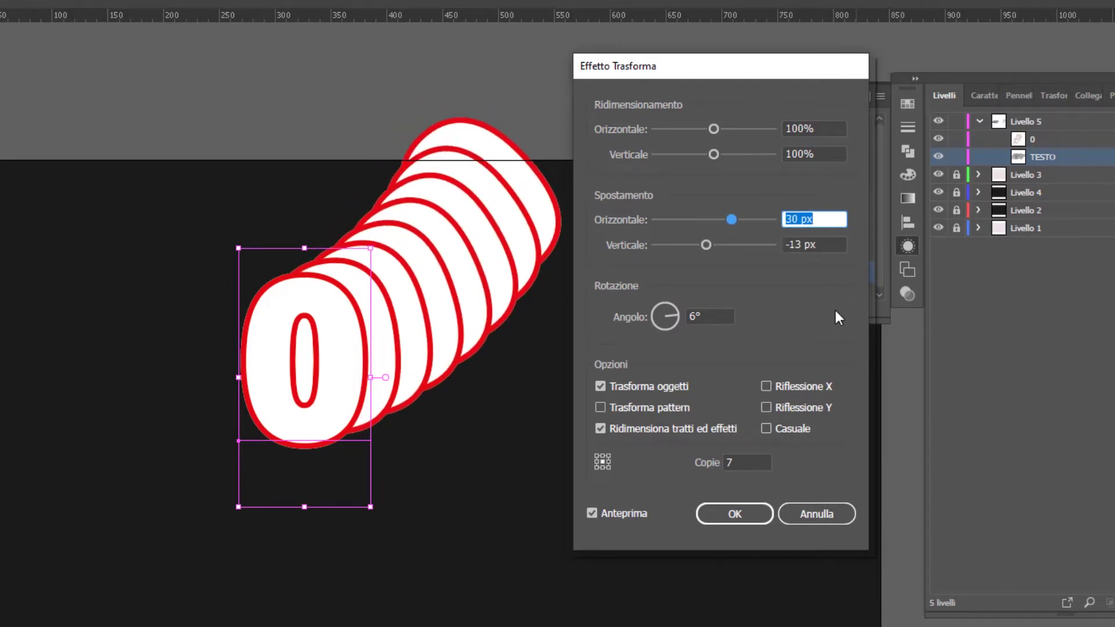
key("Up")
key("Up")
key("Up")
key("Up")
key("Down")
key("Down")
key("Down")
key("Down")
key("Down")
key("Down")
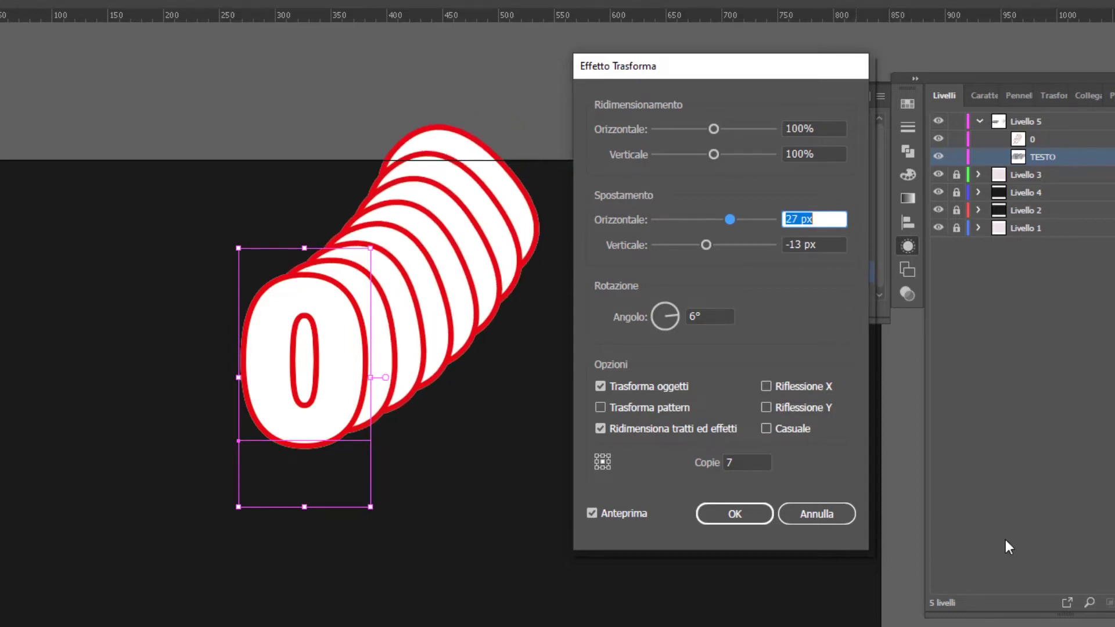
Apply the revised effect and move the 0 right and down on the artboard
left_click(728, 462)
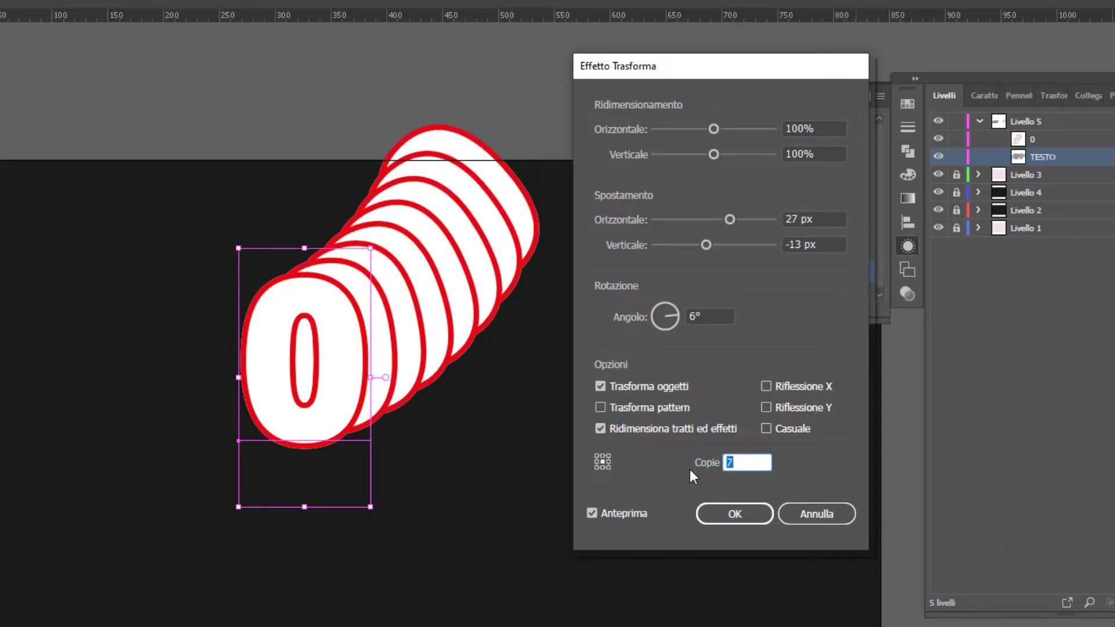
left_click(735, 515)
left_click_drag(327, 384, 369, 406)
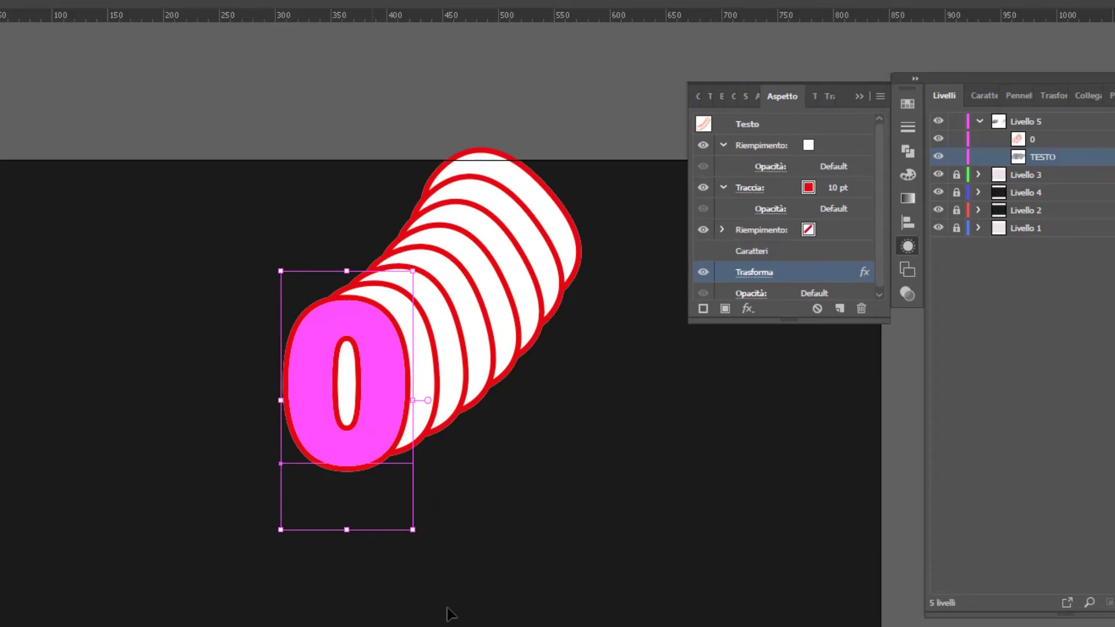
Add 'df' to the 0 text, exit editing, then start a new text object on the pale artboard
double_click(388, 448)
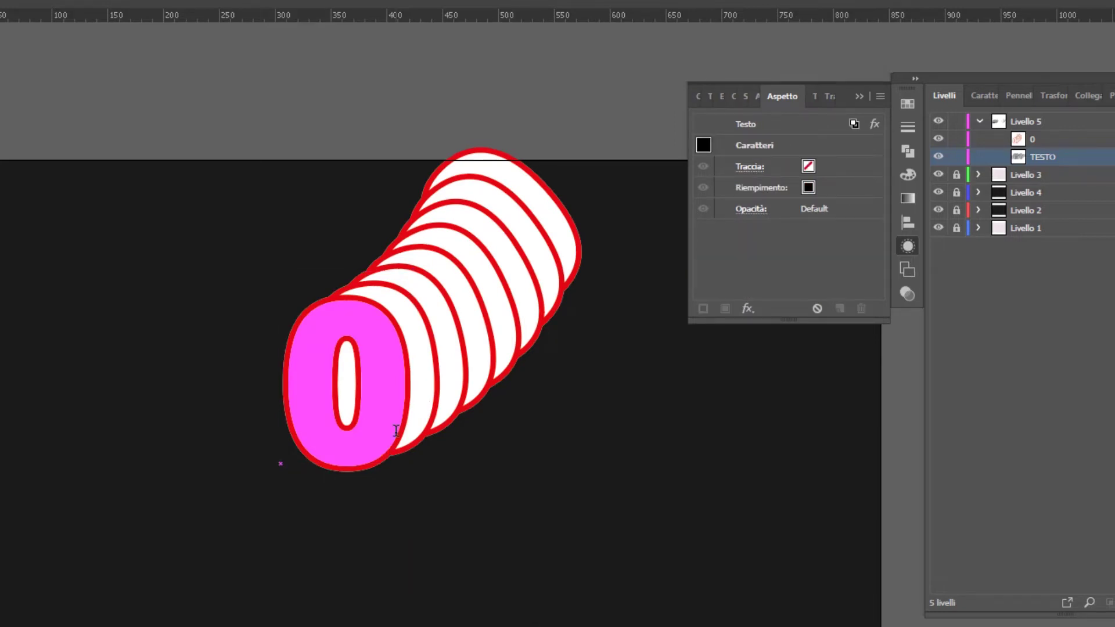
type("df")
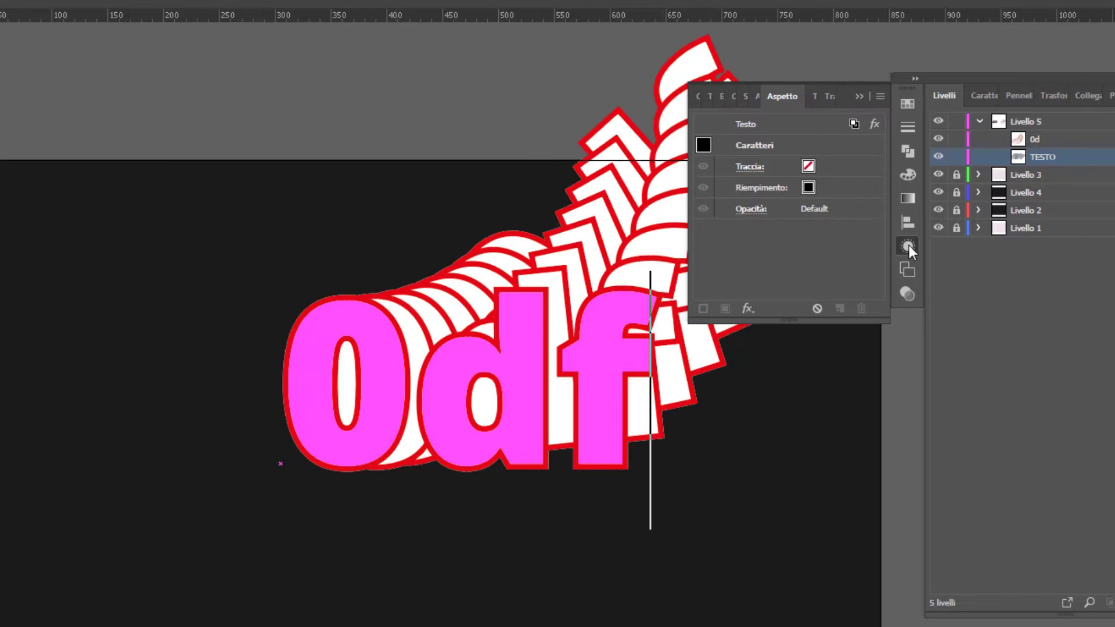
left_click(908, 247)
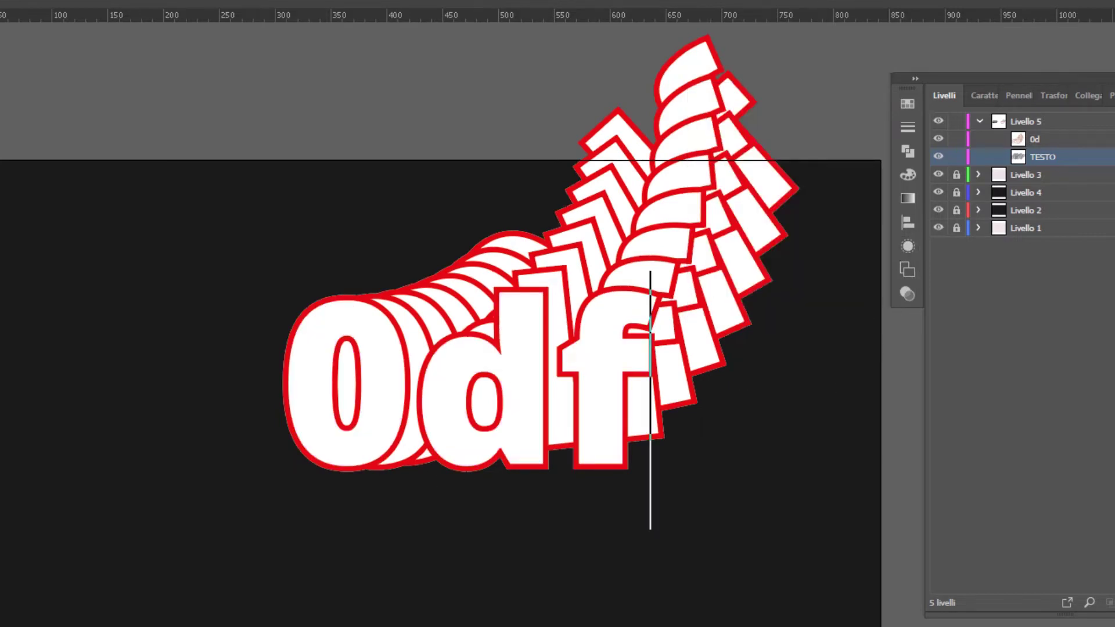
key("Escape")
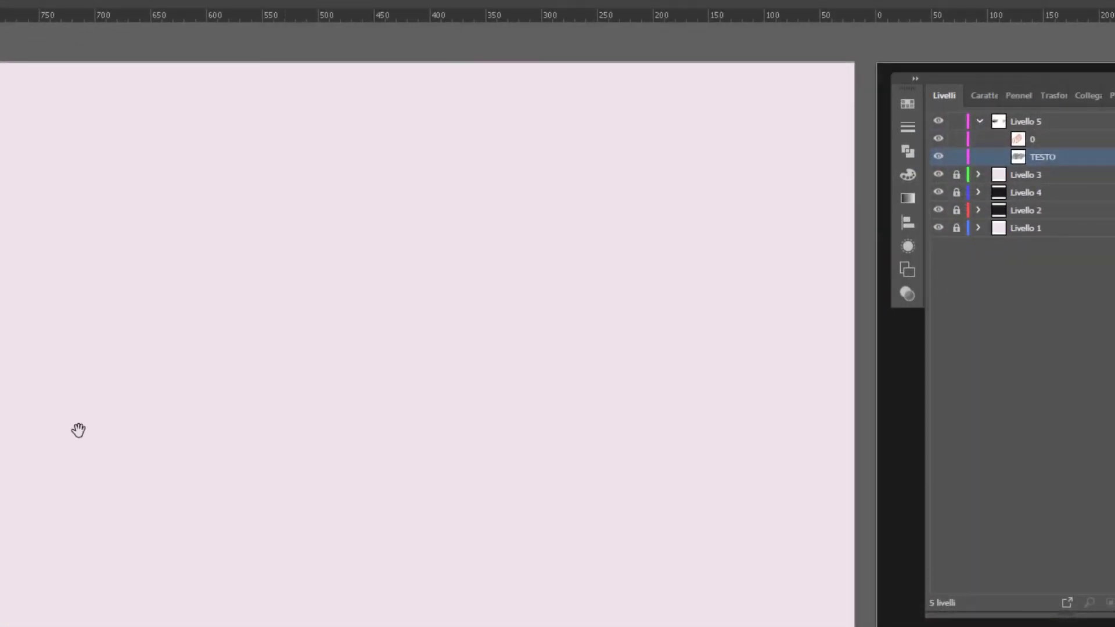
left_click(194, 288)
Type TRASFORMA and give it a red 2 pt outline
type("T")
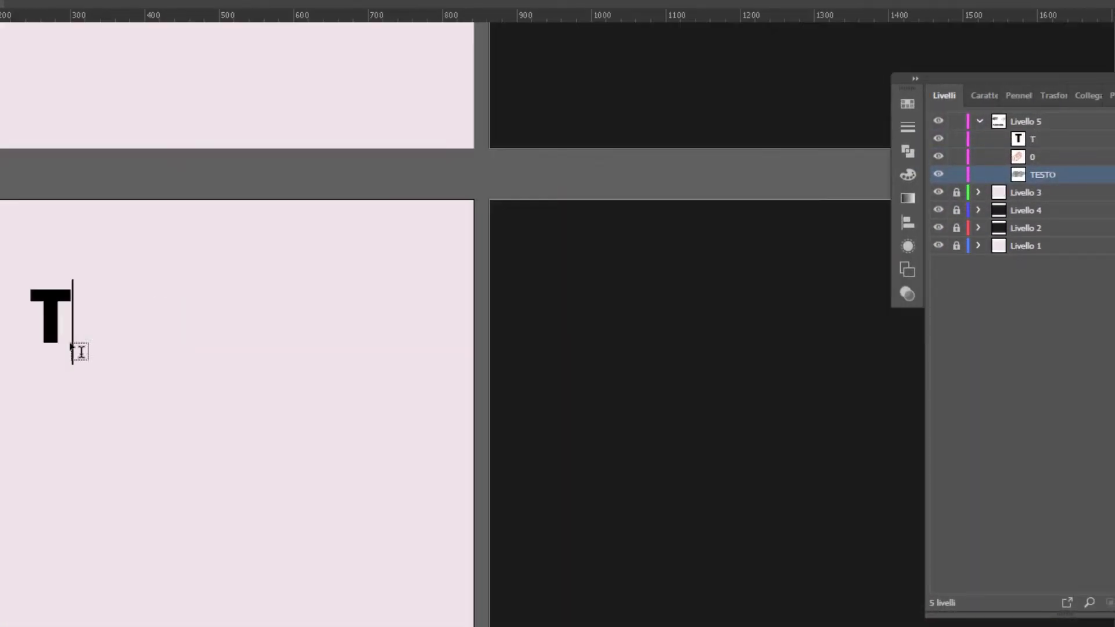
type("RASFORMA")
key("Escape")
left_click(908, 246)
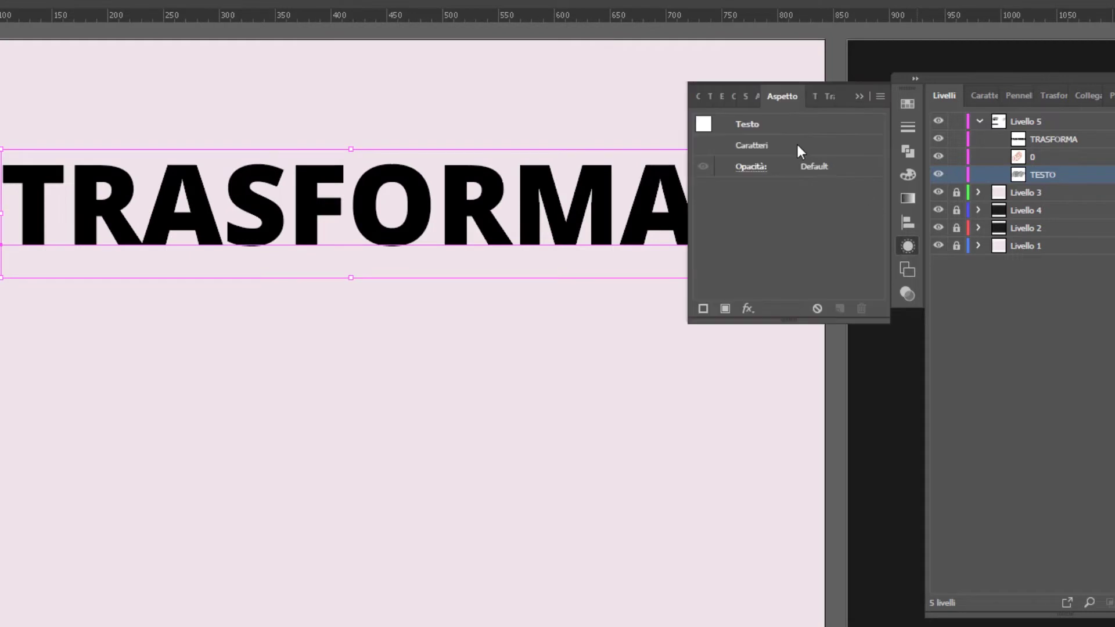
left_click(703, 304)
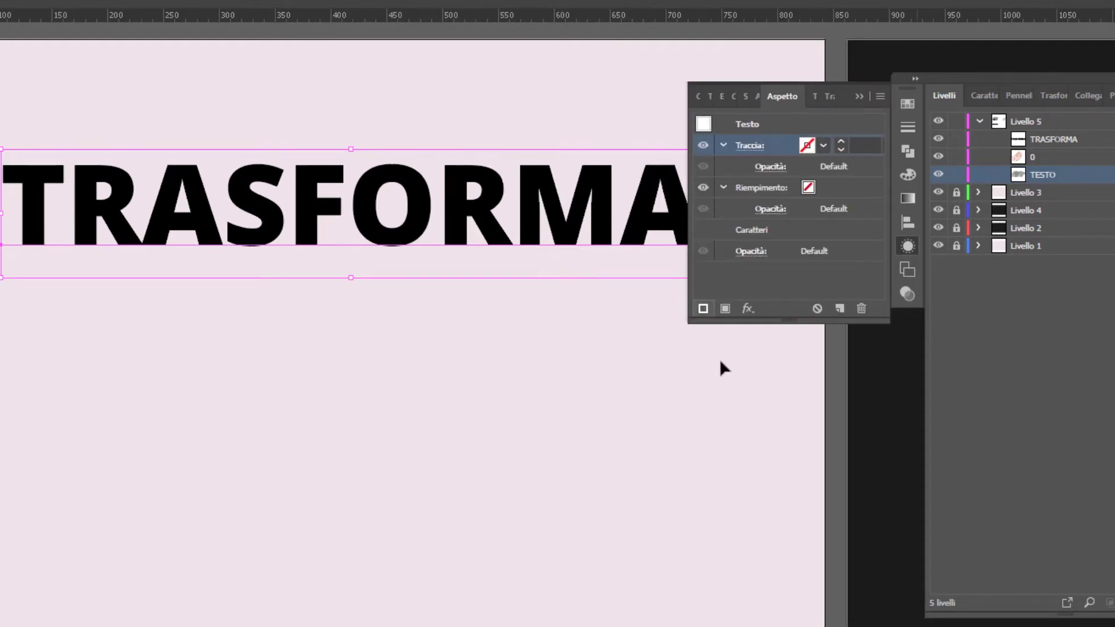
left_click(824, 146)
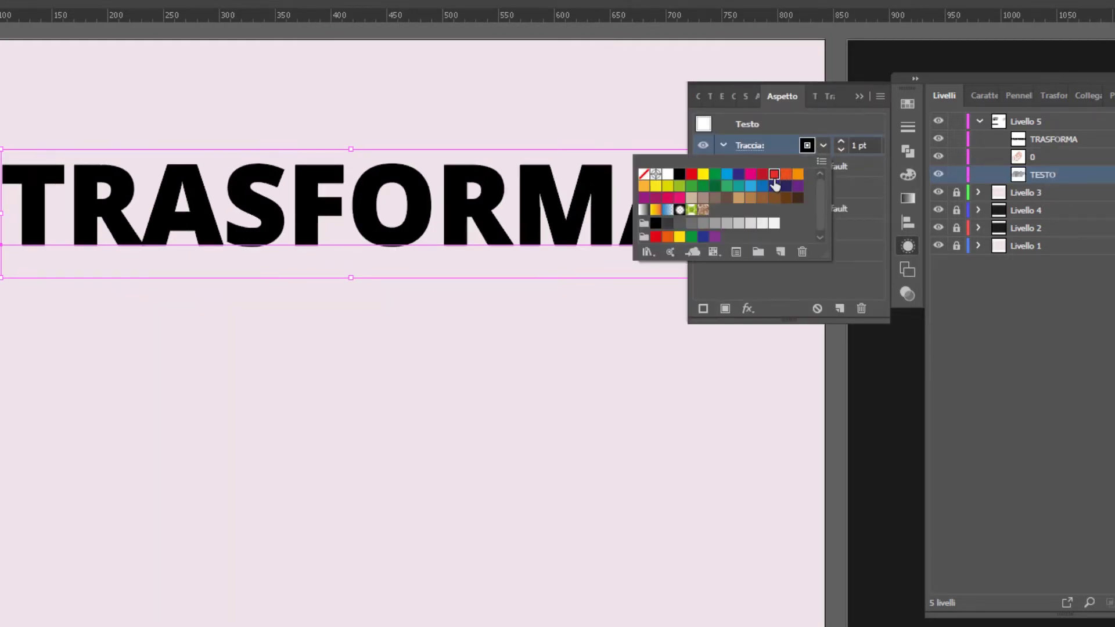
left_click(774, 174)
left_click(841, 142)
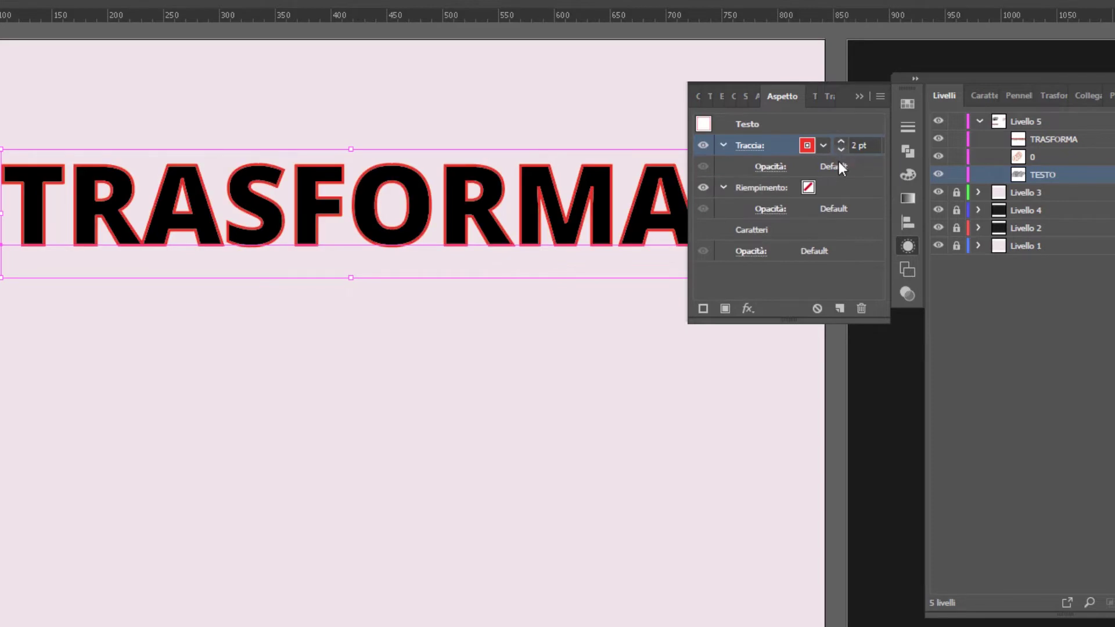
Add a near-white fill above the stroke and raise the outline to 4 pt
left_click(725, 308)
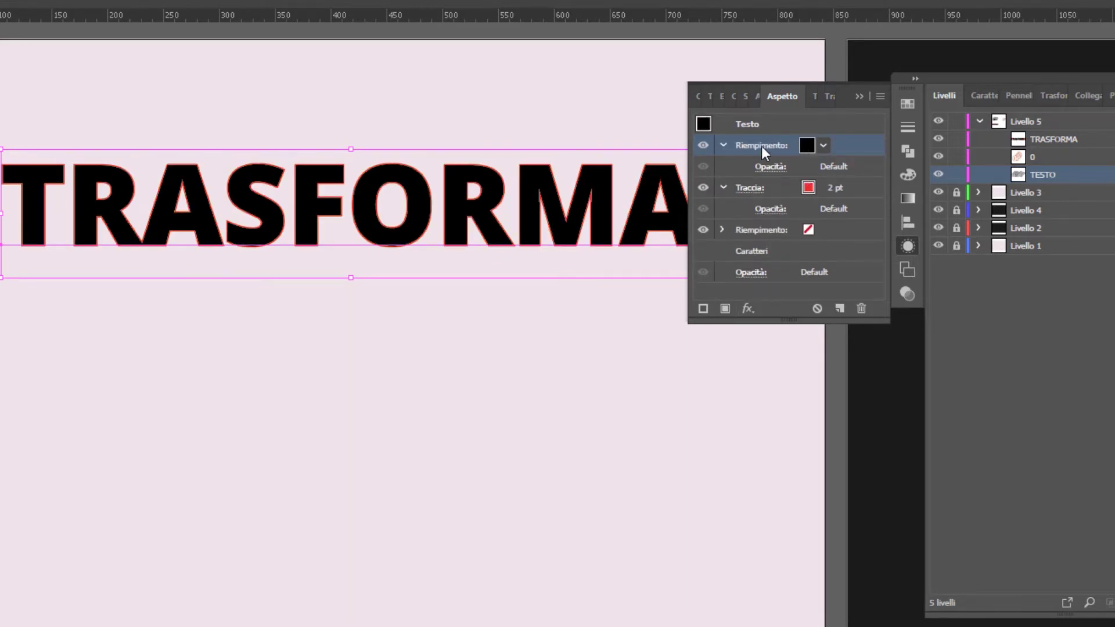
left_click(823, 145)
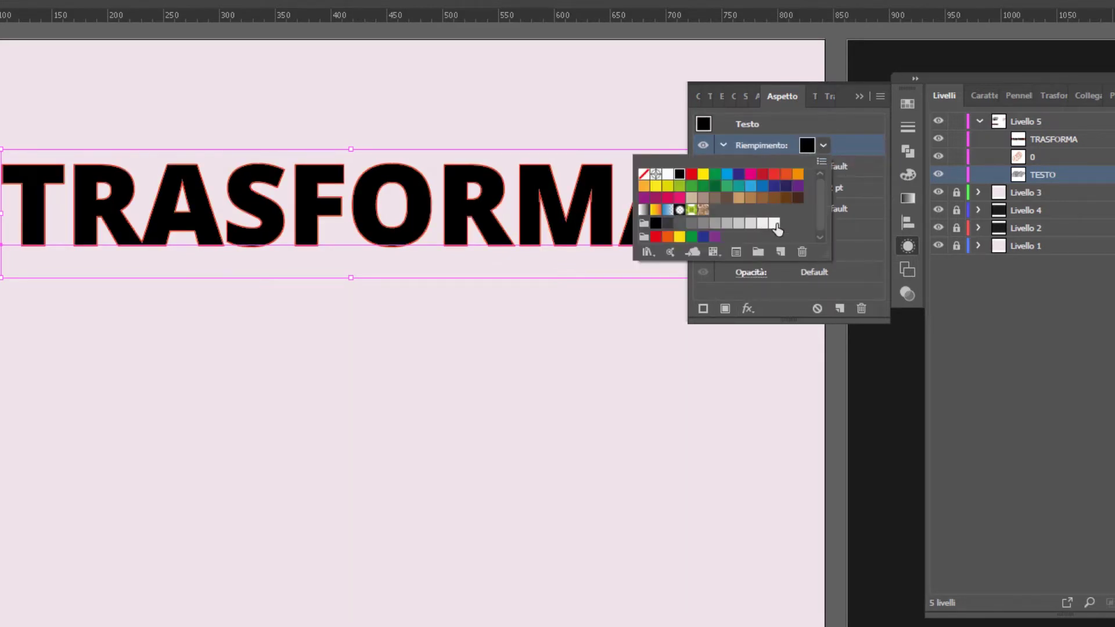
left_click(776, 224)
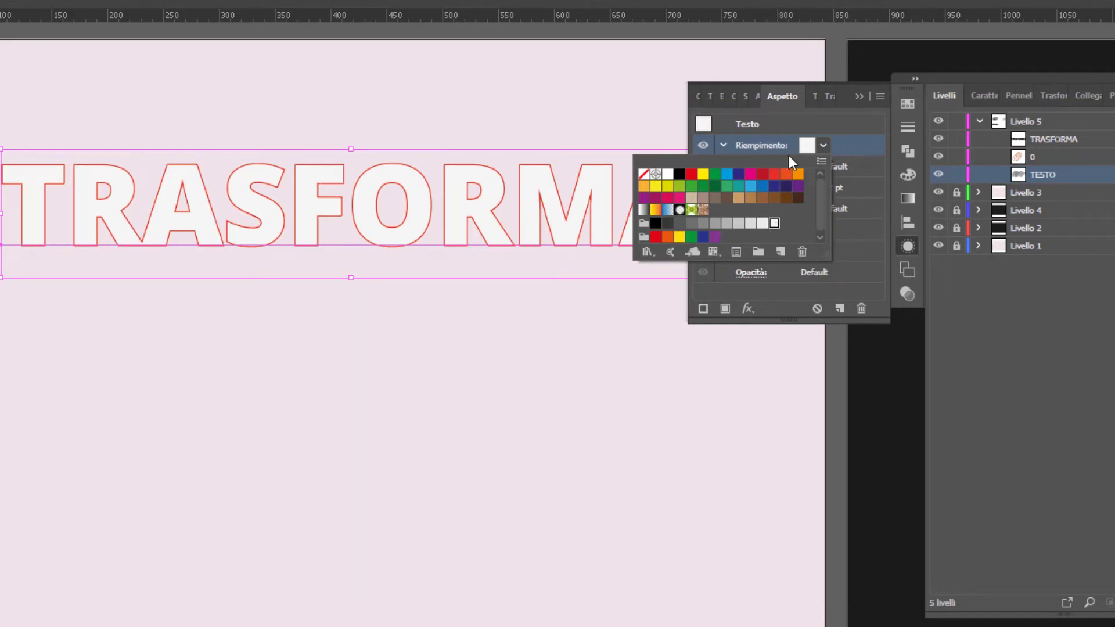
left_click(842, 186)
left_click(840, 183)
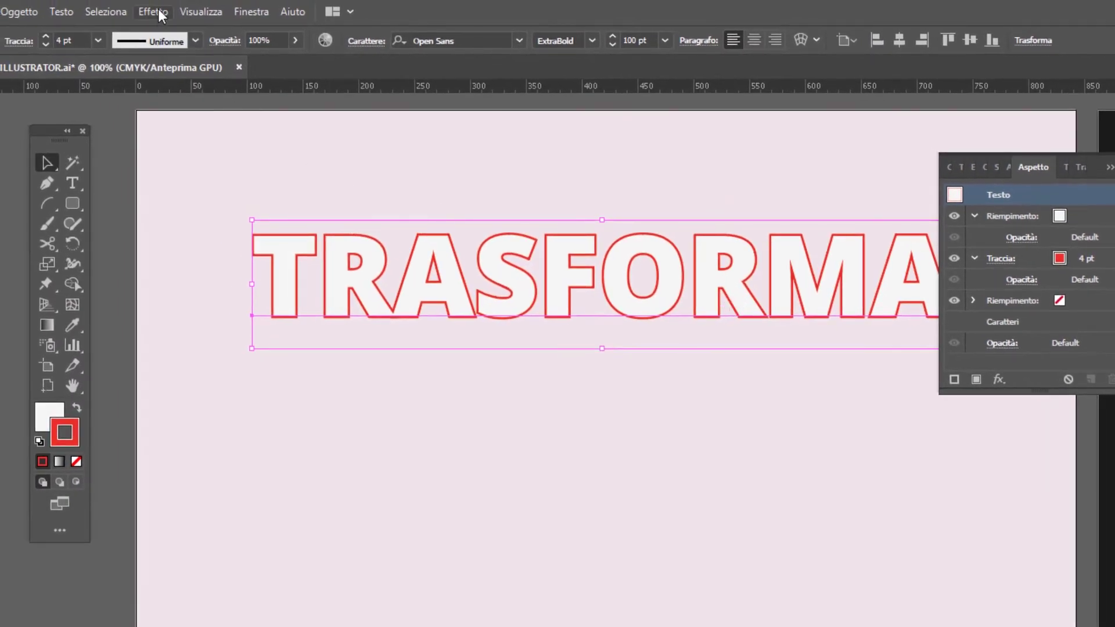
Start a Transform effect on TRASFORMA with preview and 20 copies
left_click(158, 9)
mouse_move(203, 149)
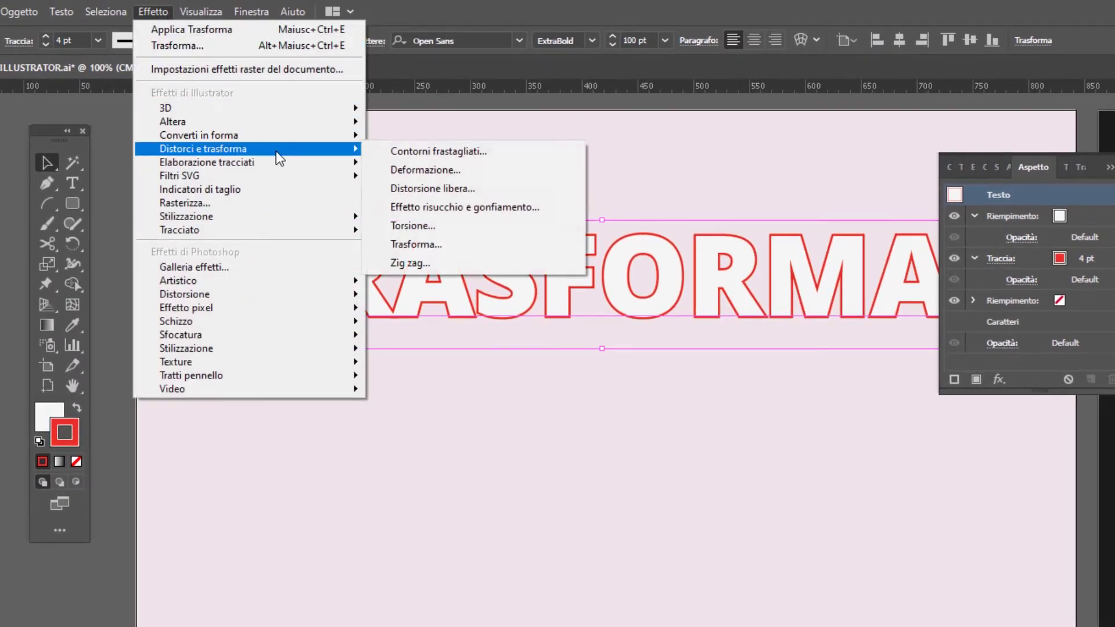
left_click(468, 246)
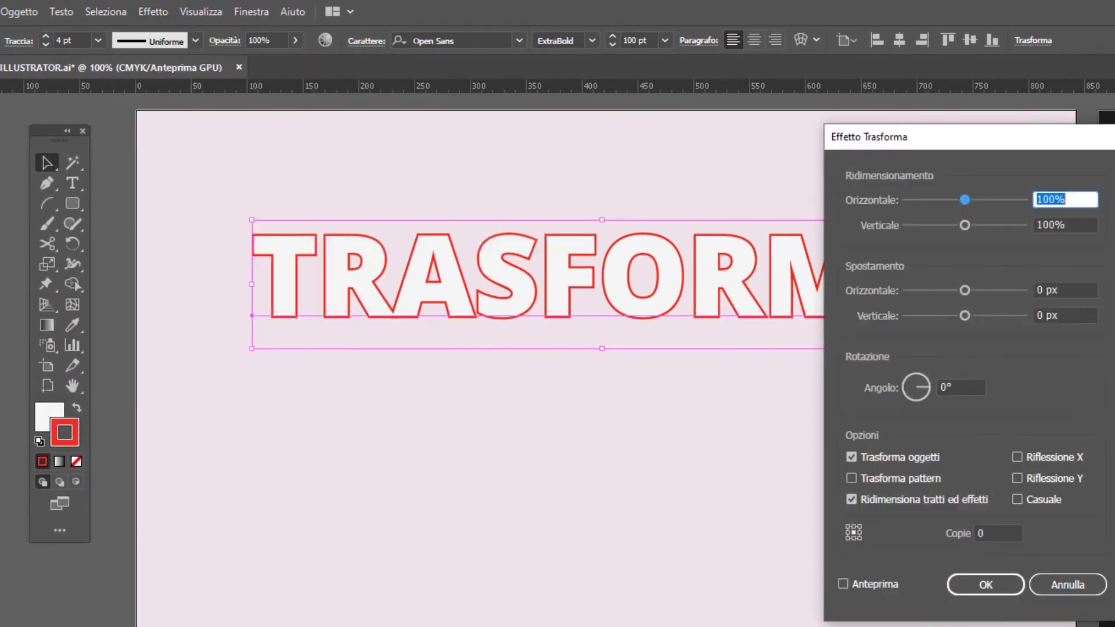
left_click(869, 584)
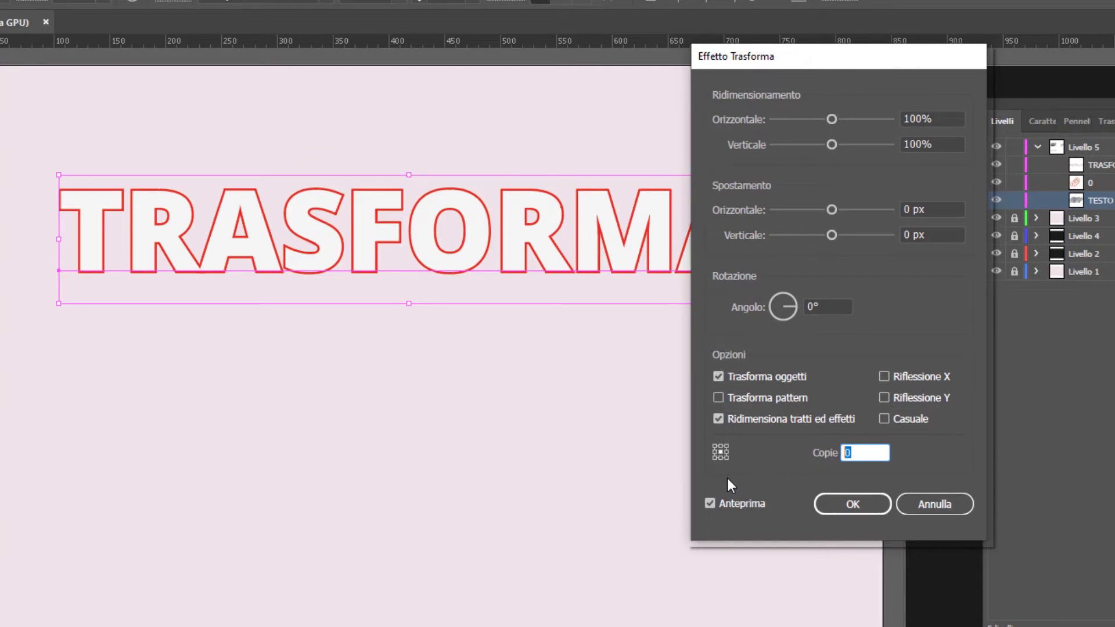
type("20")
key("Tab")
left_click_drag(785, 61, 832, 65)
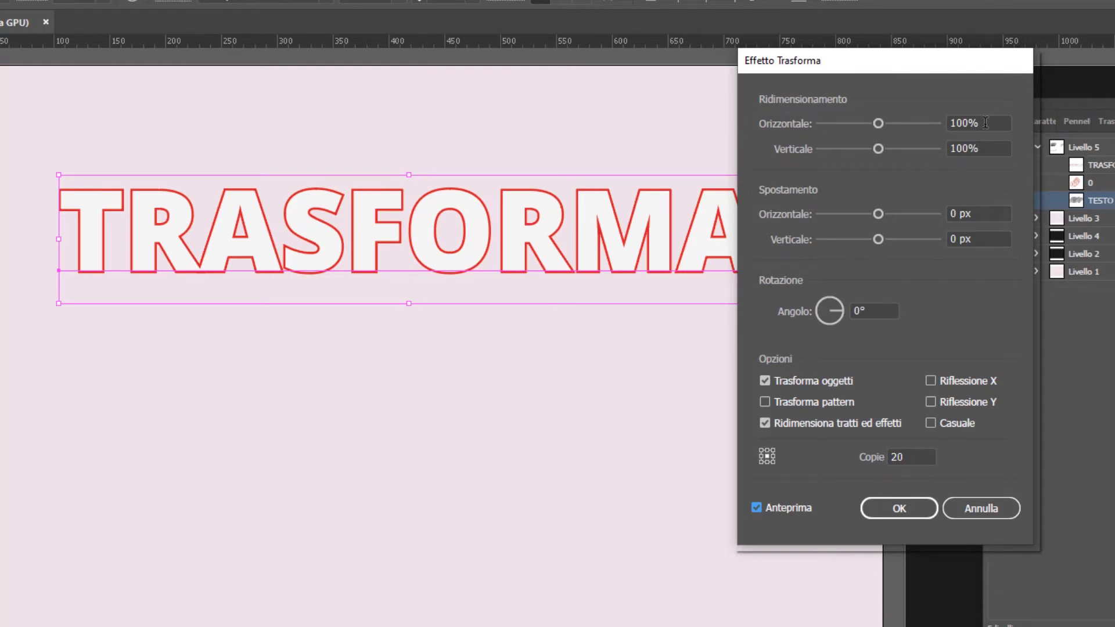
Scale each copy 98% horizontally and 95% vertically, and apply the effect
left_click_drag(977, 123, 833, 126)
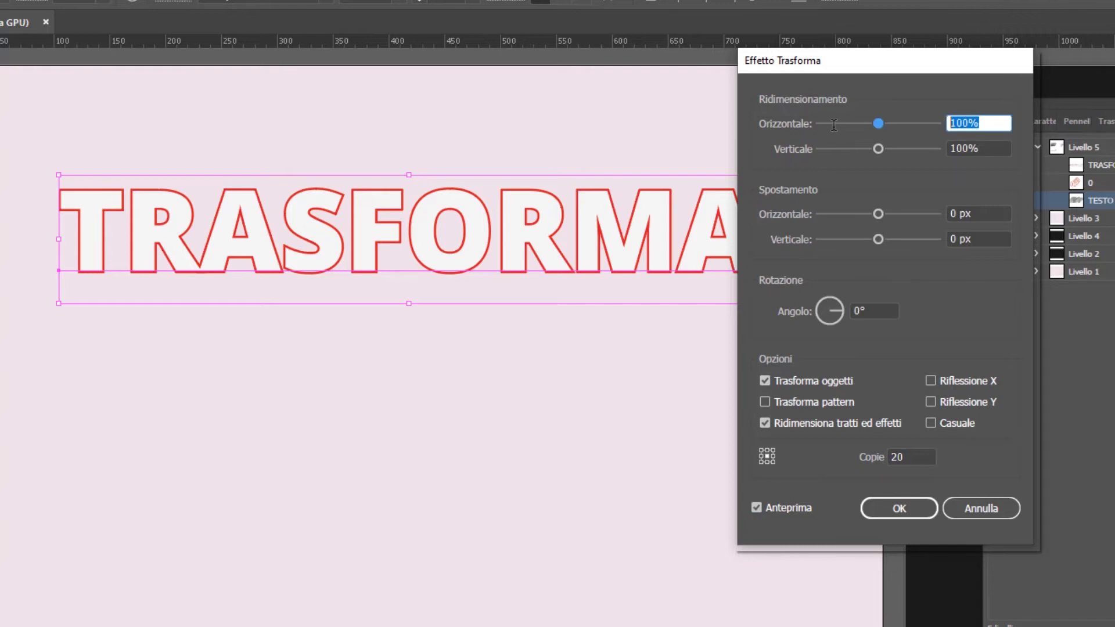
type("98")
key("Tab")
type("9")
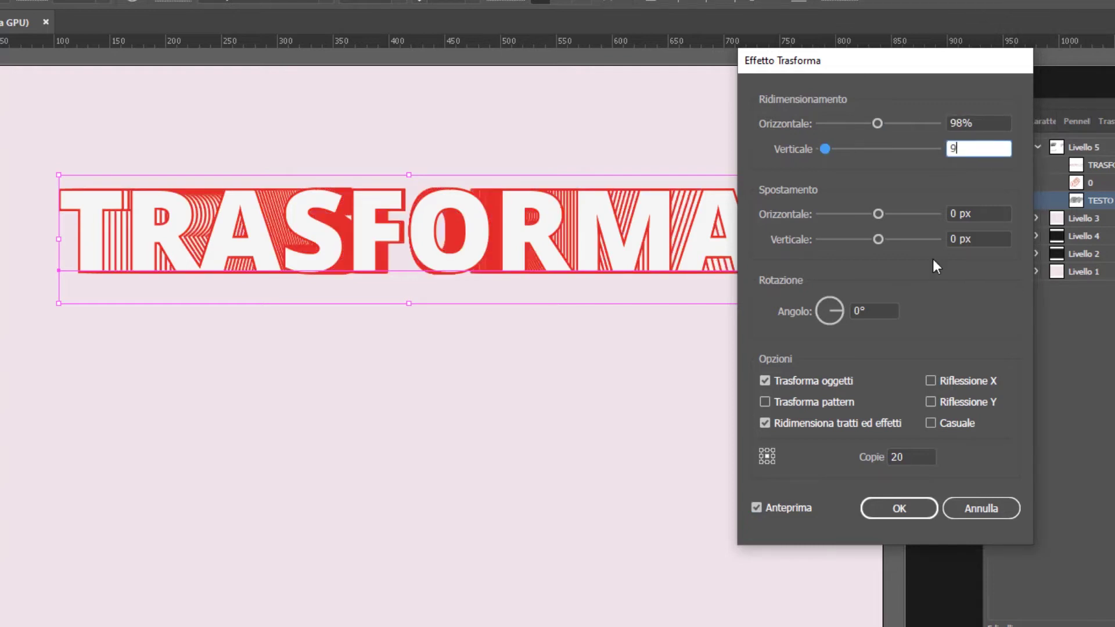
type("5")
key("Tab")
key("Return")
Reposition the TRASFORMA text slightly up and to the left
left_click_drag(502, 270, 507, 310)
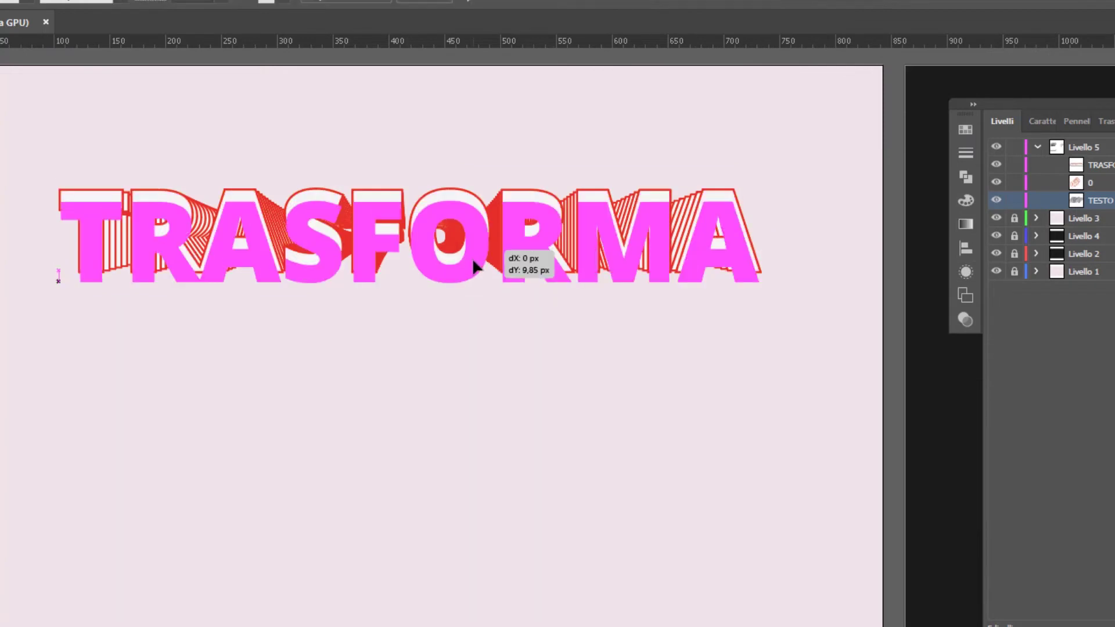
left_click_drag(416, 285, 385, 248)
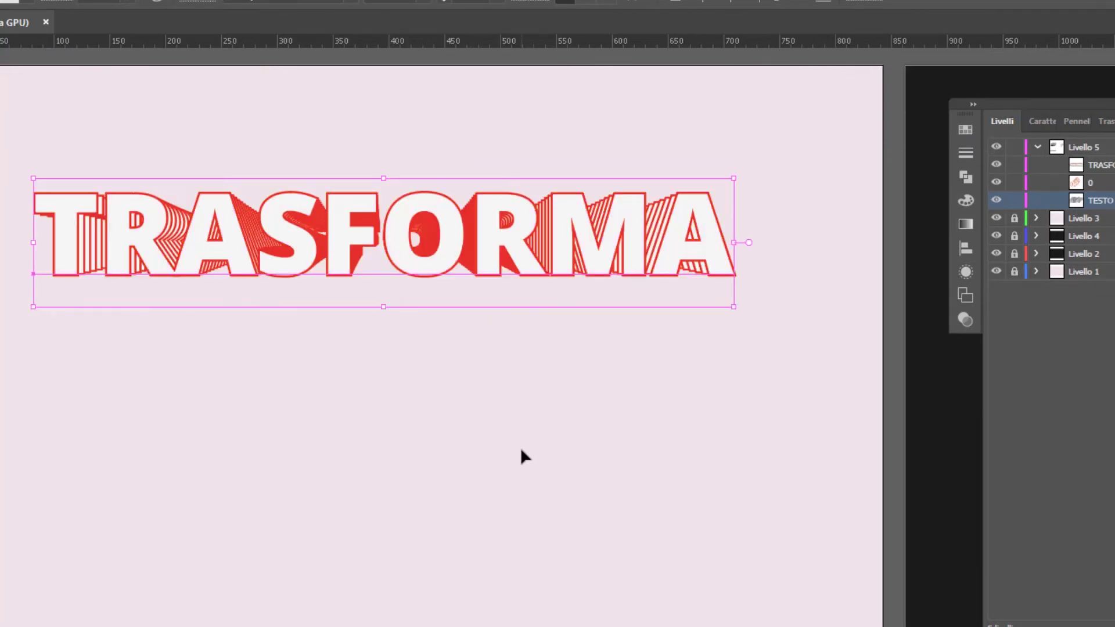
left_click(967, 273)
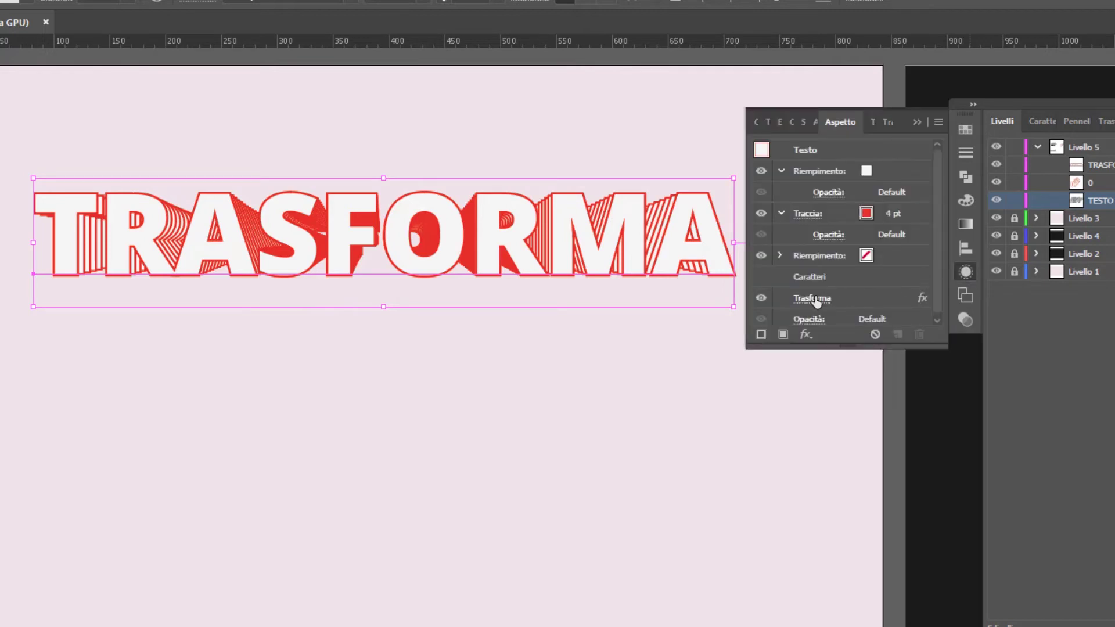
Reopen TRASFORMA's Transform effect and preview offsets of 1 px horizontal and 18 px vertical
left_click(816, 299)
mouse_move(643, 92)
left_mouse_down()
mouse_move(825, 96)
mouse_move(865, 79)
left_mouse_up()
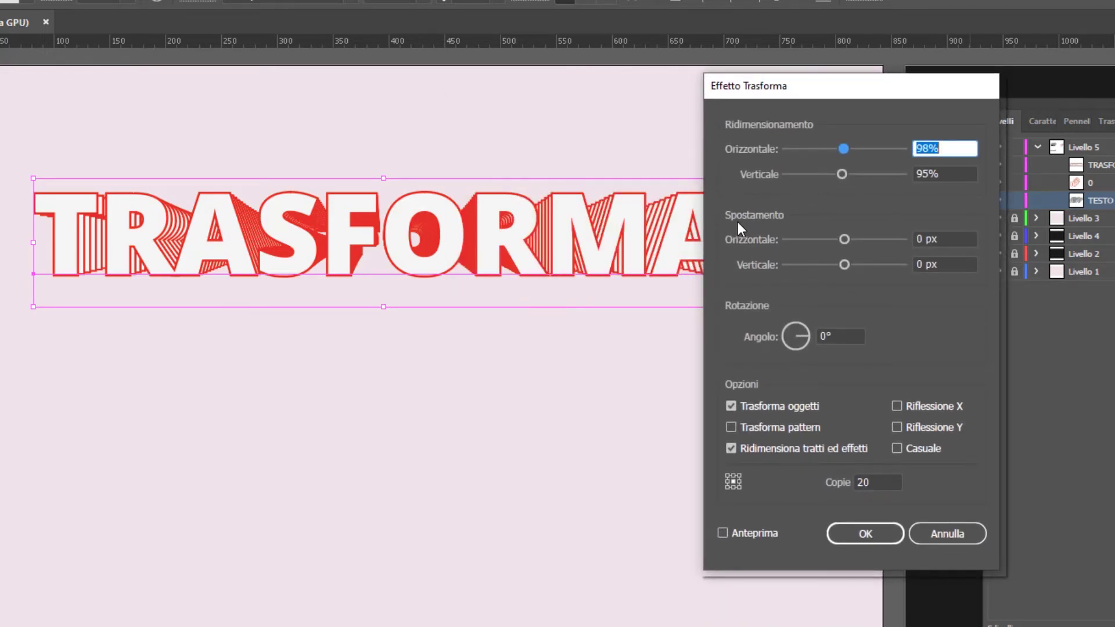
key("Tab")
key("Tab")
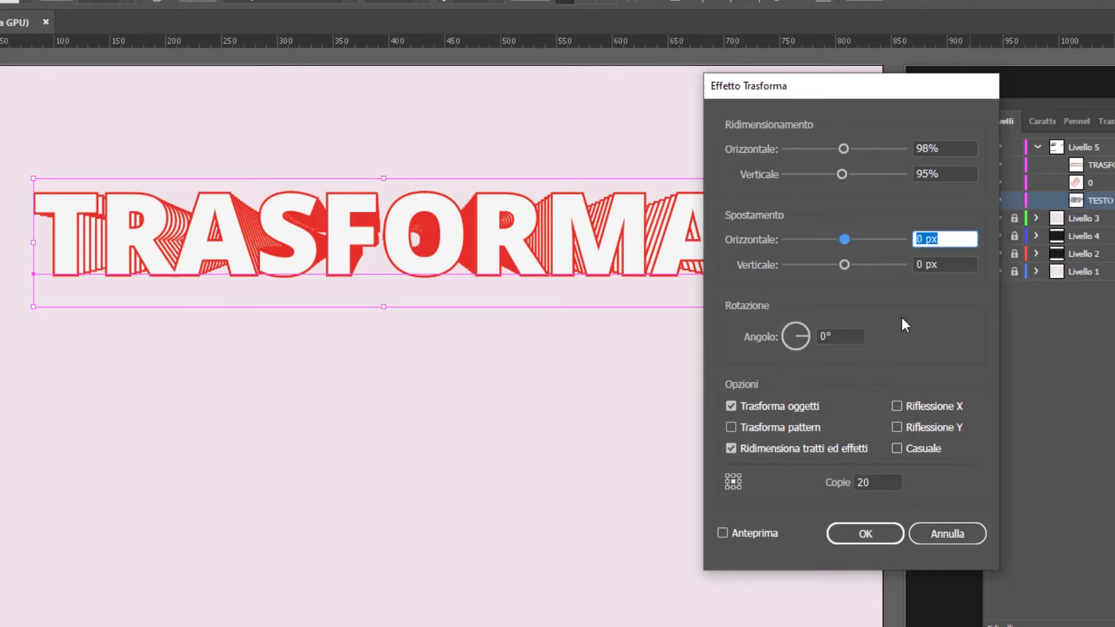
type("1")
key("Tab")
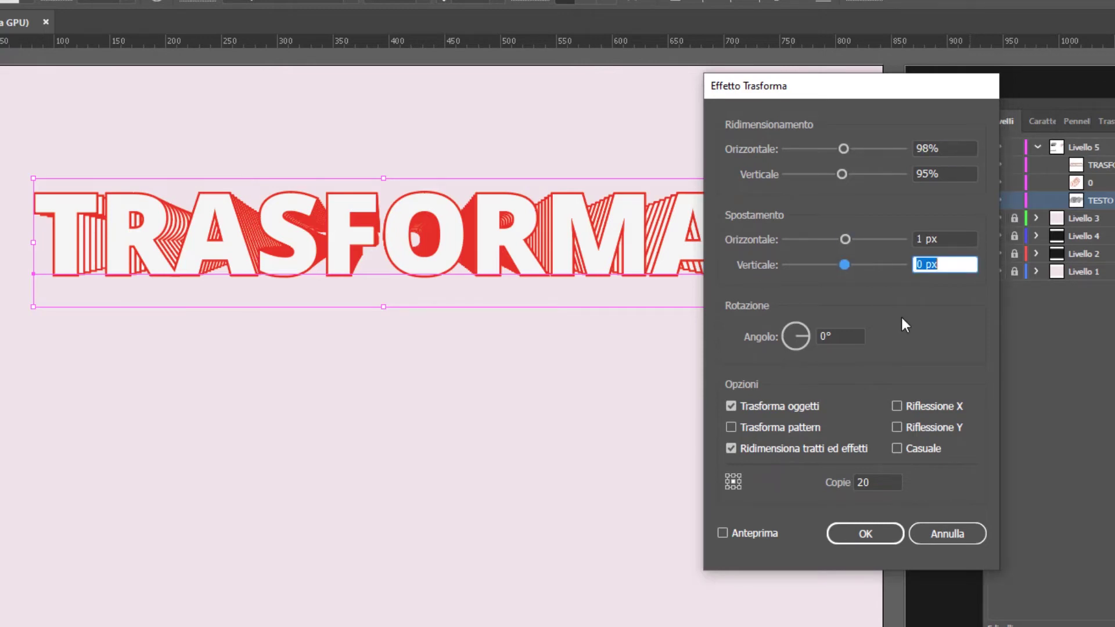
left_click(781, 533)
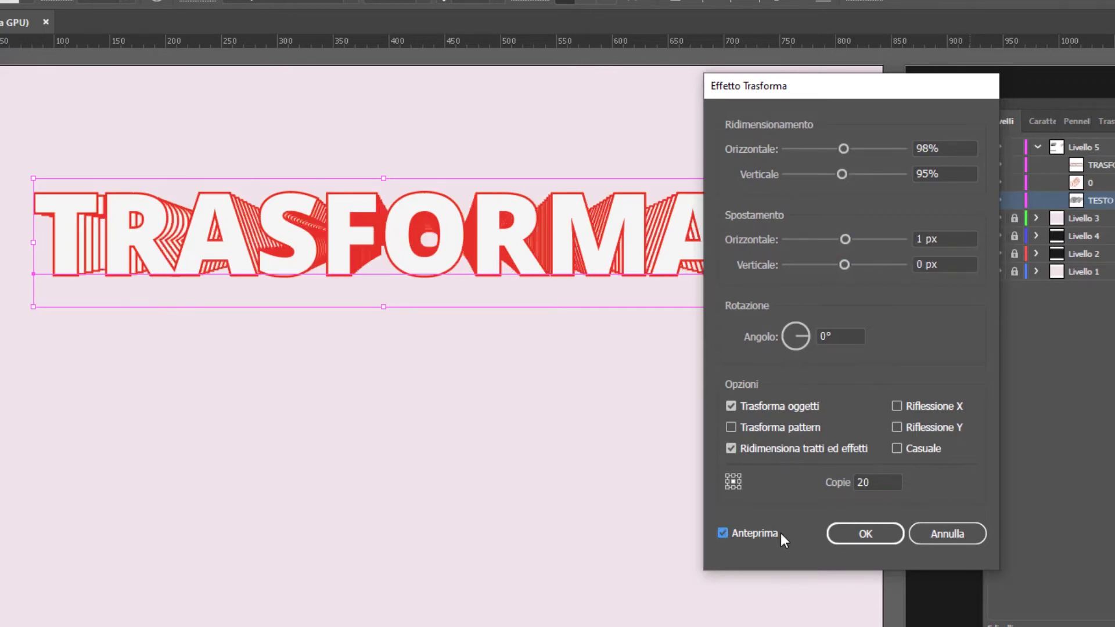
left_click(935, 264)
type("18")
key("Tab")
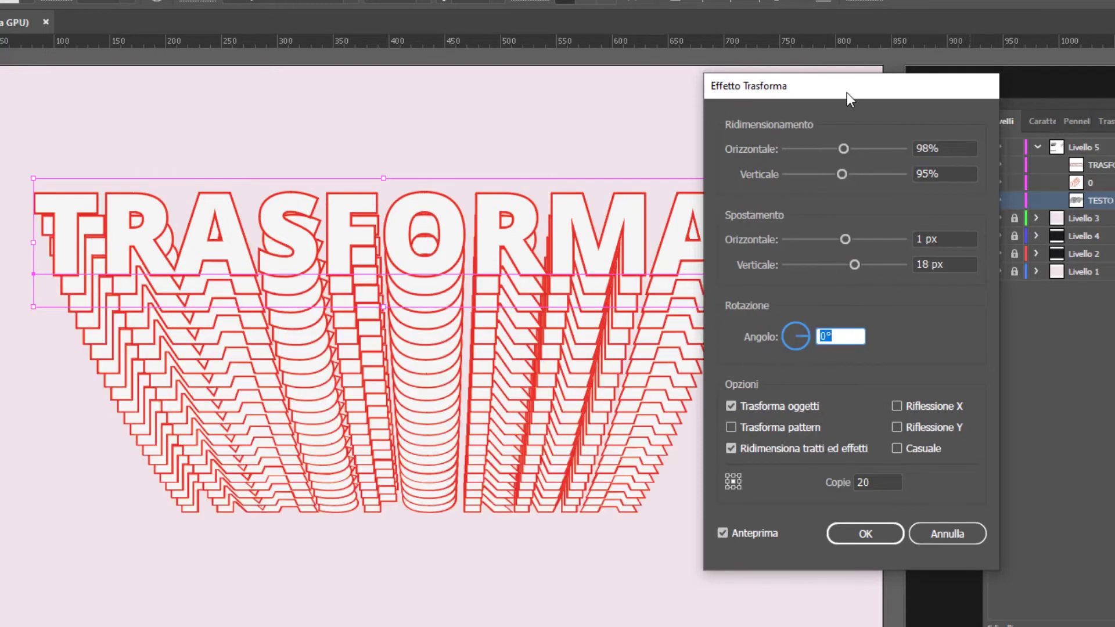
mouse_move(847, 93)
left_mouse_down()
mouse_move(936, 89)
mouse_move(905, 83)
left_mouse_up()
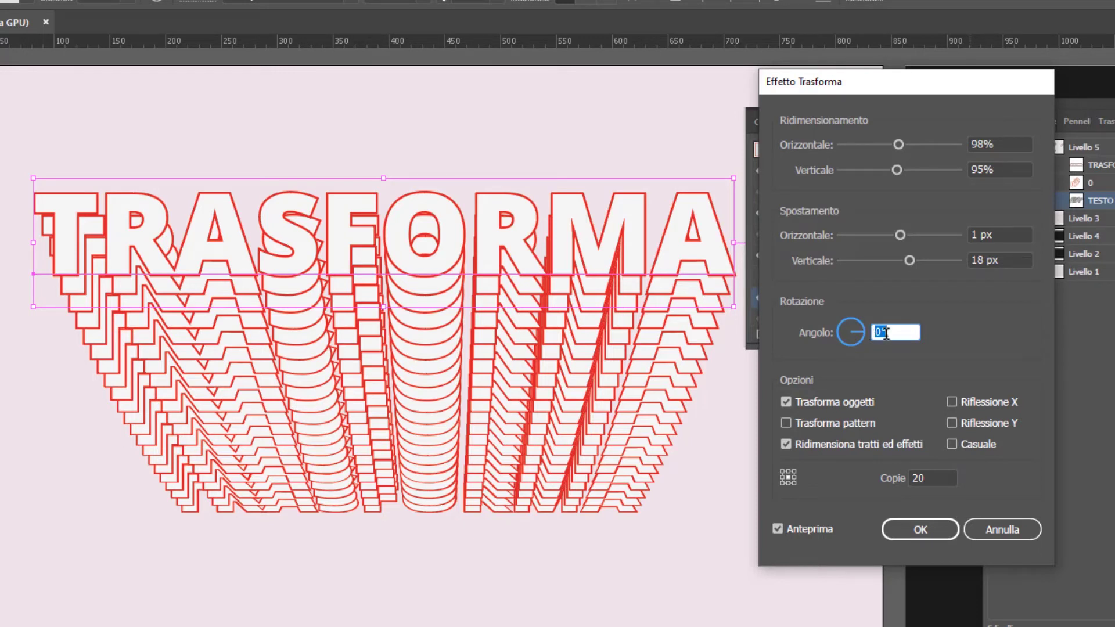
Try rotation angles of 3°, 351°, 32° and 16°, settle on -4°, and apply
type("3")
key("Tab")
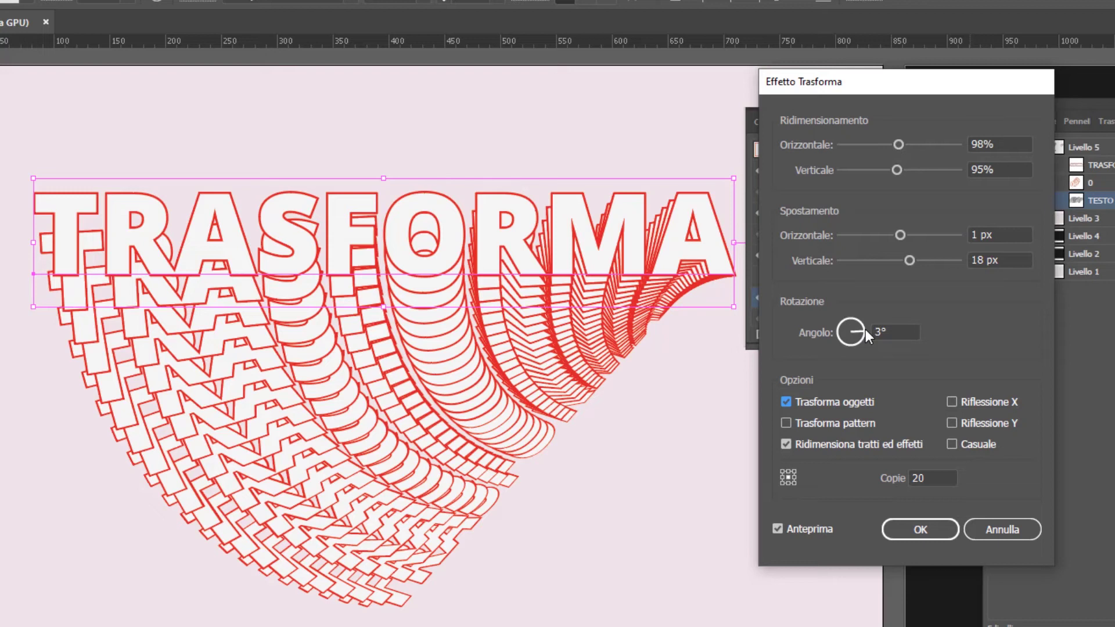
left_click(862, 334)
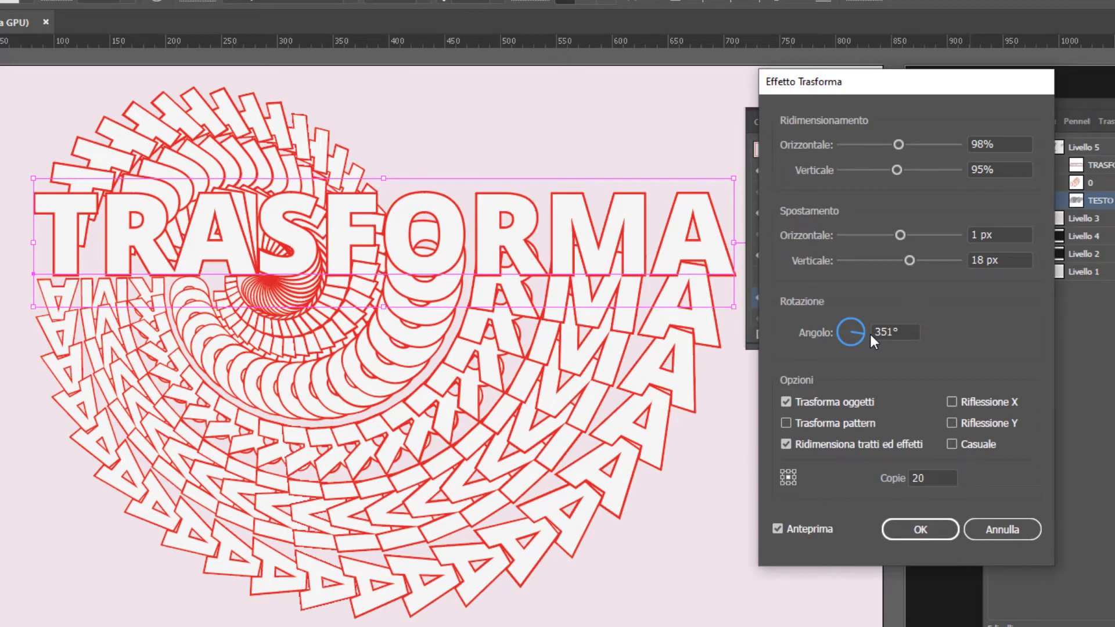
left_click(863, 326)
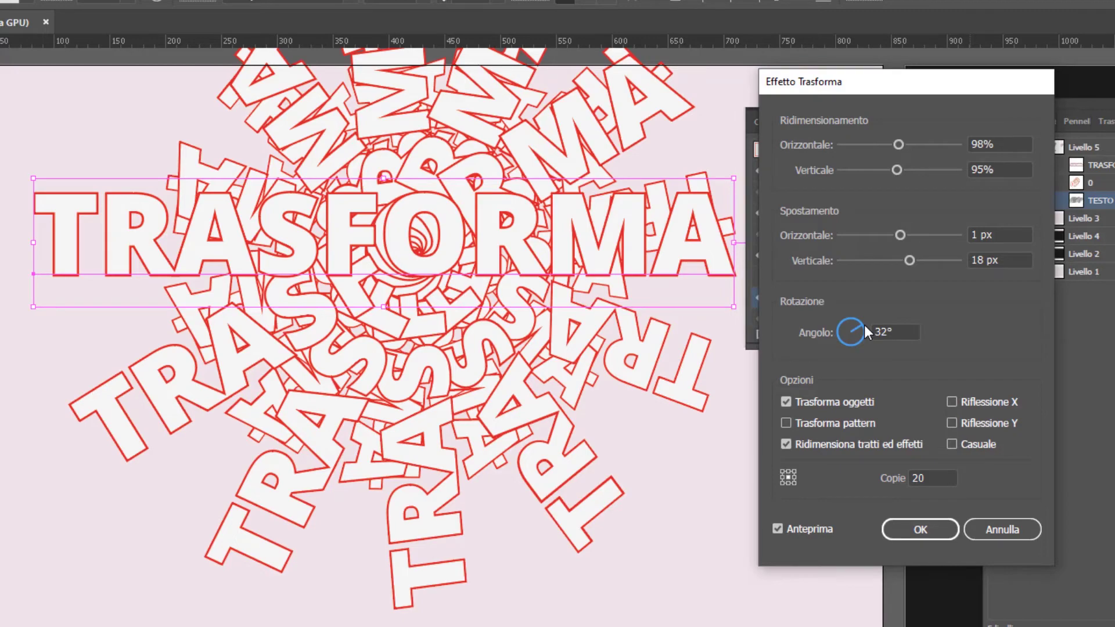
left_click(864, 329)
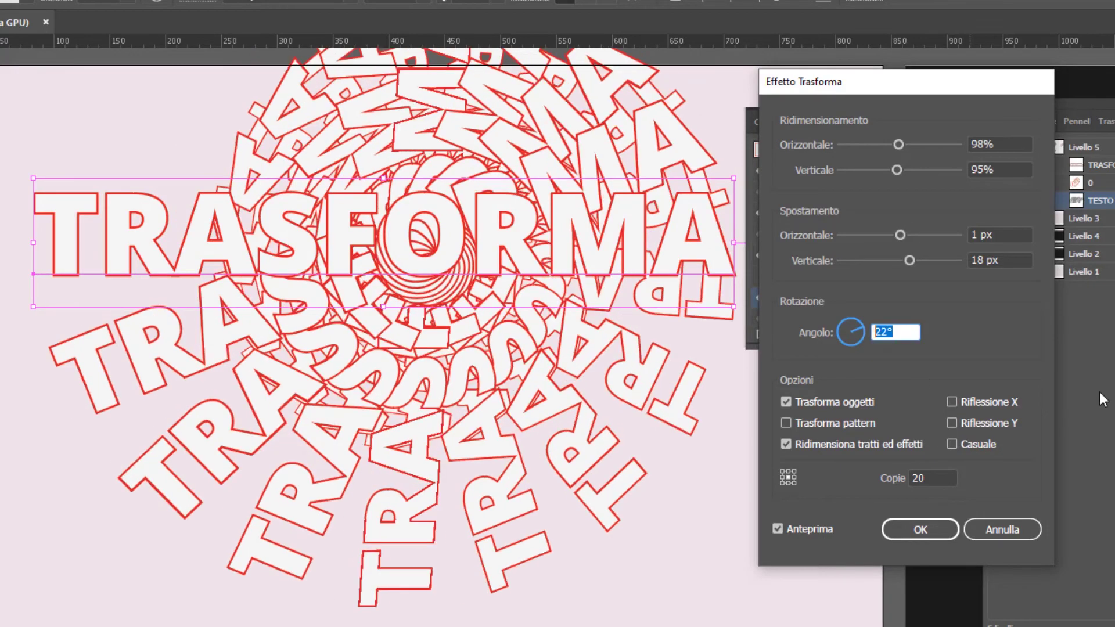
key("Down")
key("Down")
key("Down")
key("Down")
key("Down")
key("Down")
key("Down")
key("Down")
key("Down")
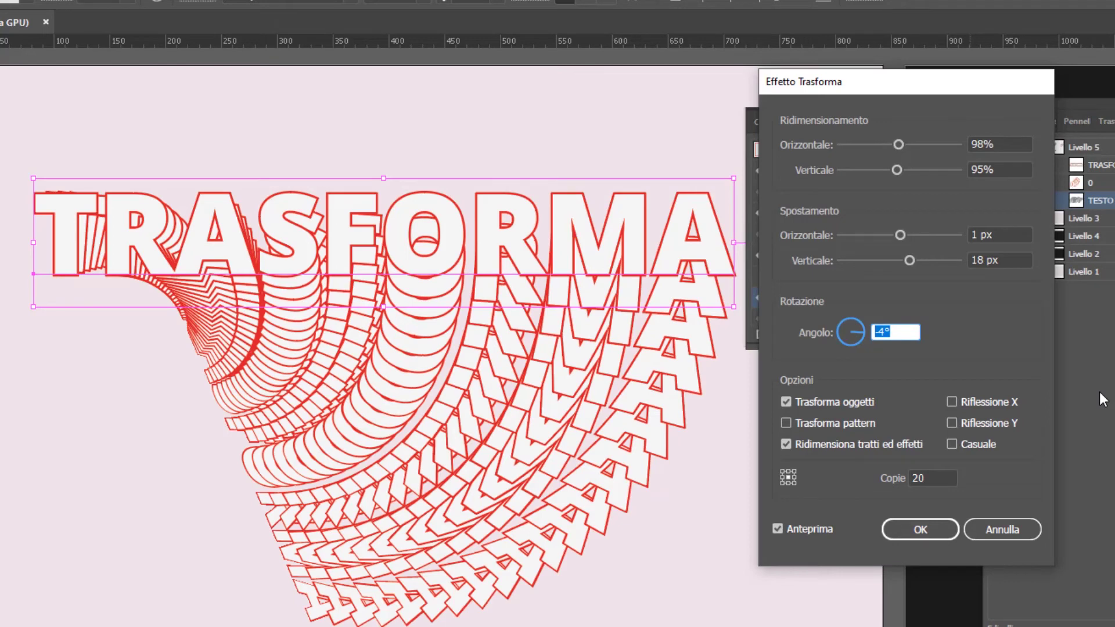
key("Return")
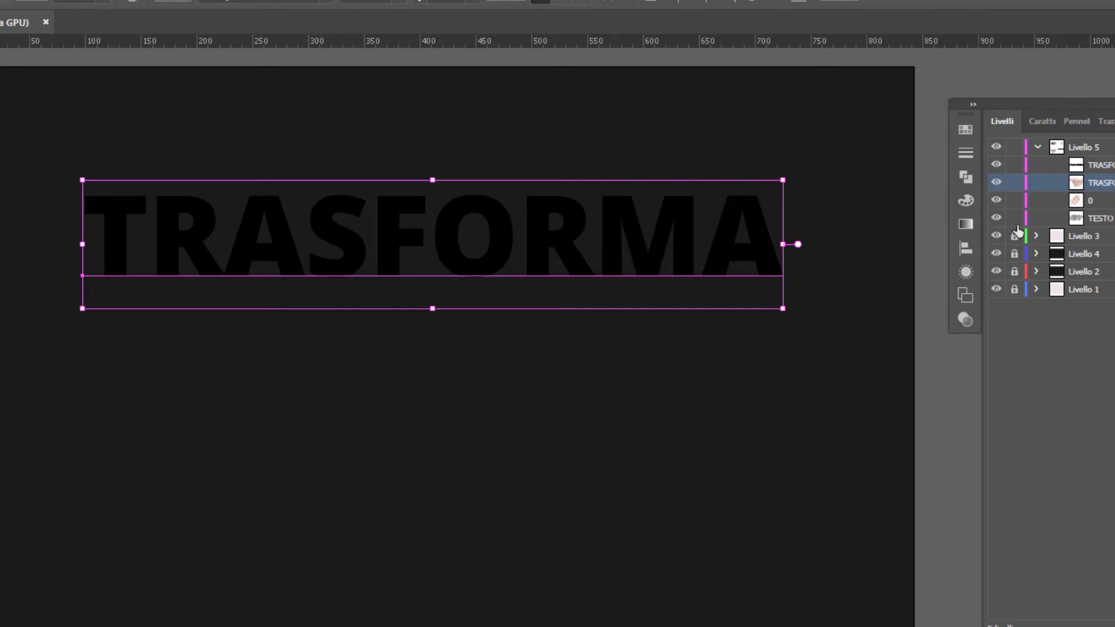
Give the black TRASFORMA a new white fill and a 3 pt orange outline
left_click(965, 267)
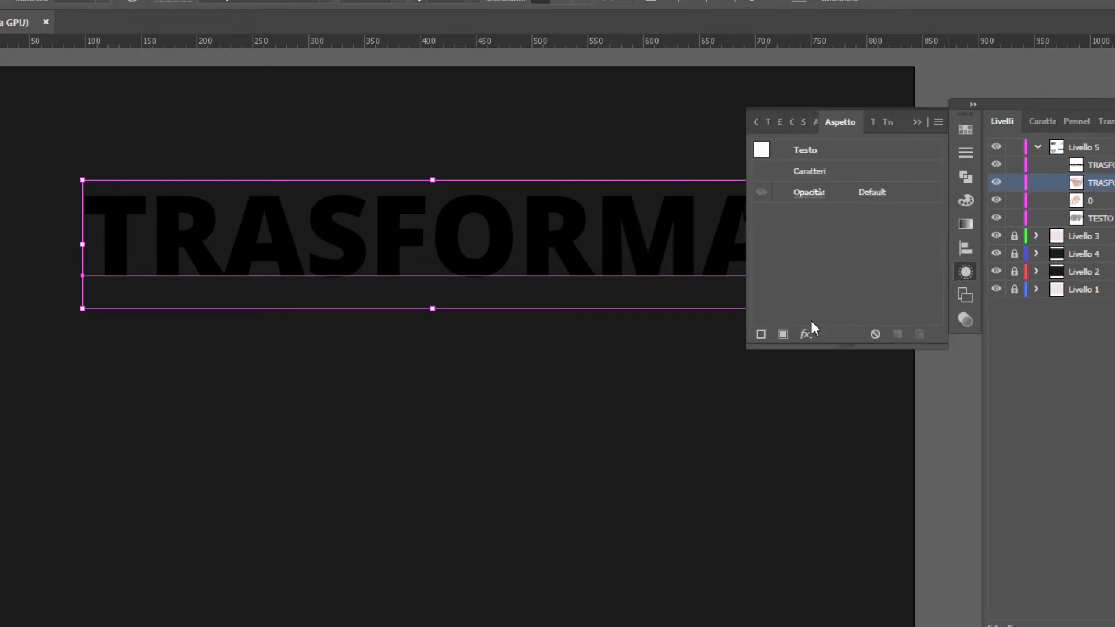
left_click(783, 334)
left_click(881, 214)
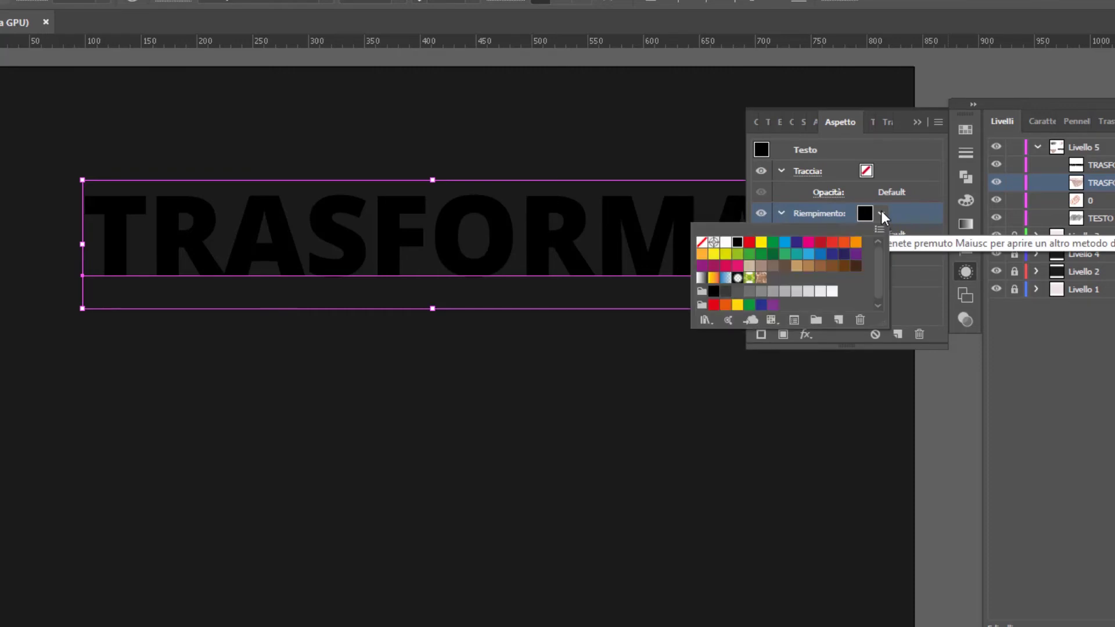
left_click(726, 242)
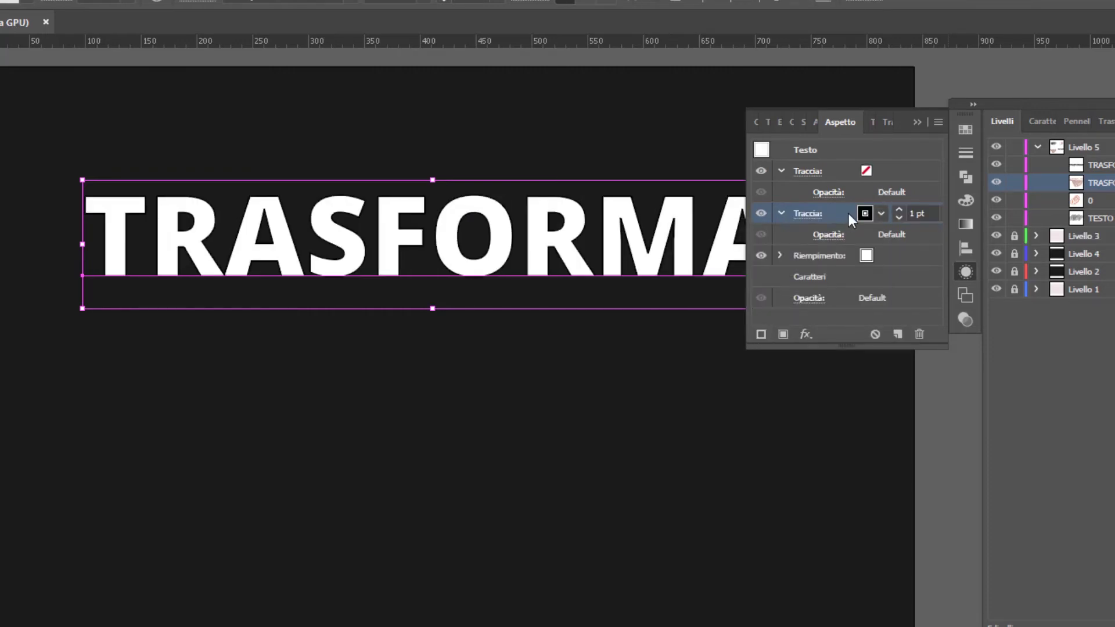
left_click(881, 214)
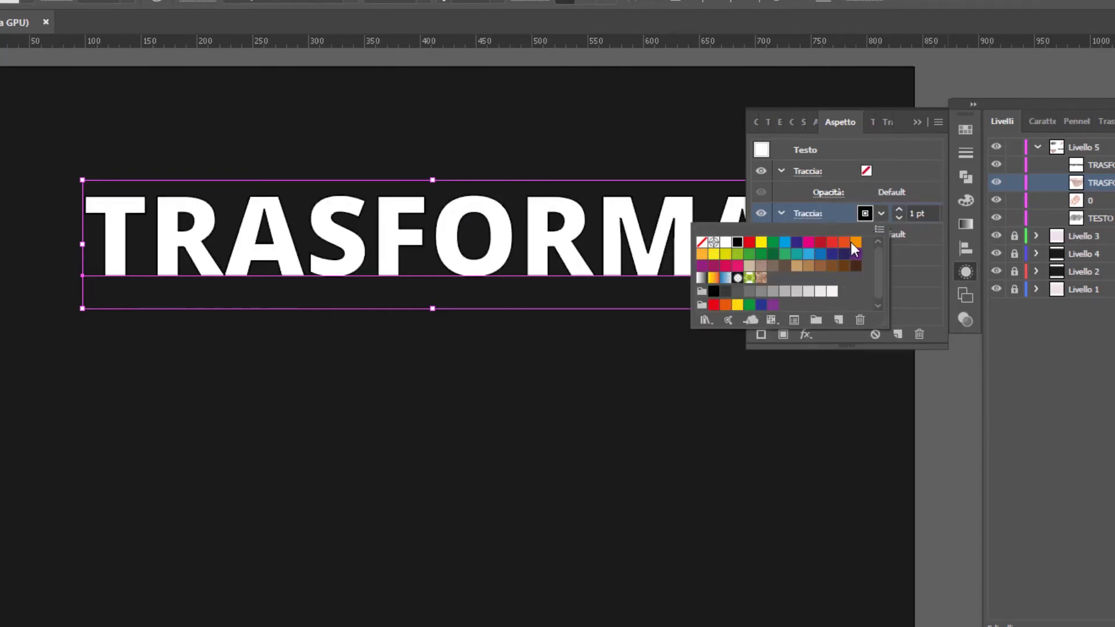
left_click(852, 243)
left_click(898, 211)
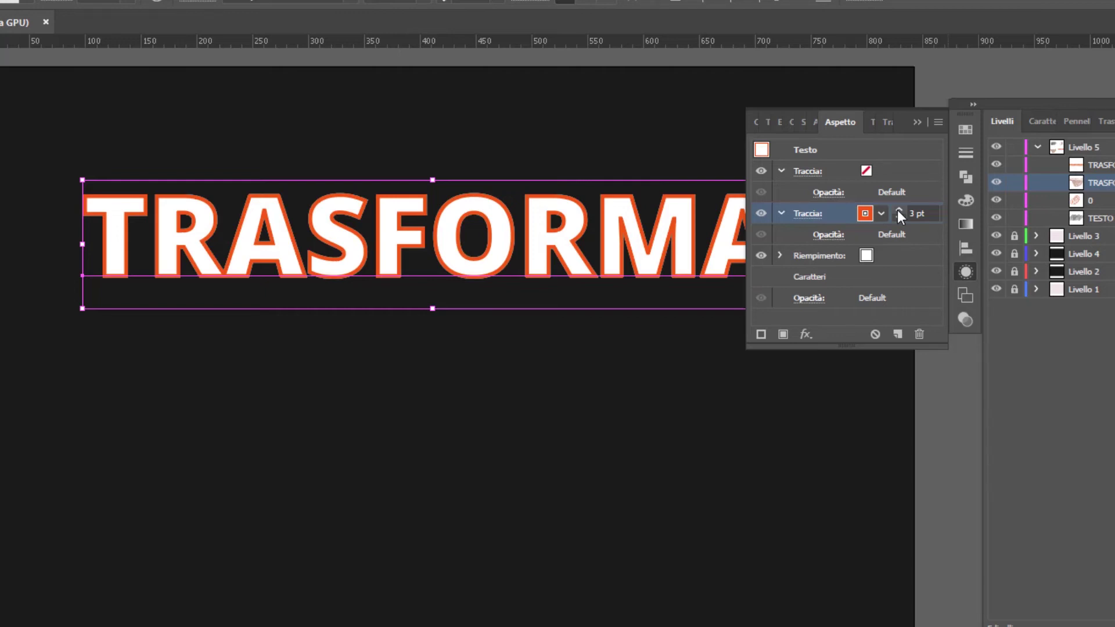
left_click(489, 229)
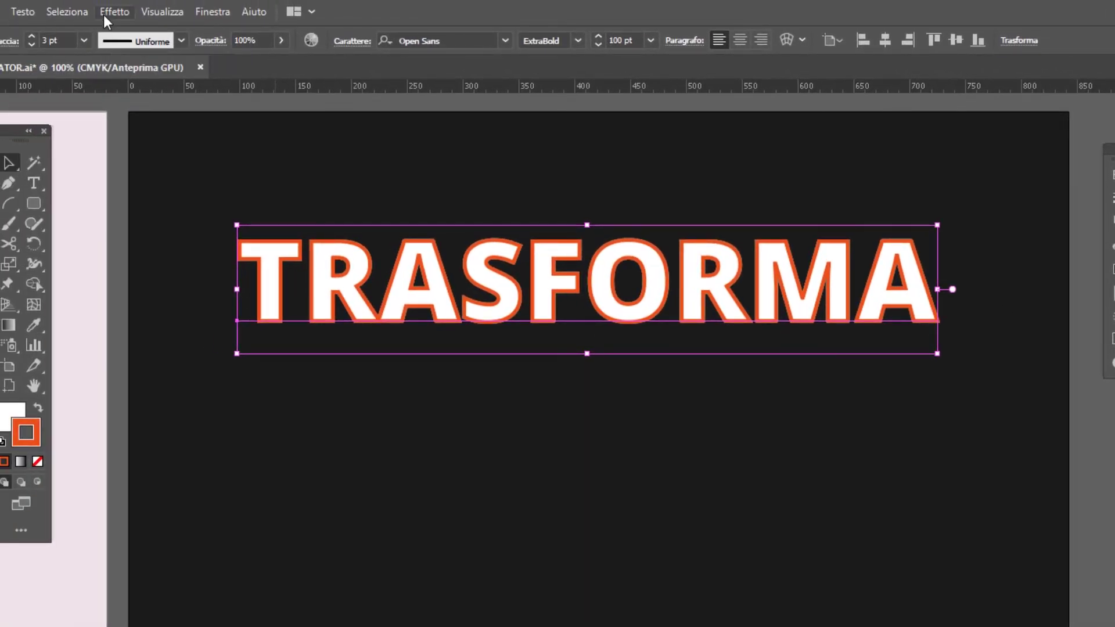
Preview a Transform effect of 20 copies at 96% horizontal scale, then cancel it
left_click(104, 14)
mouse_move(165, 149)
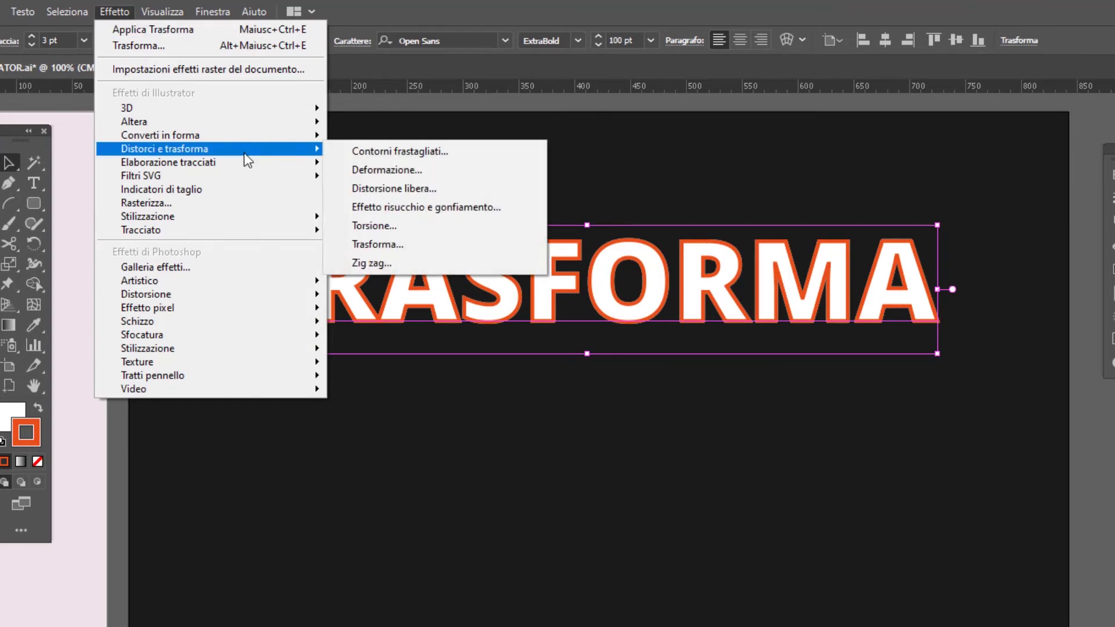
left_click(398, 244)
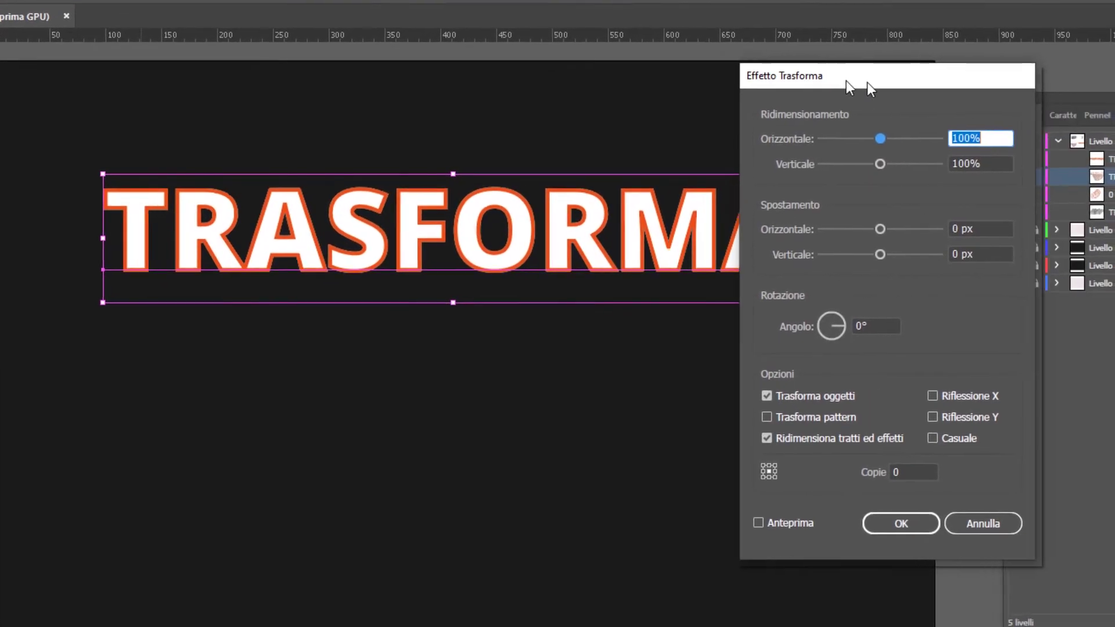
left_click(755, 520)
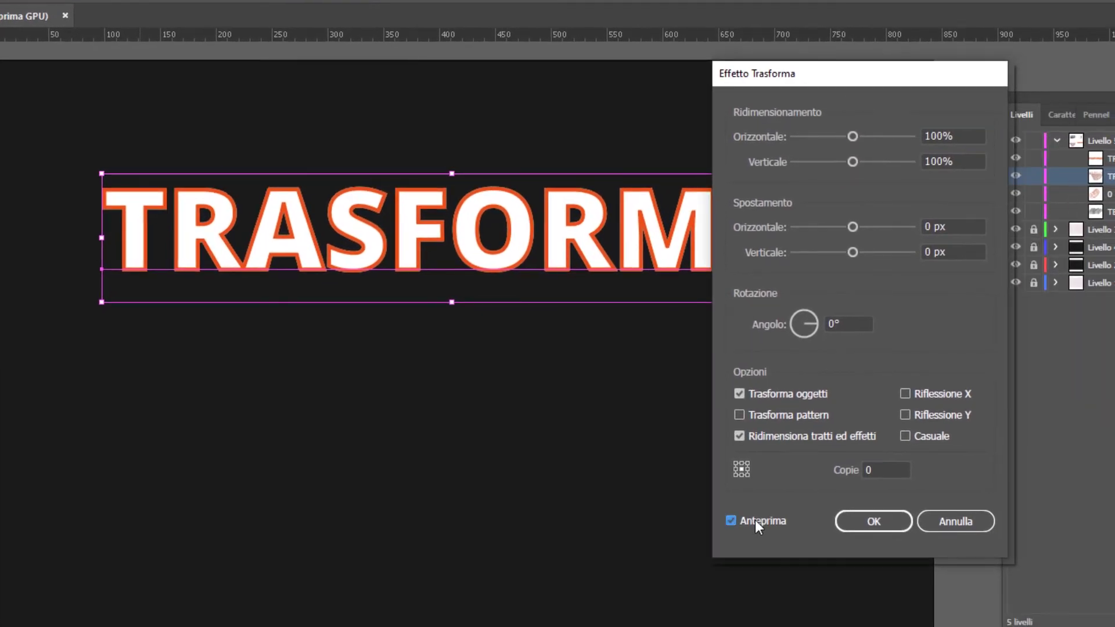
left_click(886, 470)
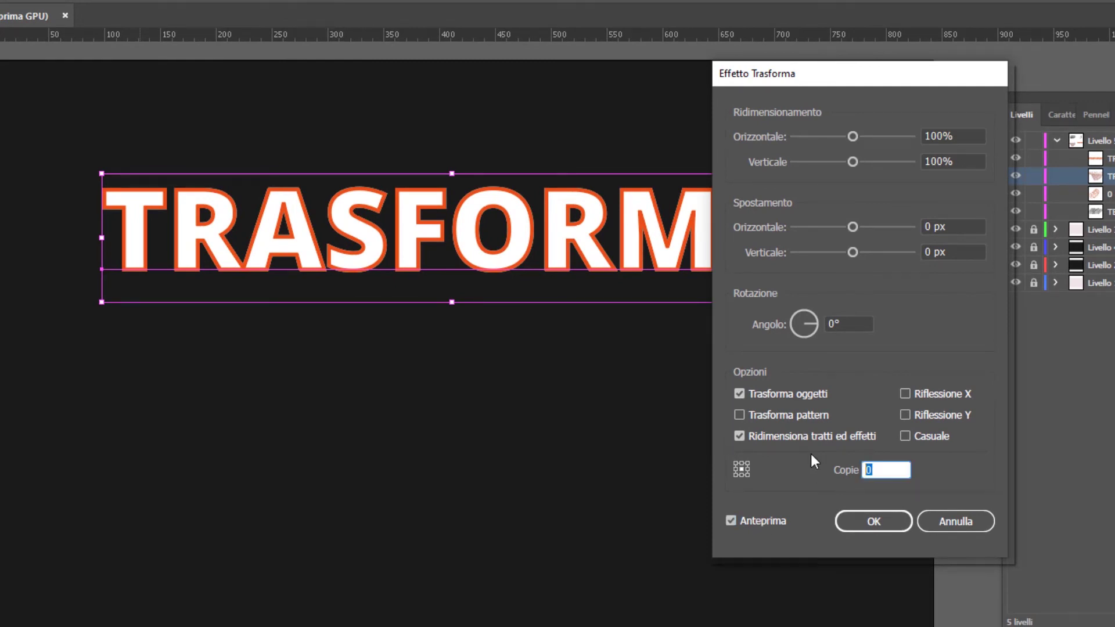
type("20")
key("Tab")
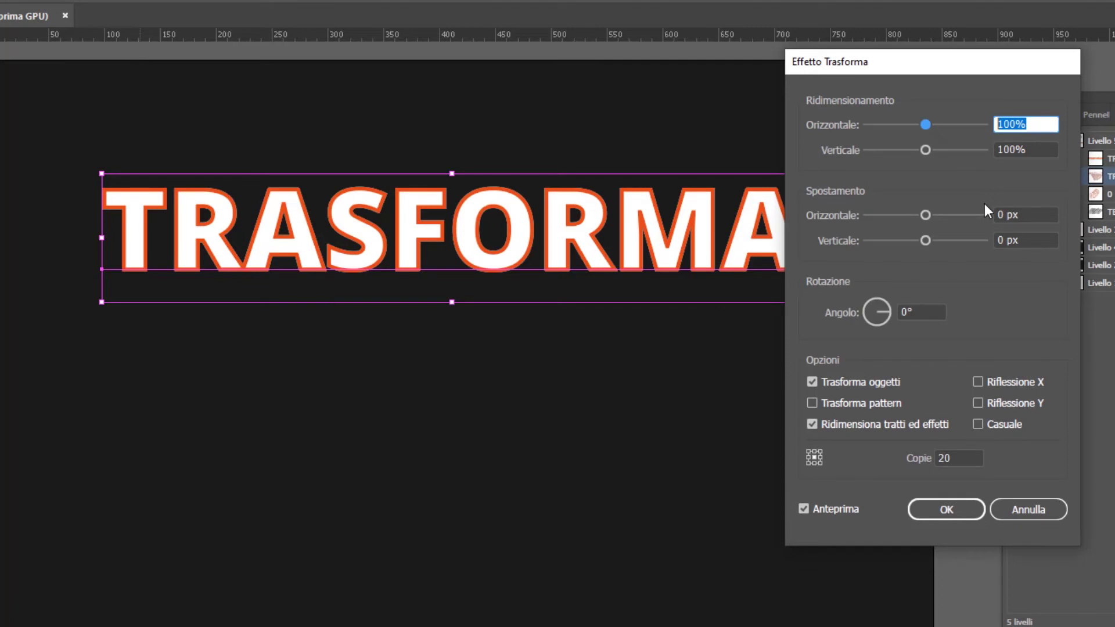
type("96")
key("Tab")
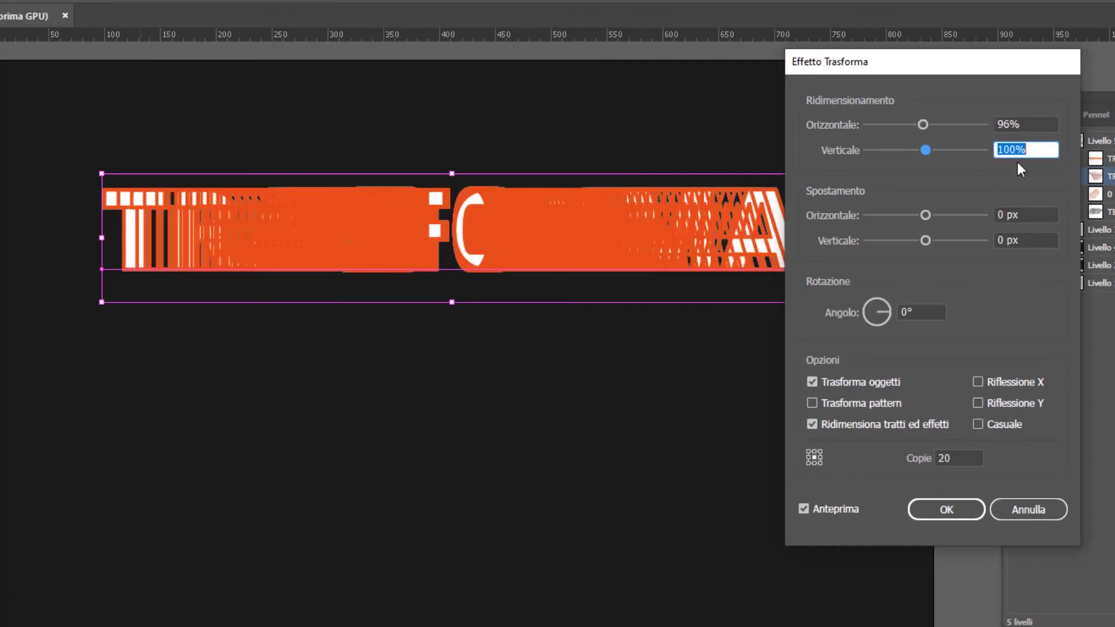
key("Escape")
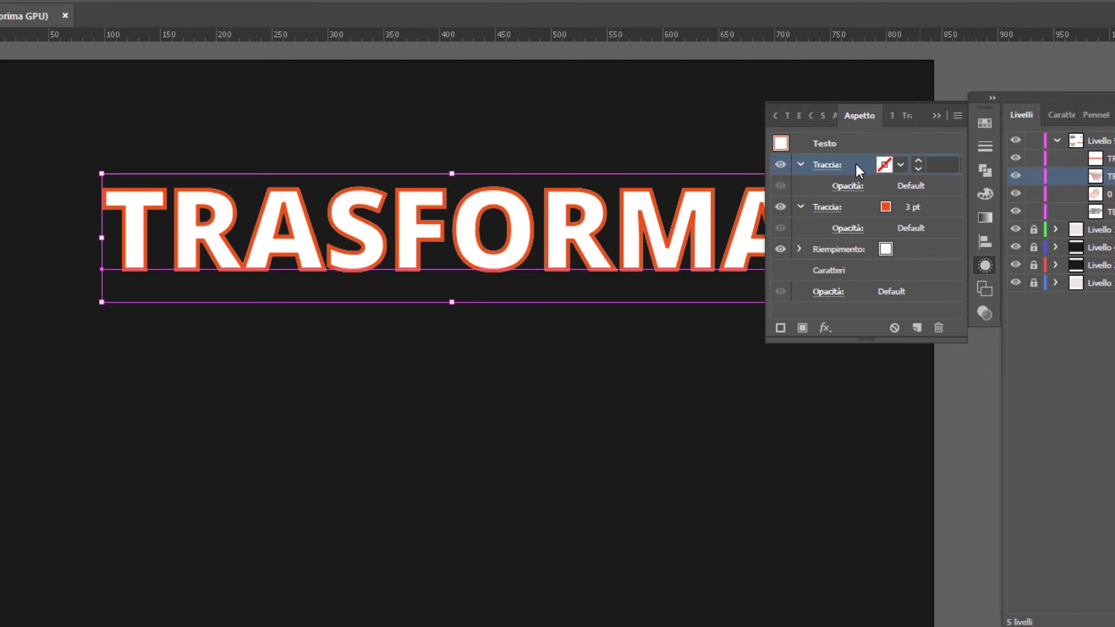
Move the empty stroke below the white fill, inspect fill and stroke, and open the Effect menu
left_click_drag(856, 164, 859, 266)
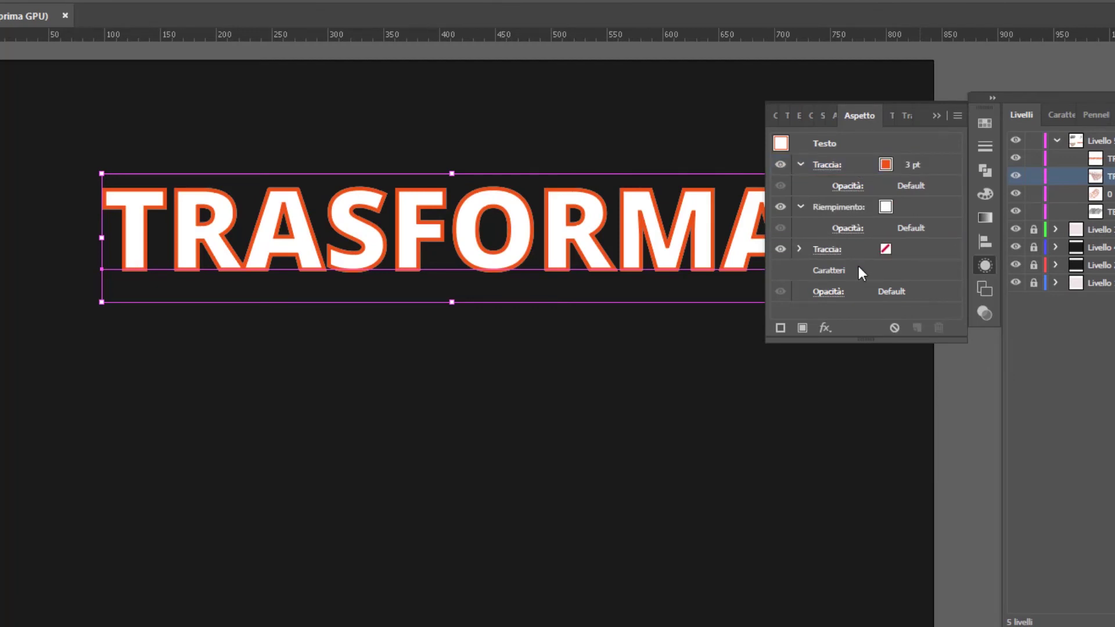
left_click(849, 208)
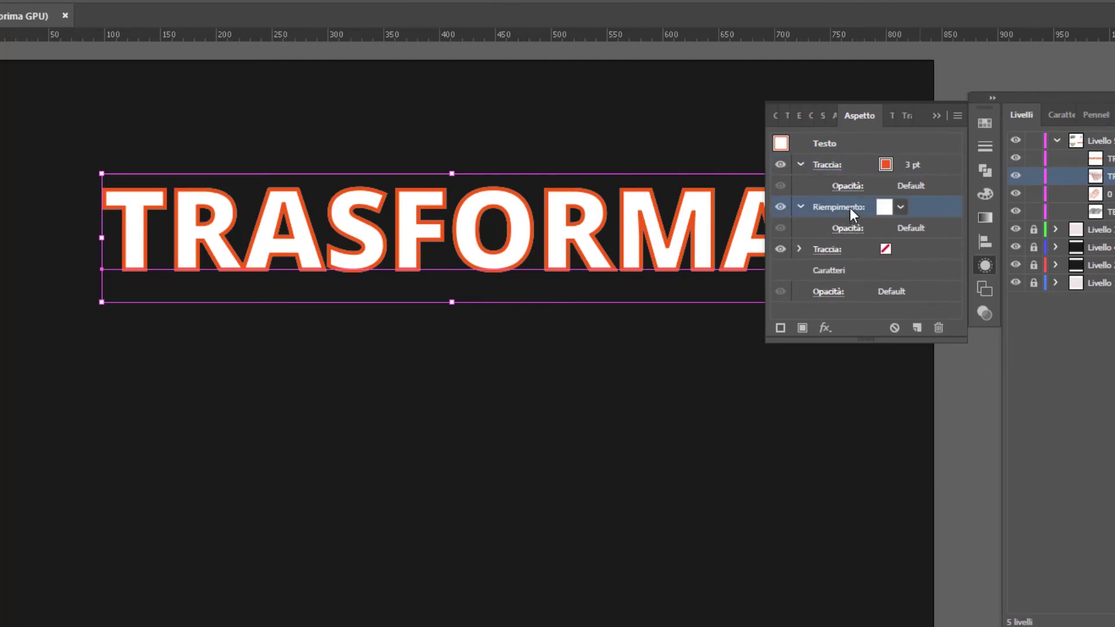
left_click(856, 167)
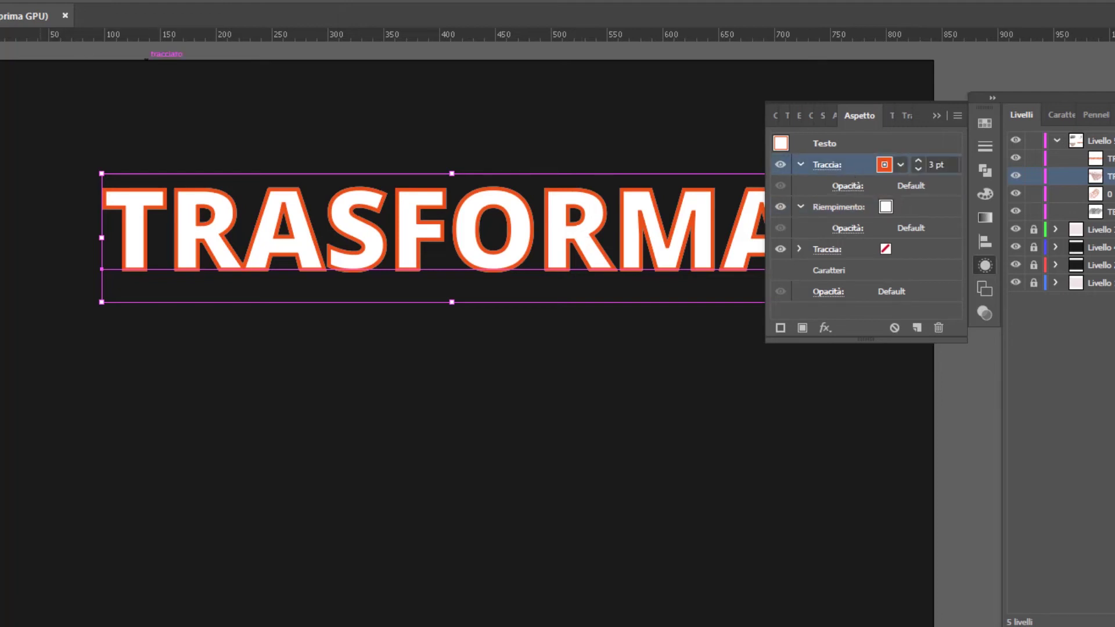
left_click(984, 266)
left_click(140, 13)
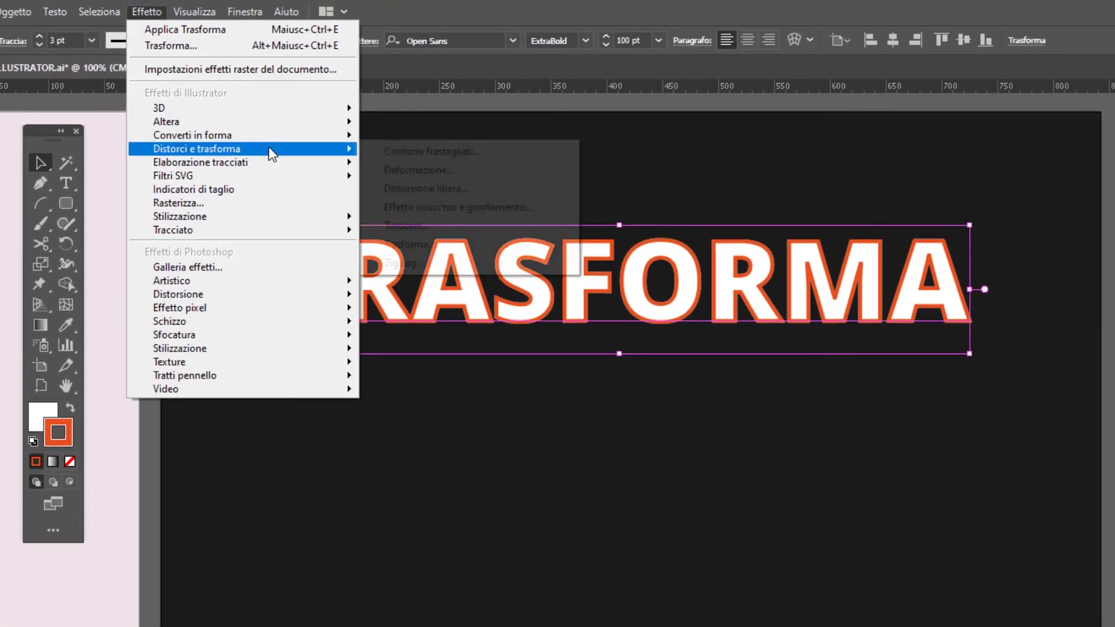
Add a Transform effect to the TRASFORMA text with preview on and 20 copies
left_click(453, 246)
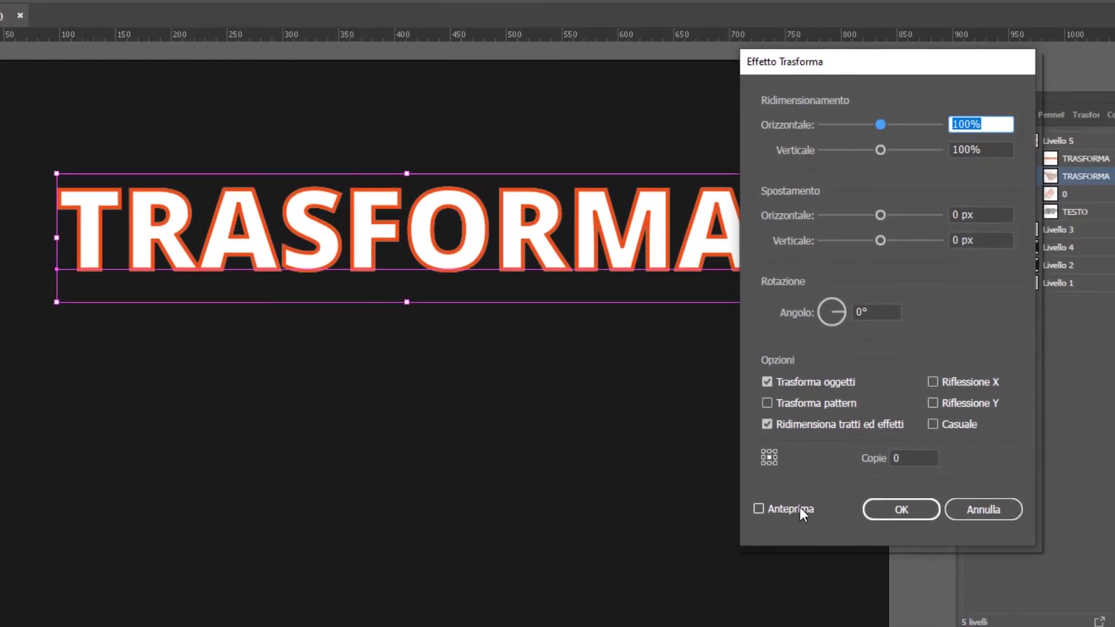
left_click(799, 508)
left_click(914, 460)
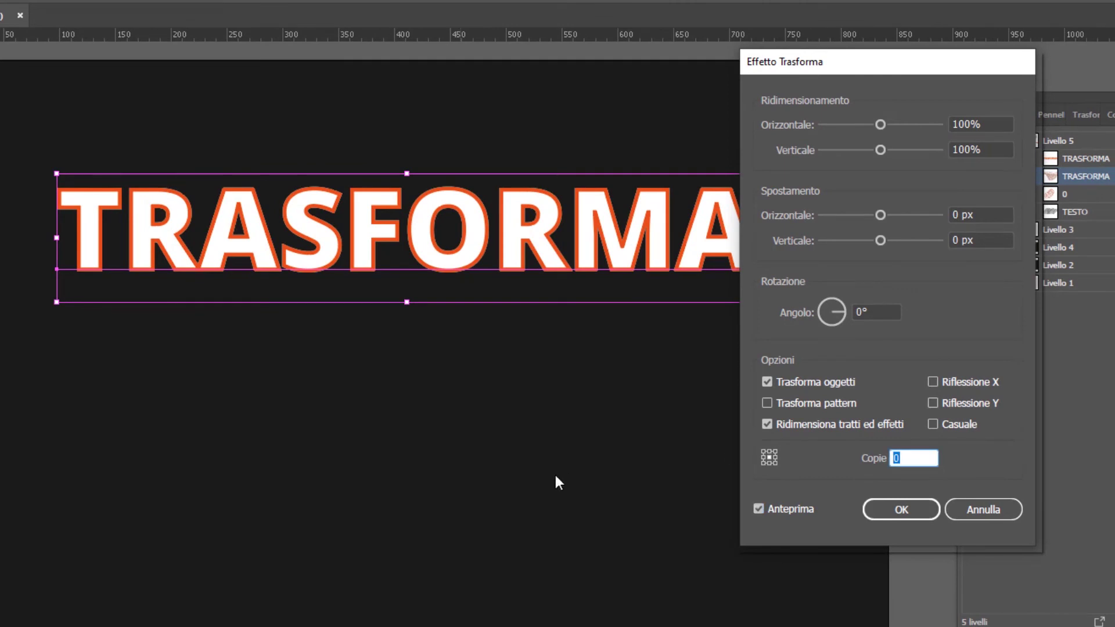
type("20")
key("Tab")
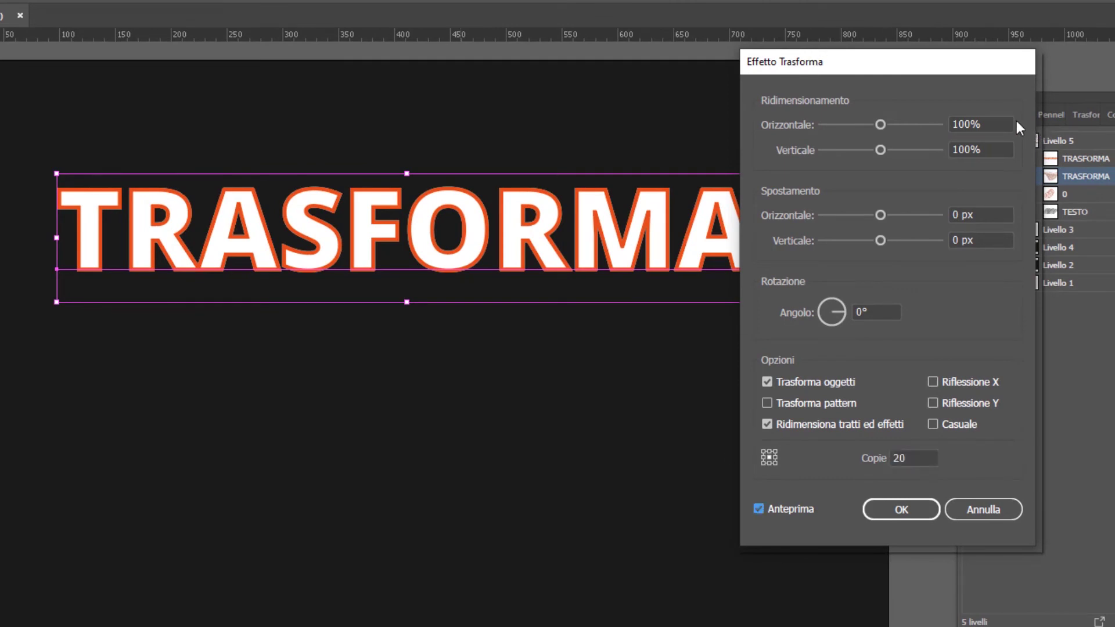
key("Tab")
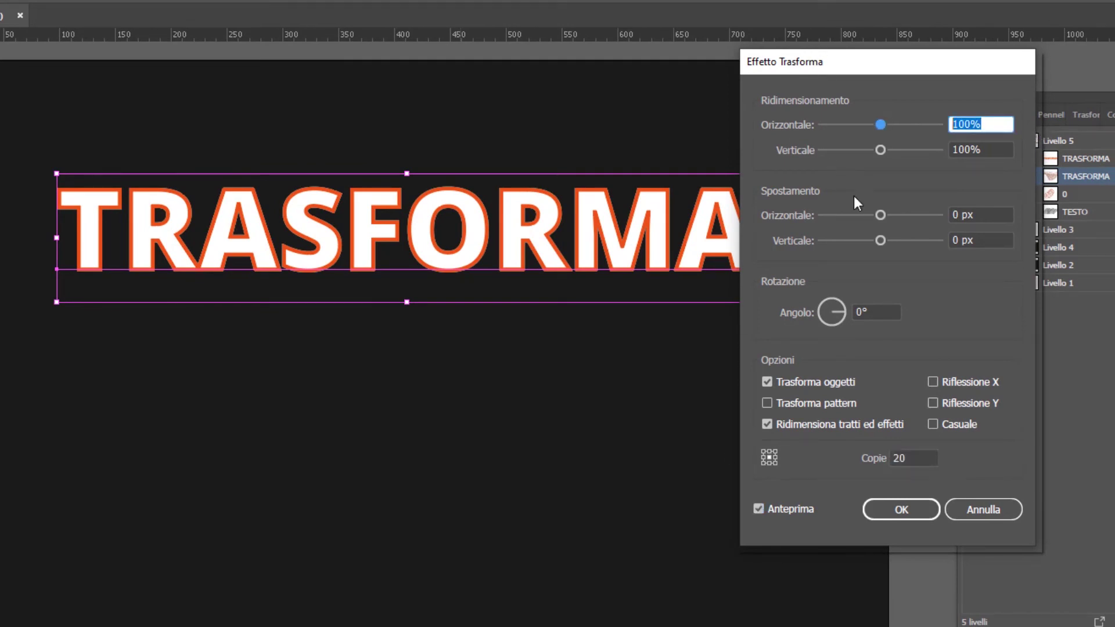
Set the Transform scale to 96%, move -4 px / 18 px, angle 3°, and apply it
type("96")
key("Tab")
type("96")
key("Tab")
type("-")
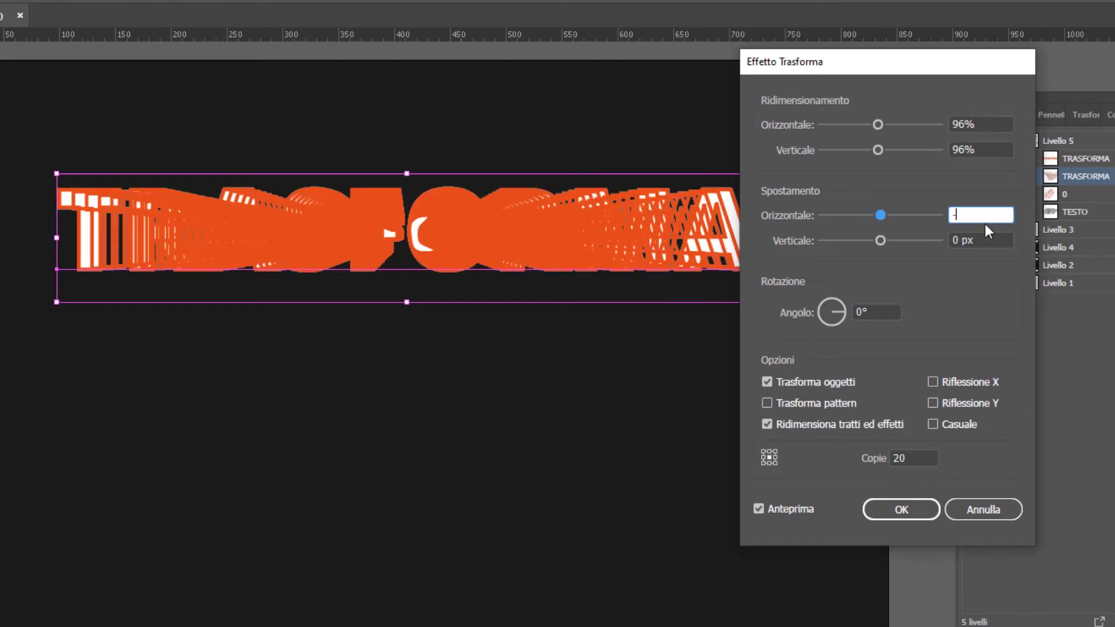
type("4")
key("Tab")
type("18")
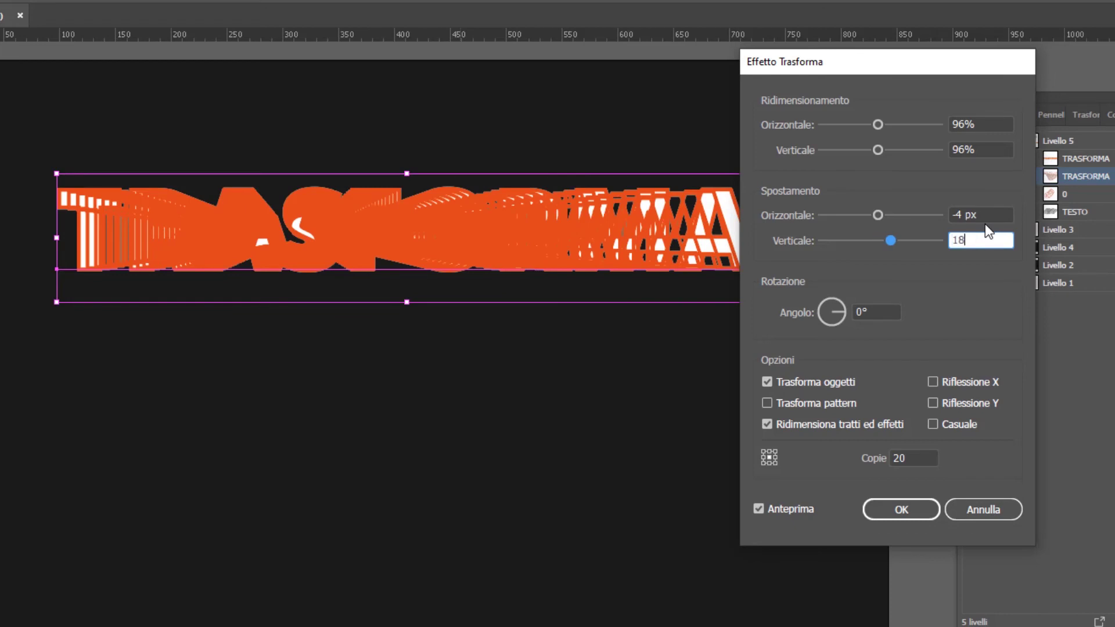
key("Tab")
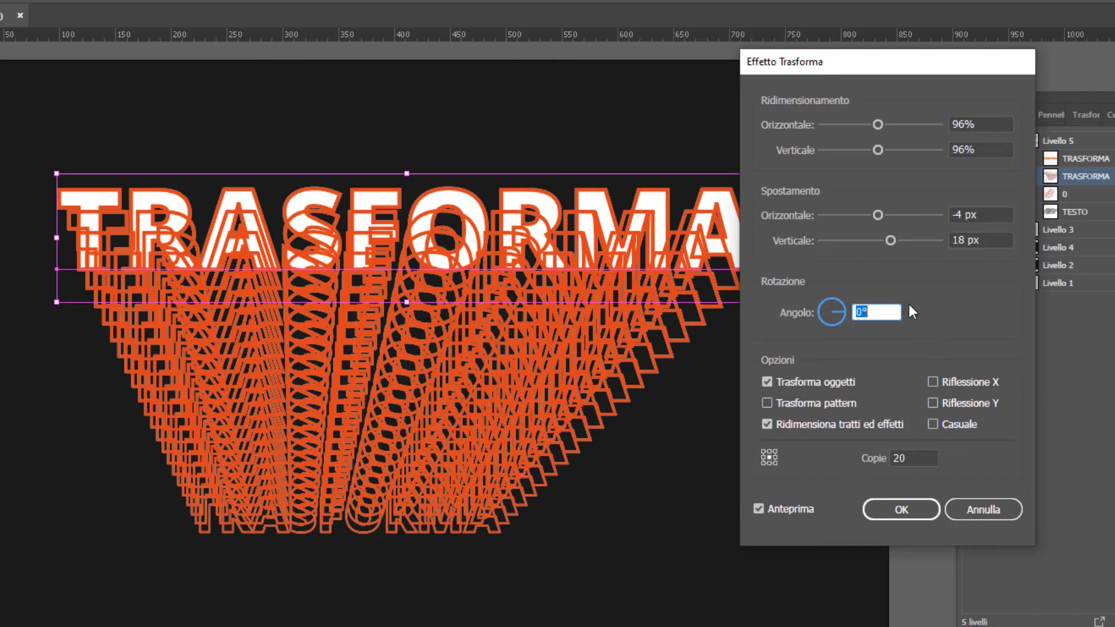
key("Up")
key("Up")
key("Up")
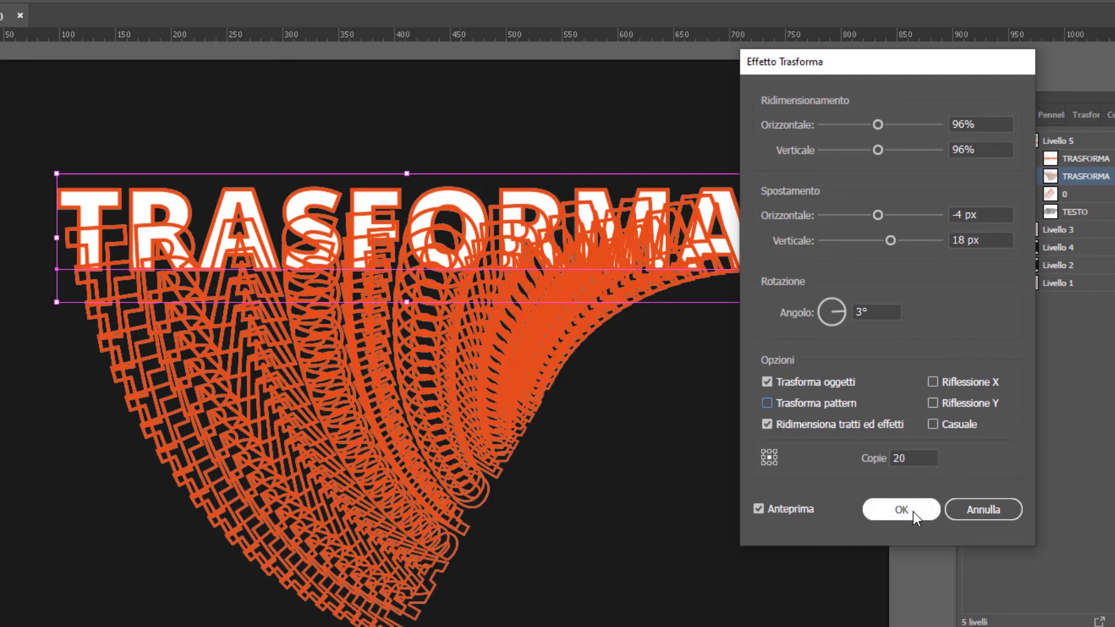
left_click(912, 511)
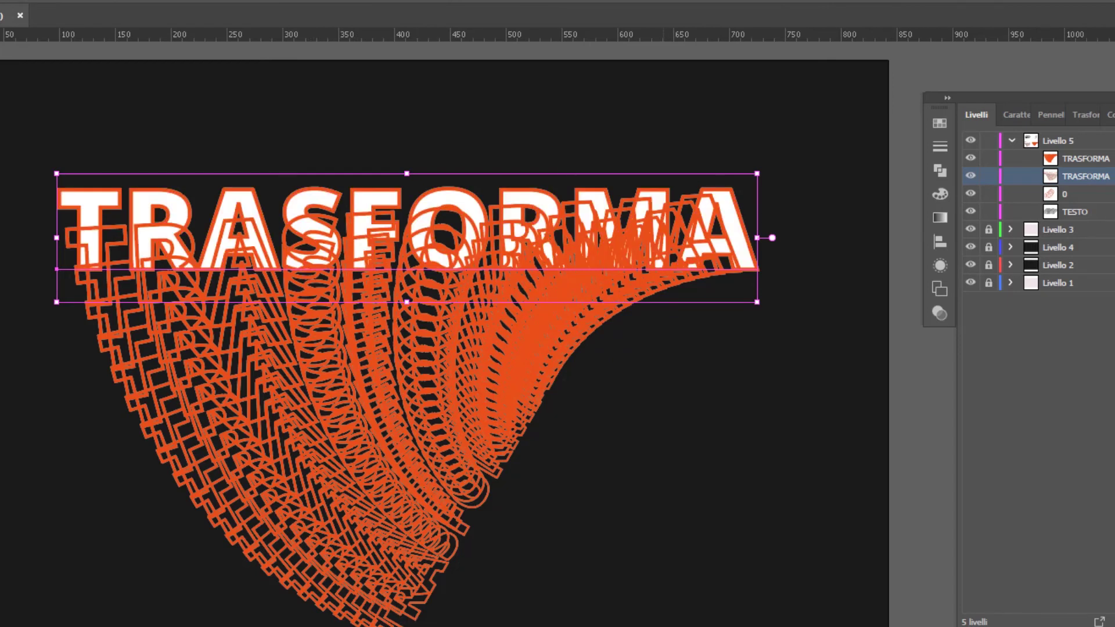
Delete the empty second stroke and move the Transform effect to the whole-text level
left_click(939, 260)
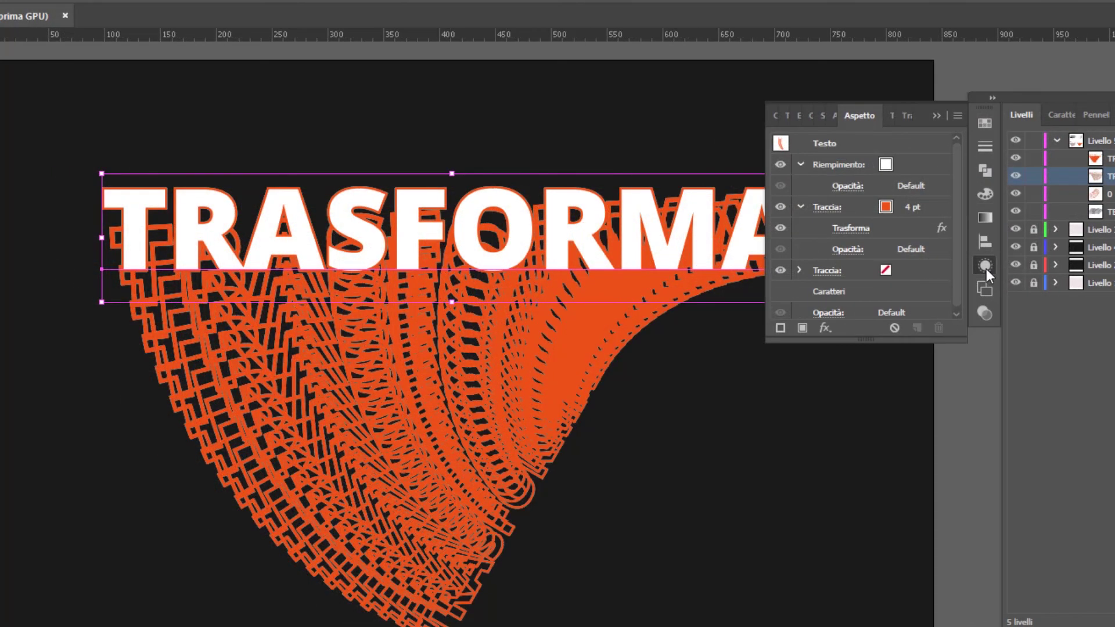
left_click(900, 229)
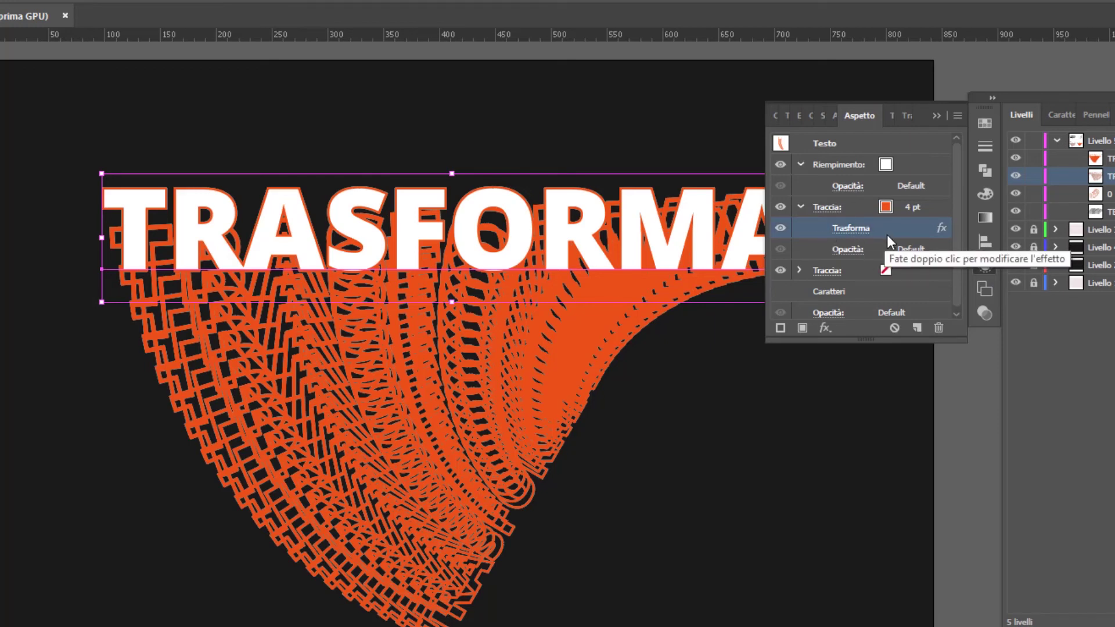
left_click_drag(865, 341, 865, 377)
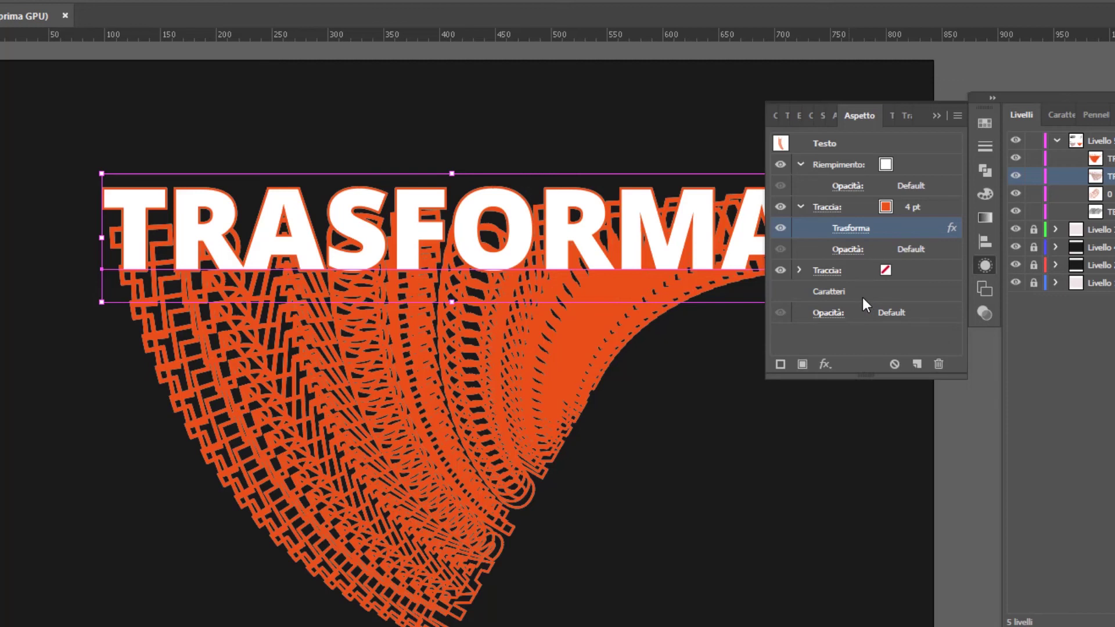
left_click(851, 268)
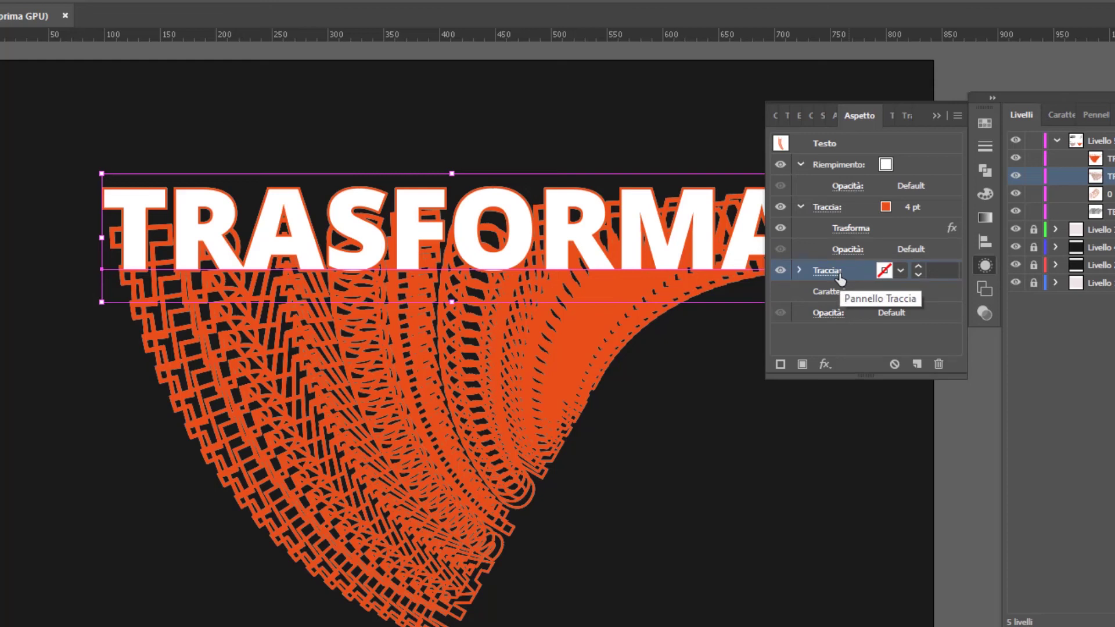
left_click(938, 364)
left_click(869, 231)
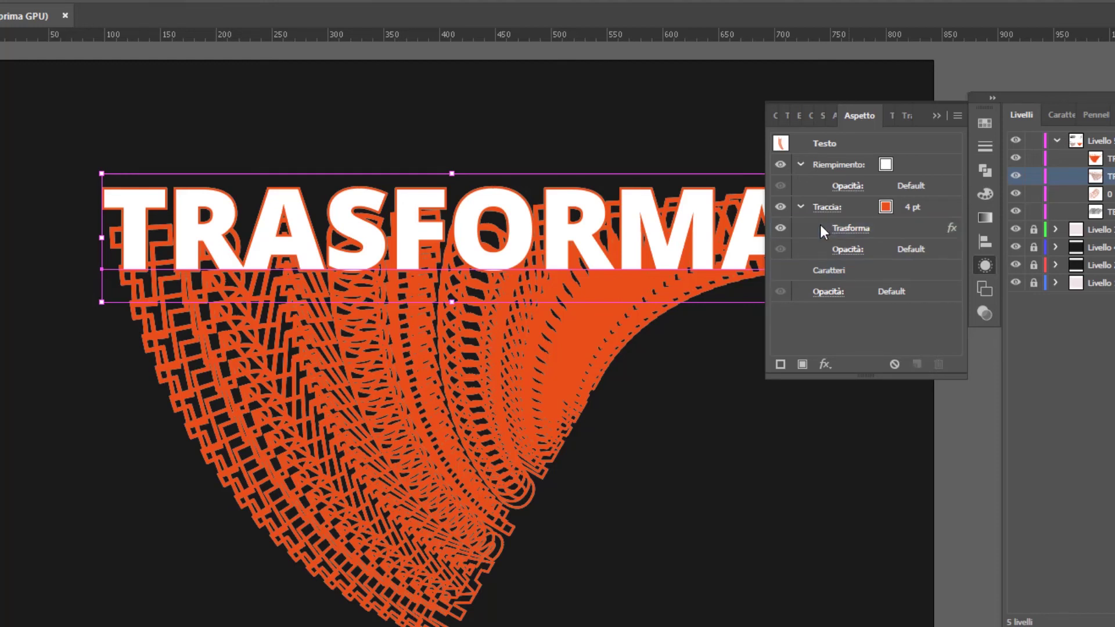
mouse_move(836, 232)
left_mouse_down()
mouse_move(889, 263)
mouse_move(888, 279)
left_mouse_up()
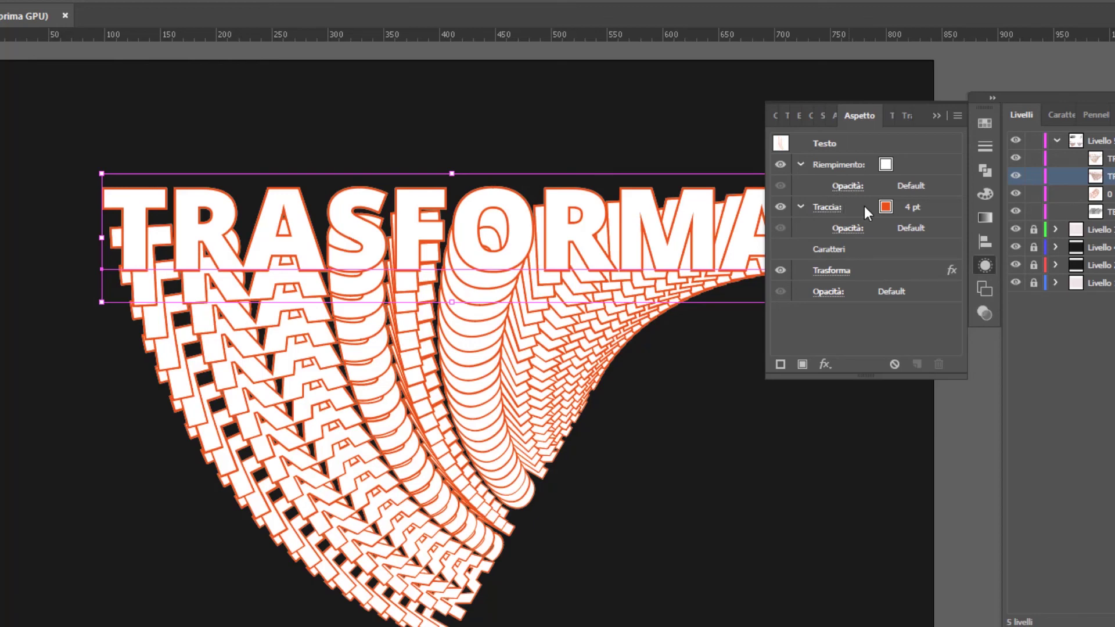
Change the Transform effect offsets to -17 px horizontal and 15 px vertical
left_click(832, 271)
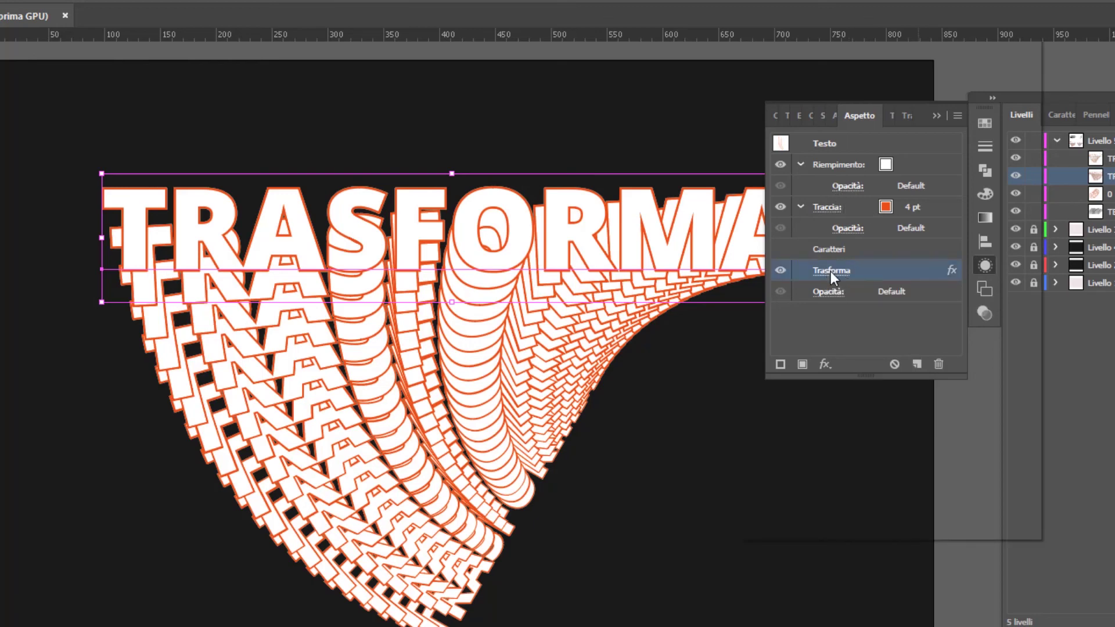
left_click(831, 271)
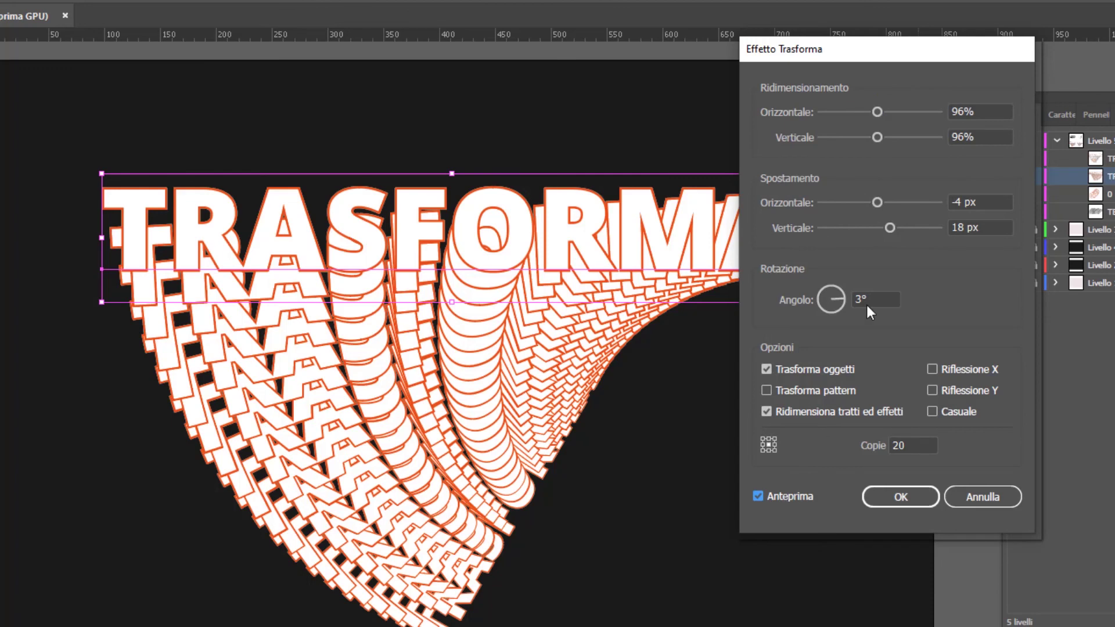
mouse_move(878, 203)
left_mouse_down()
mouse_move(887, 203)
mouse_move(883, 228)
left_mouse_up()
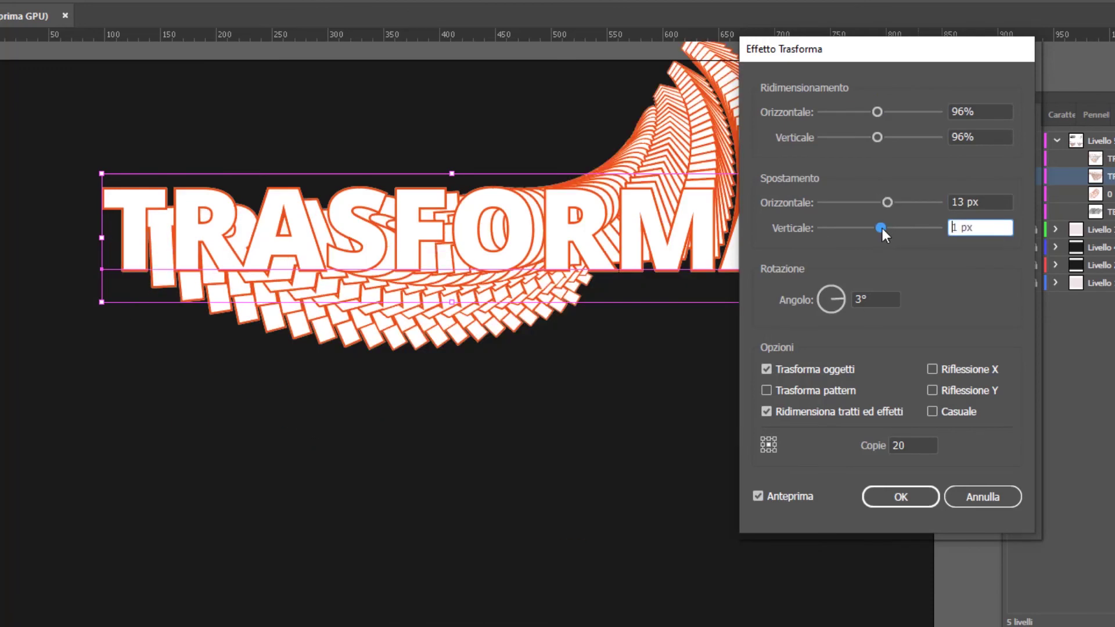
left_click_drag(909, 52, 1001, 49)
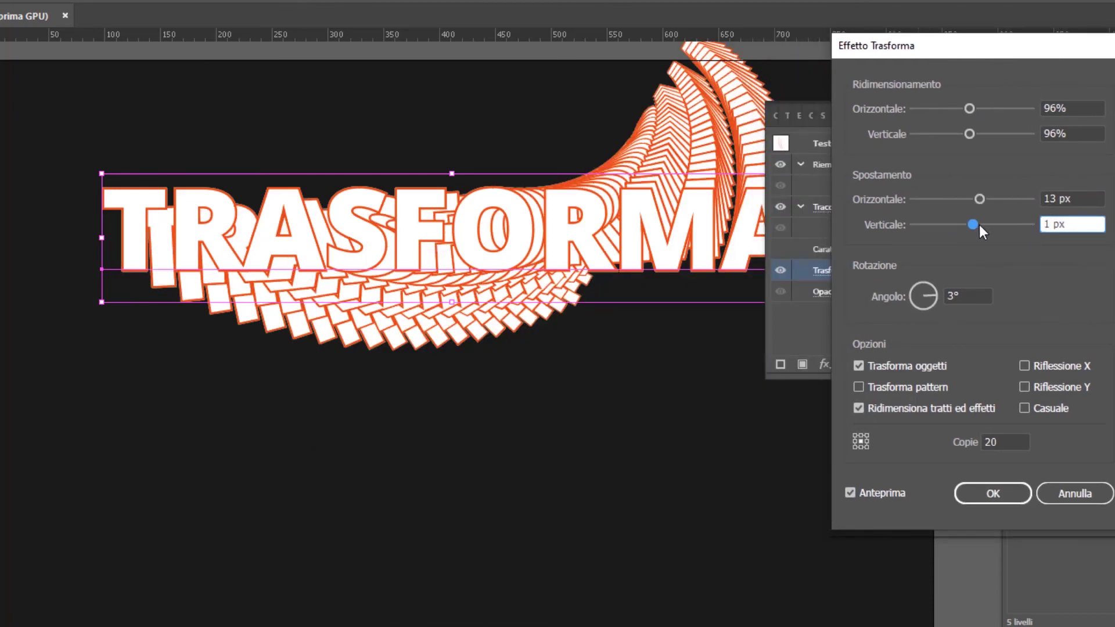
mouse_move(980, 199)
left_mouse_down()
mouse_move(962, 199)
mouse_move(982, 224)
left_mouse_up()
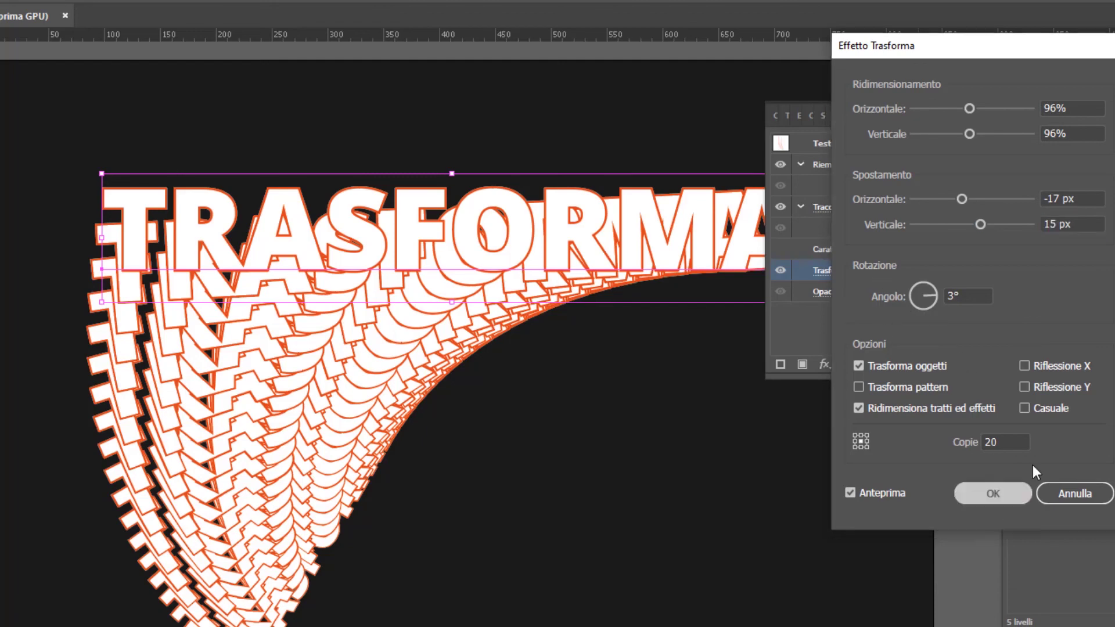
left_click(993, 493)
left_click(985, 266)
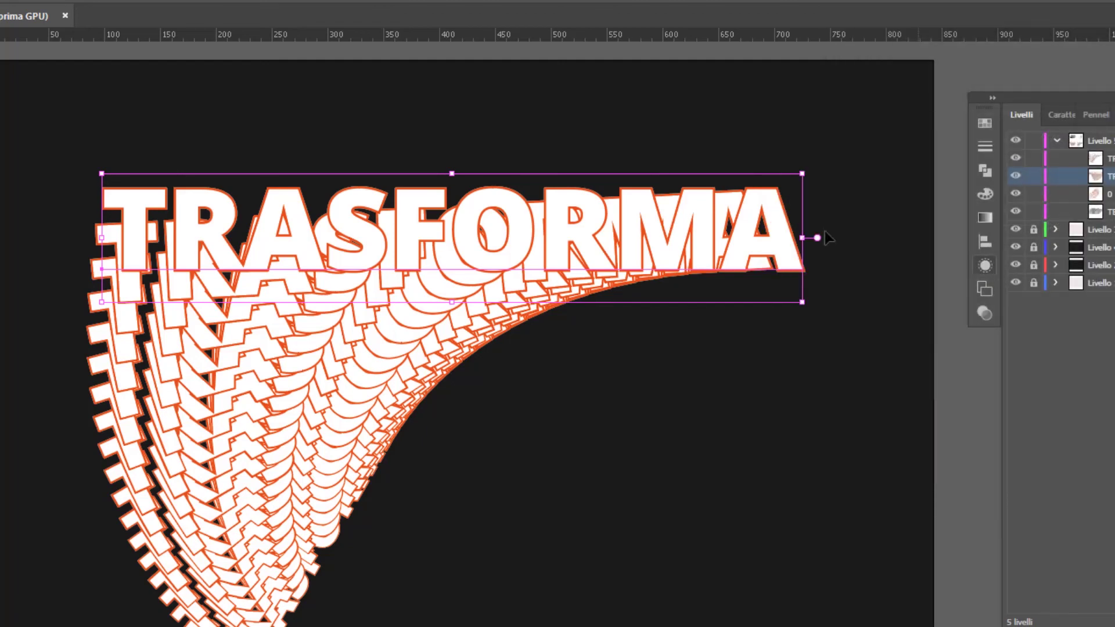
Export the selected TRASFORMA artwork as an SVG asset to the Desktop
right_click(438, 235)
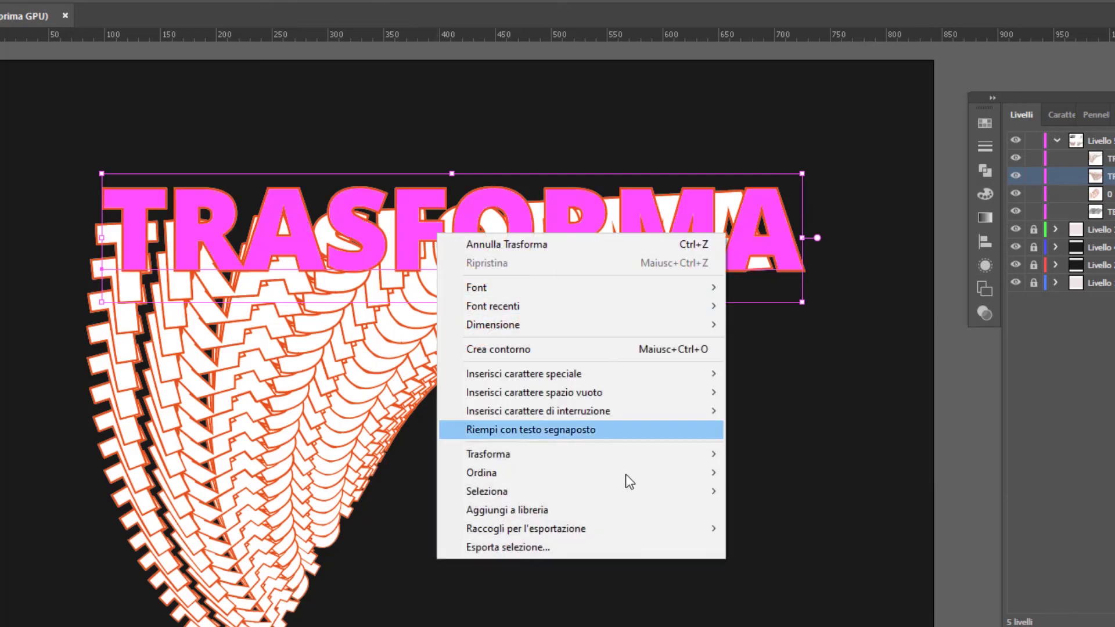
left_click(588, 545)
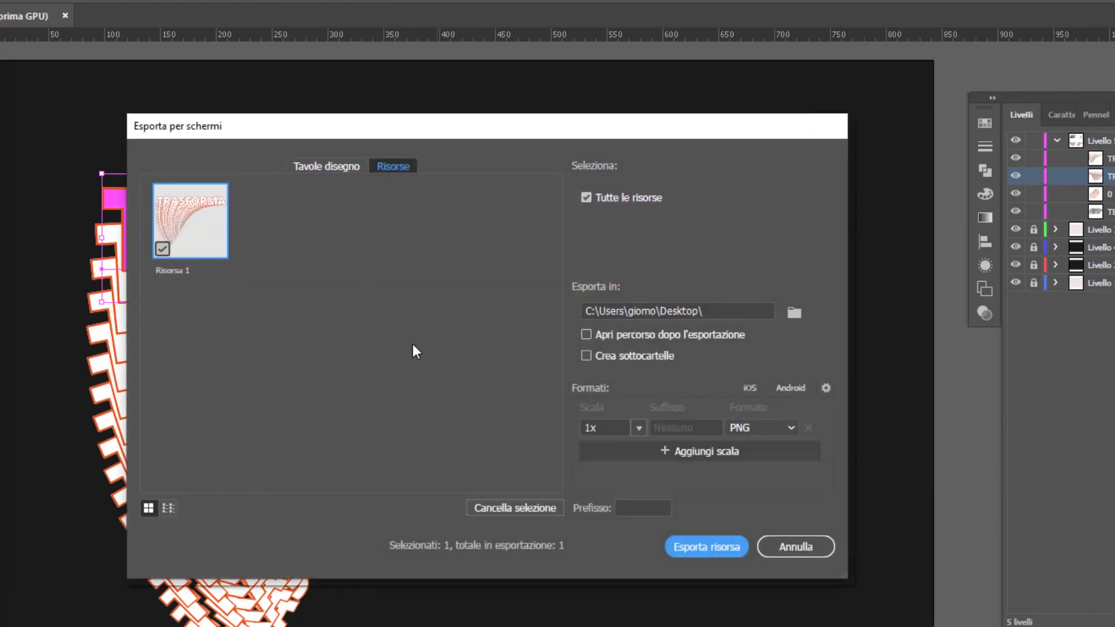
left_click(853, 403)
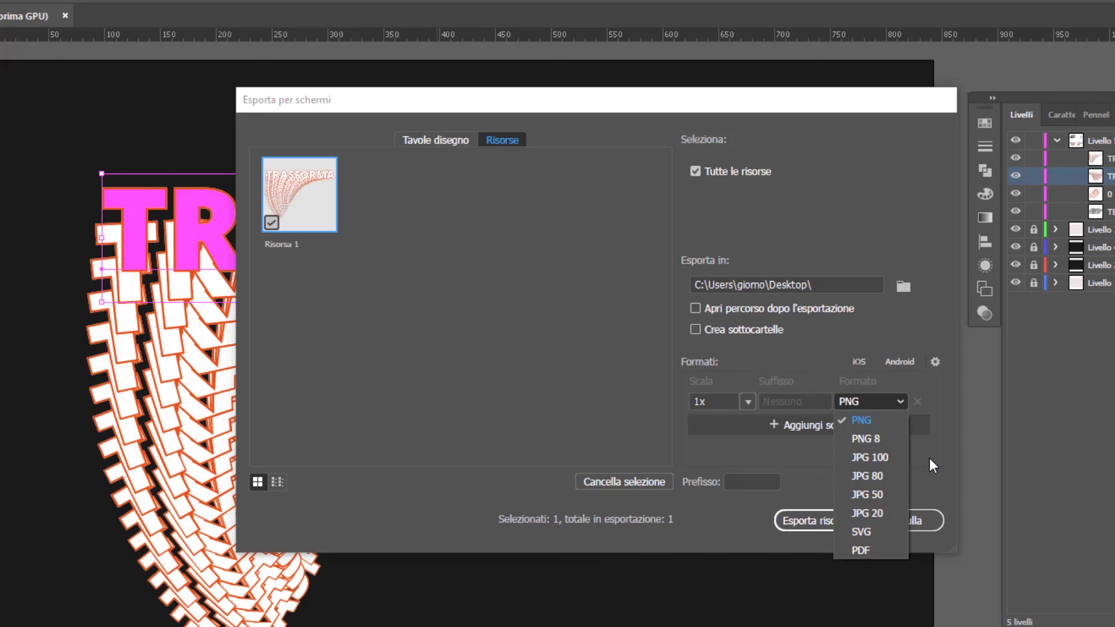
left_click(812, 348)
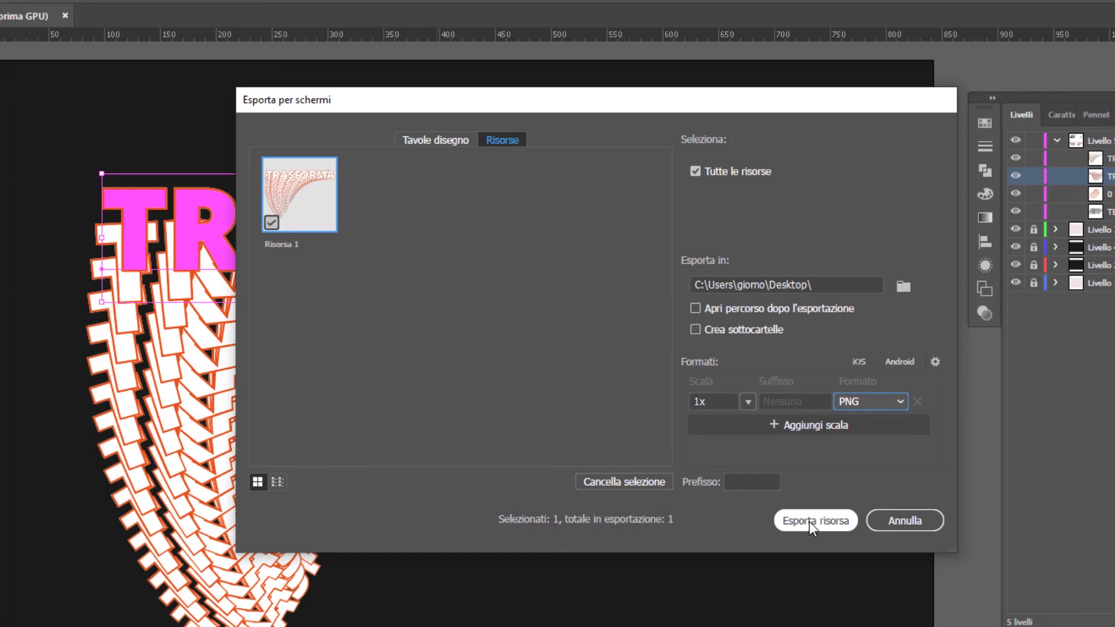
left_click(871, 401)
left_click(888, 531)
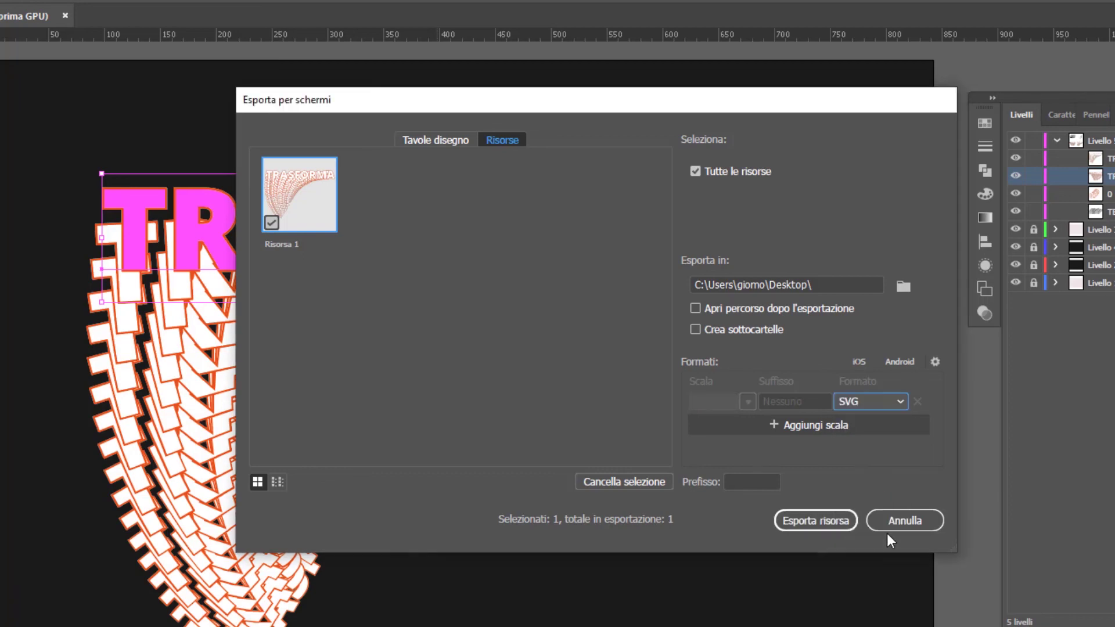
left_click(814, 523)
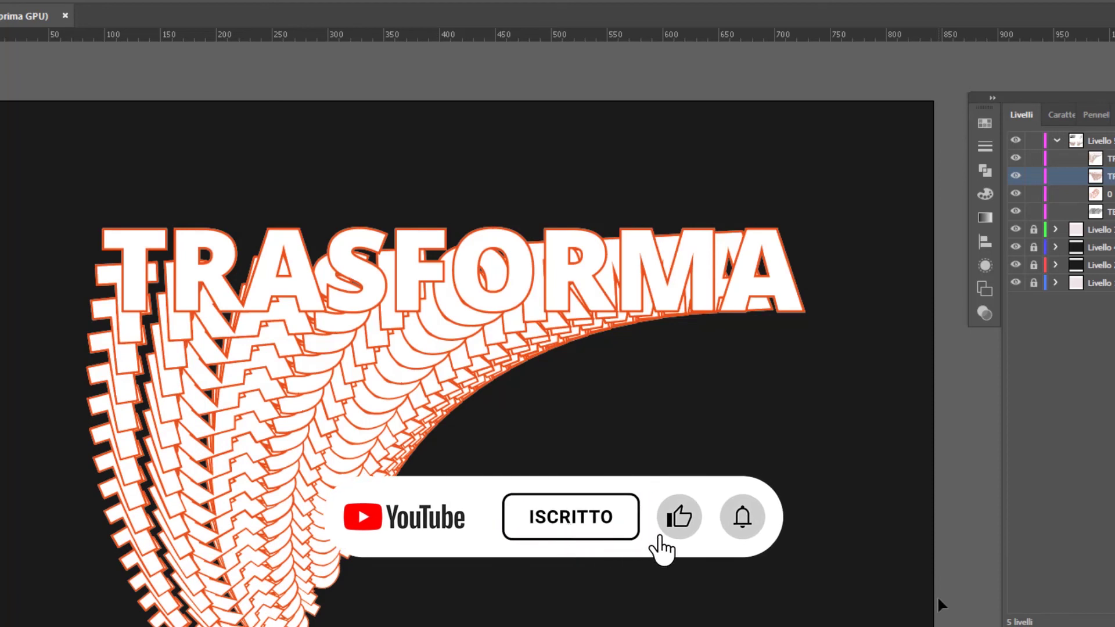